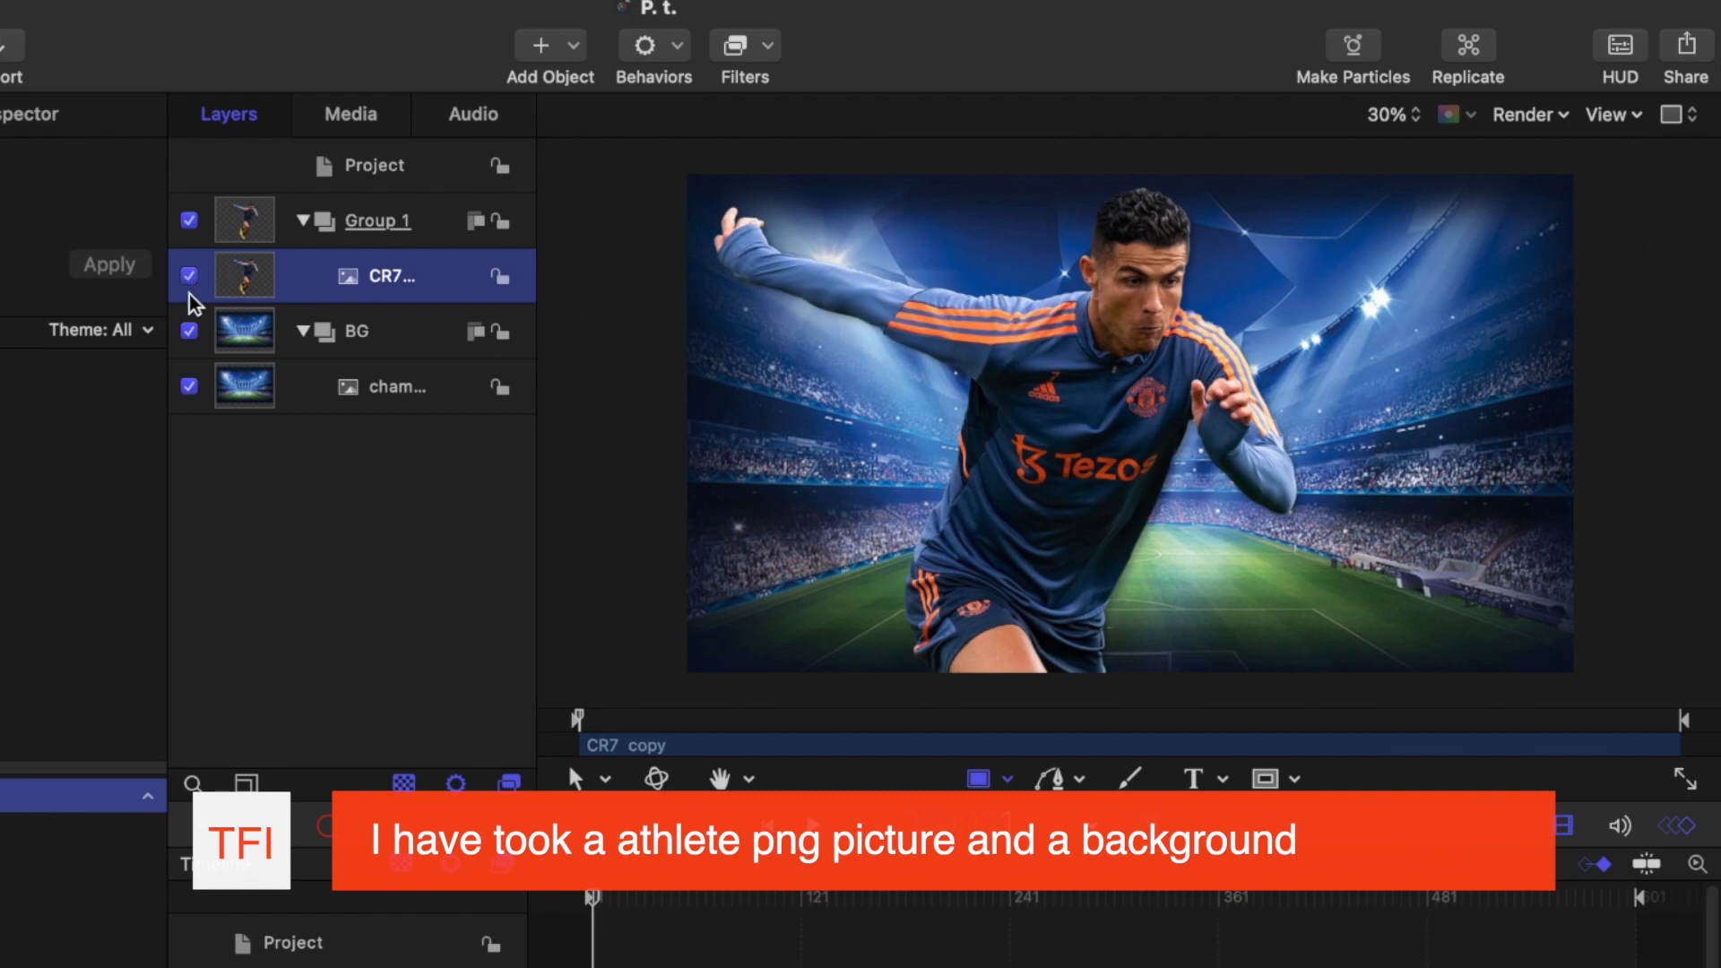
left_click(190, 387)
left_click(192, 387)
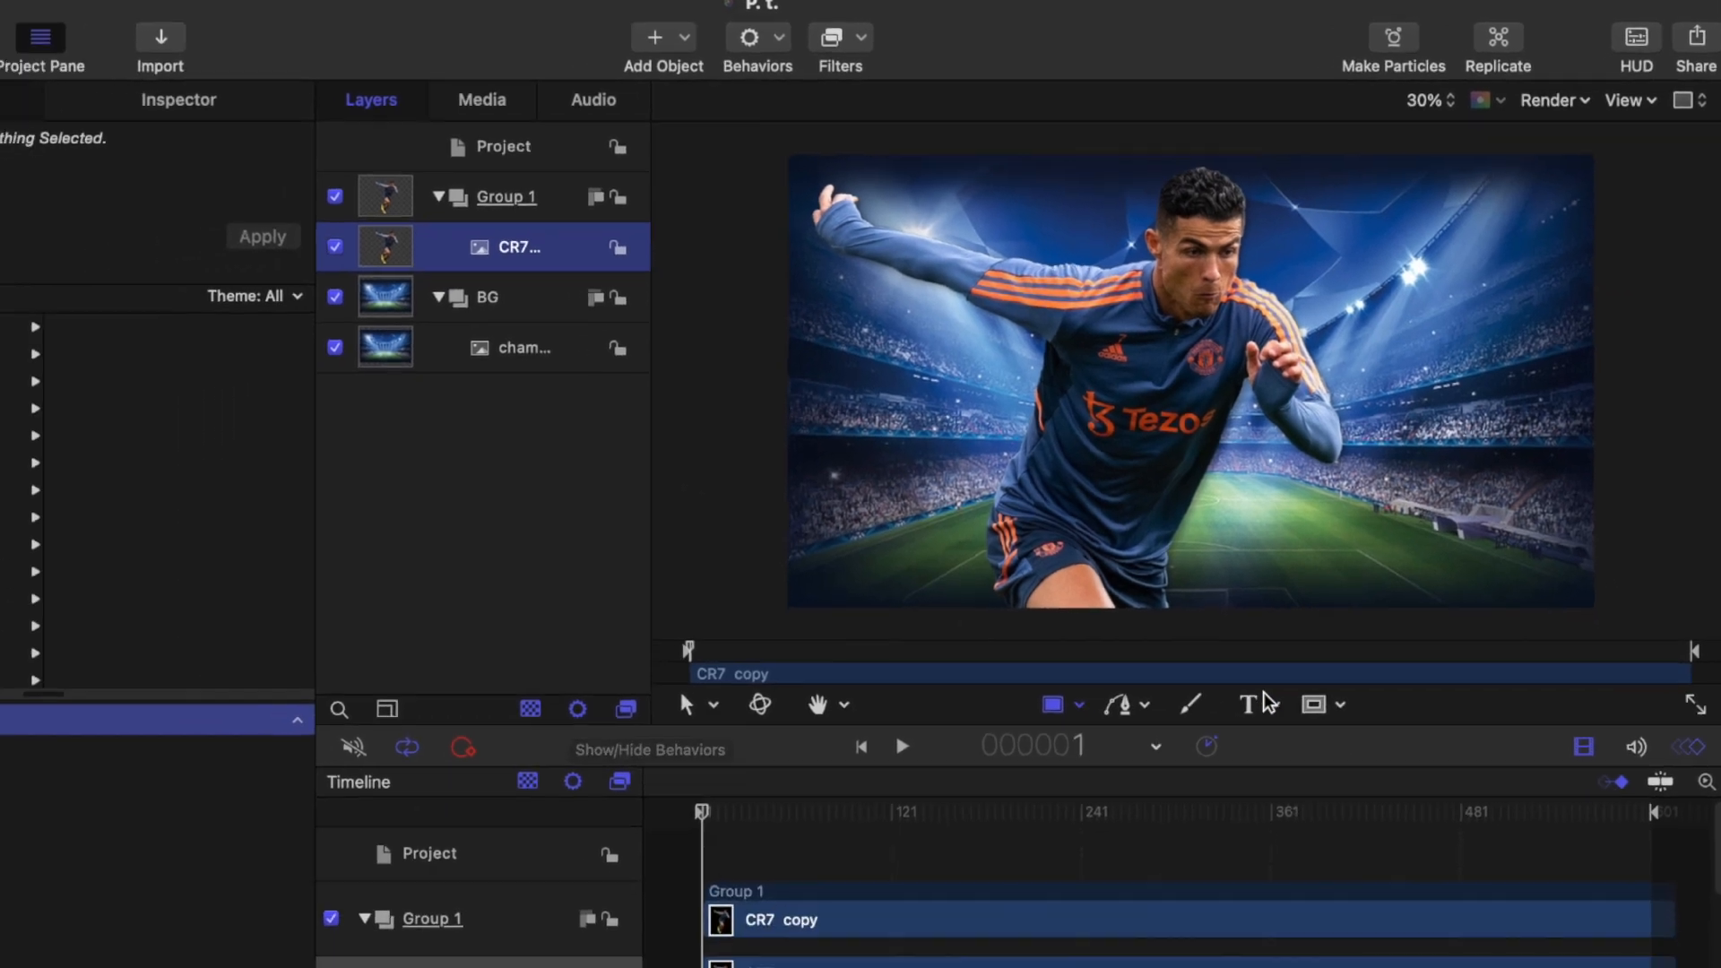
Draw a paragraph text box about 3600 px wide across the athlete's chest with the Text tool
left_click(1221, 779)
left_click(1337, 661)
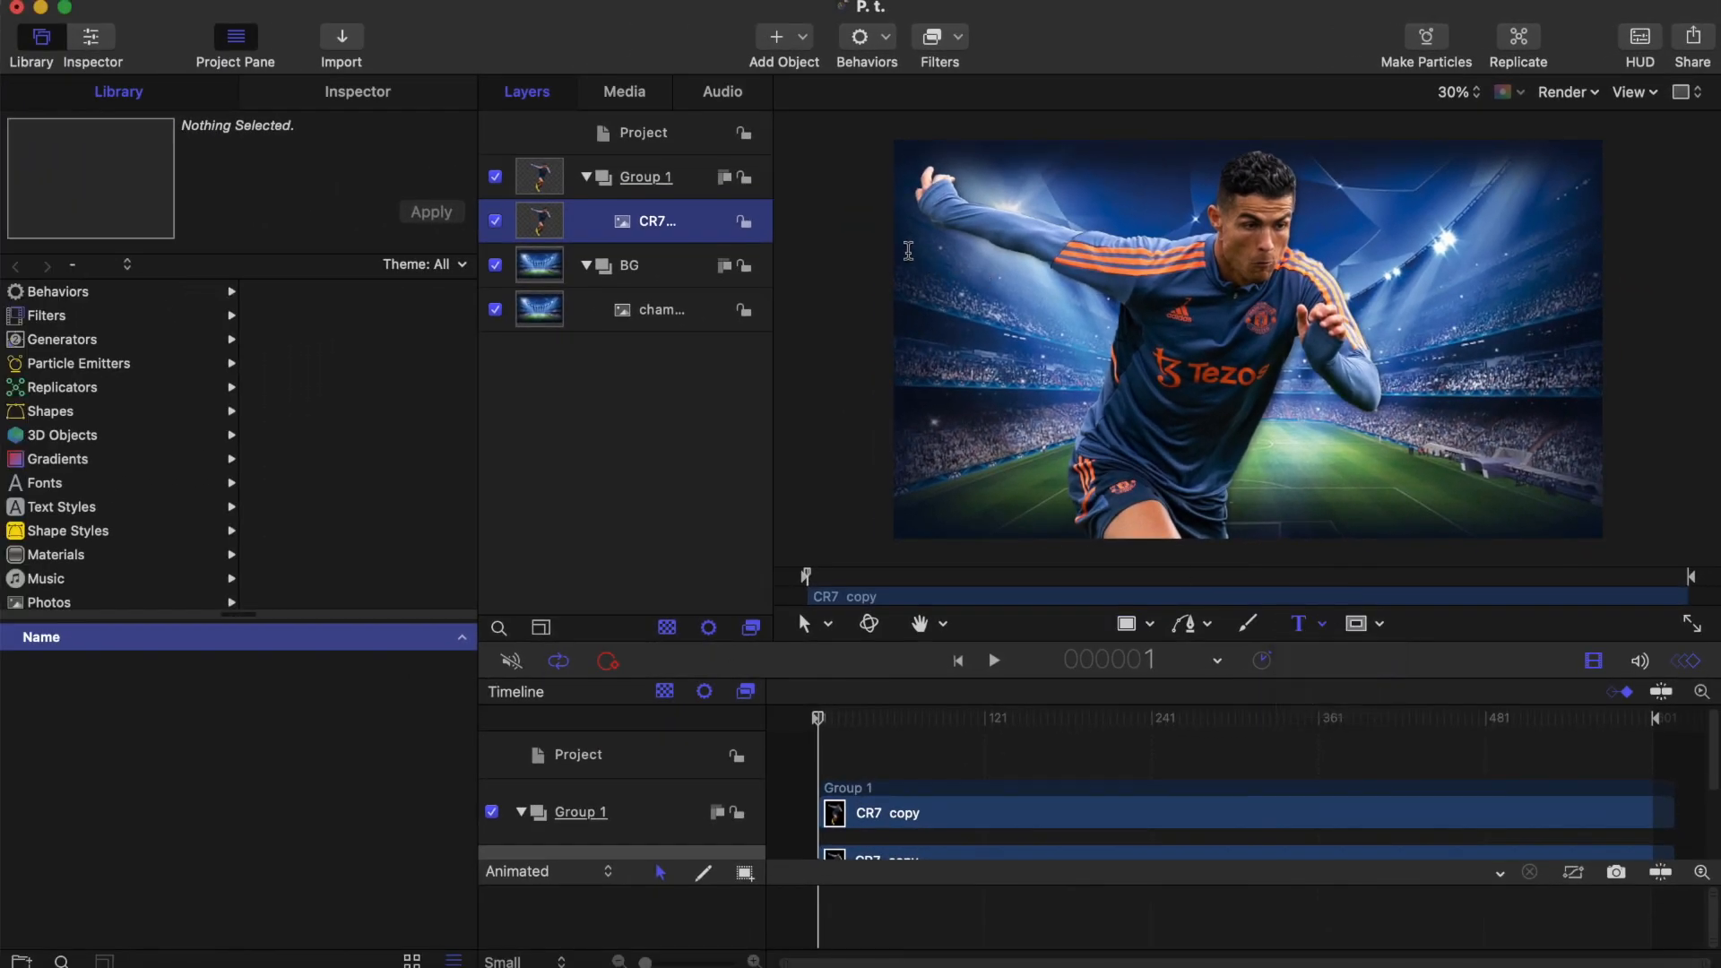
left_click_drag(908, 250, 1587, 366)
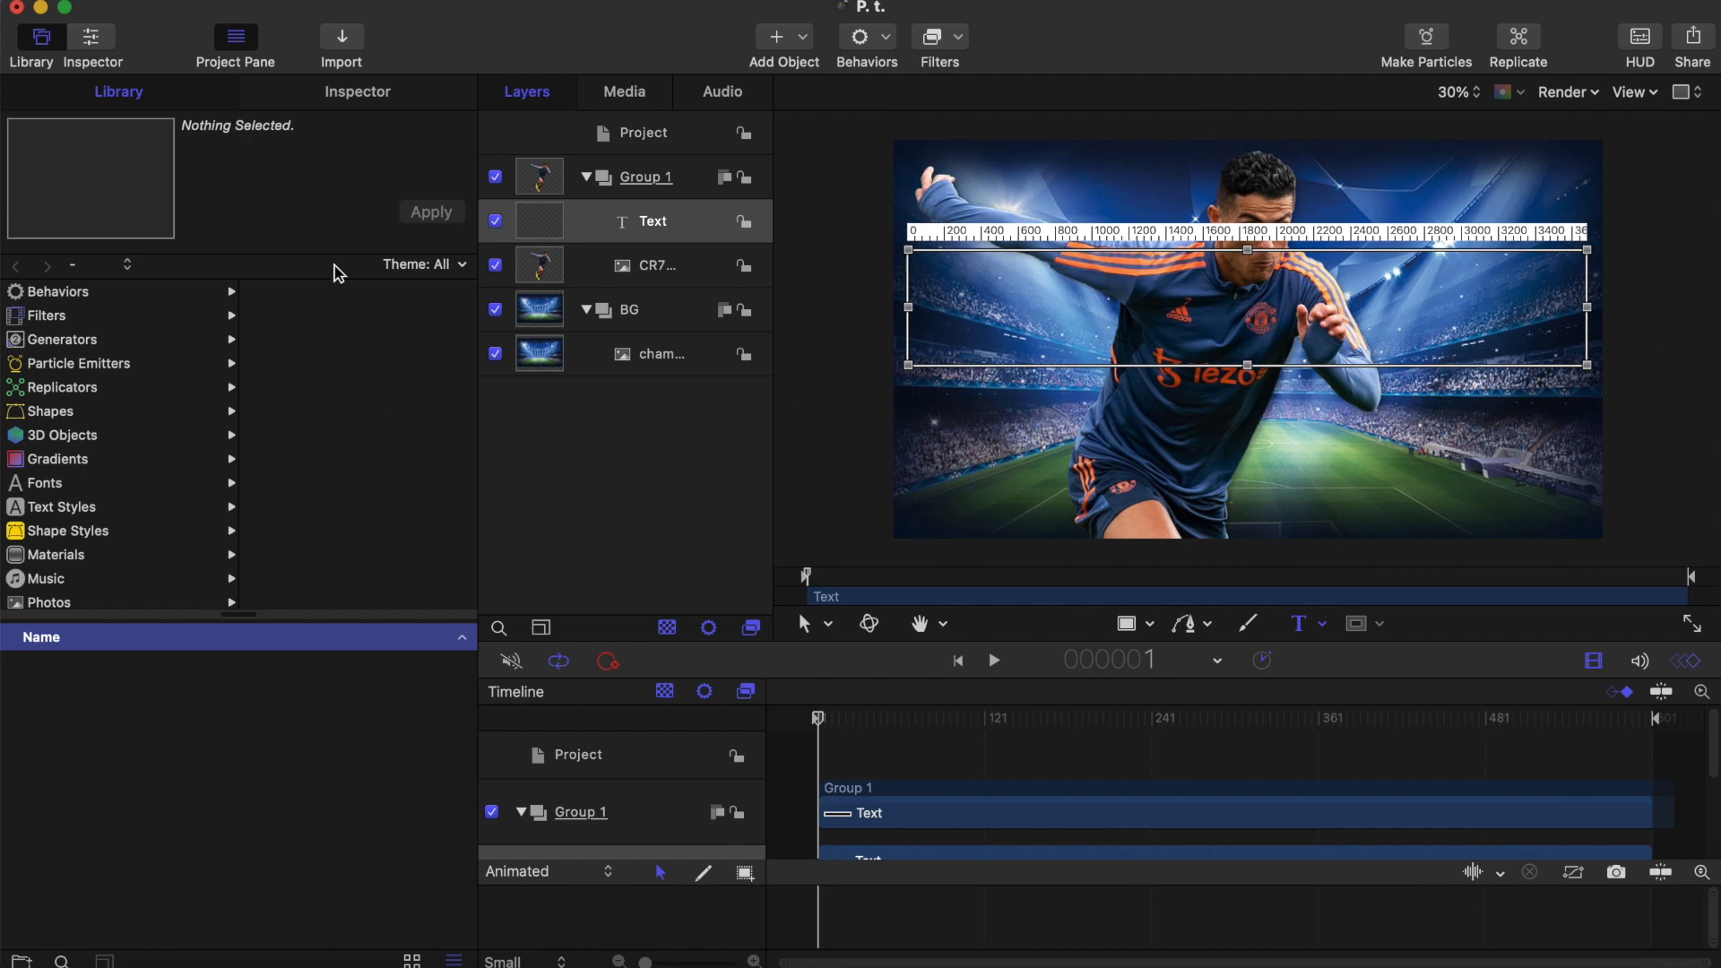
Enter CRISTIANO in capitals as the content of the new text box
left_click(359, 93)
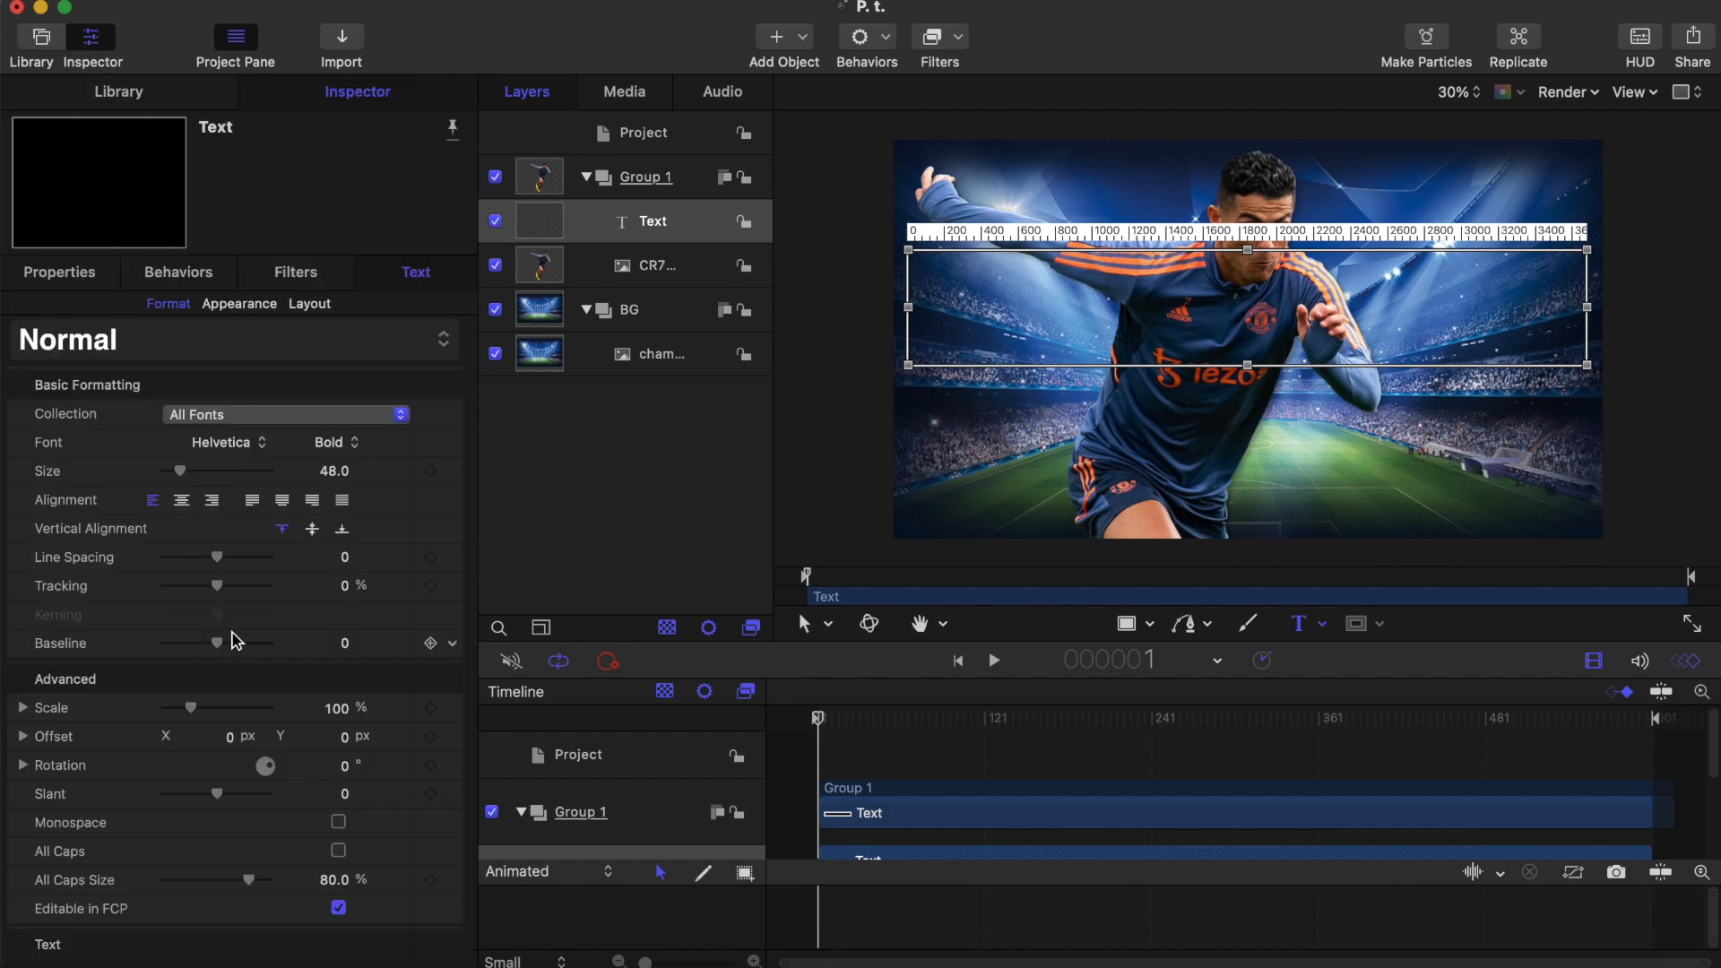
scroll(235, 642, "down", 2)
key("Caps_Lock")
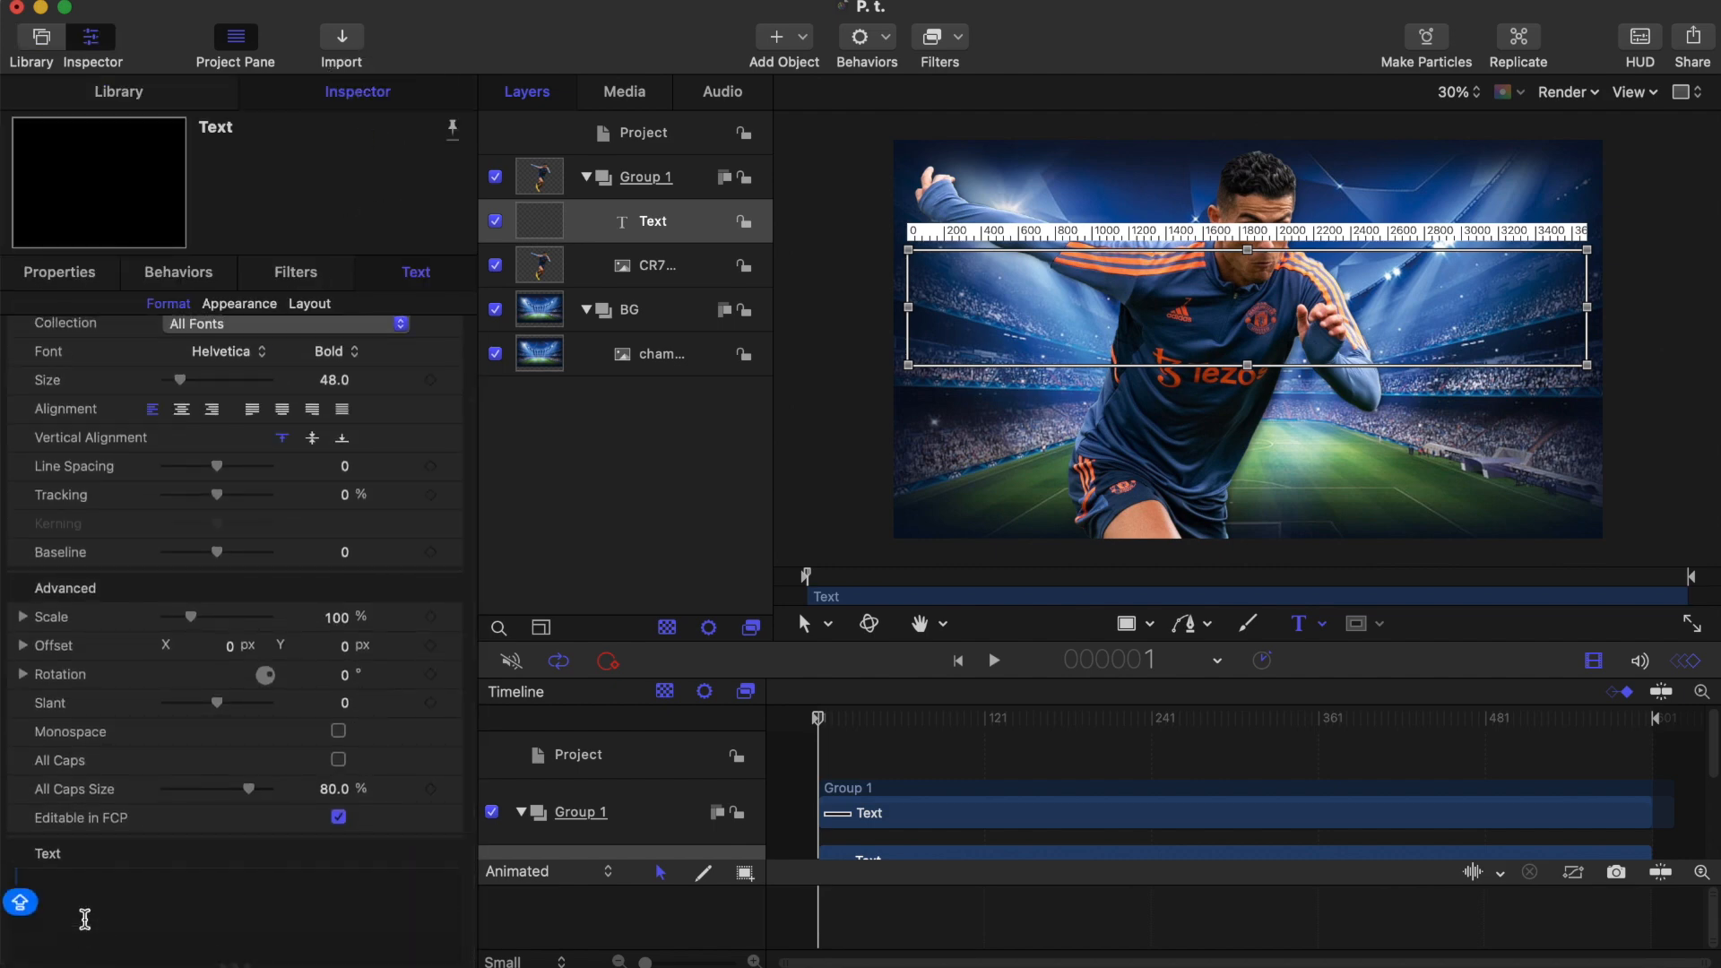
type("CR")
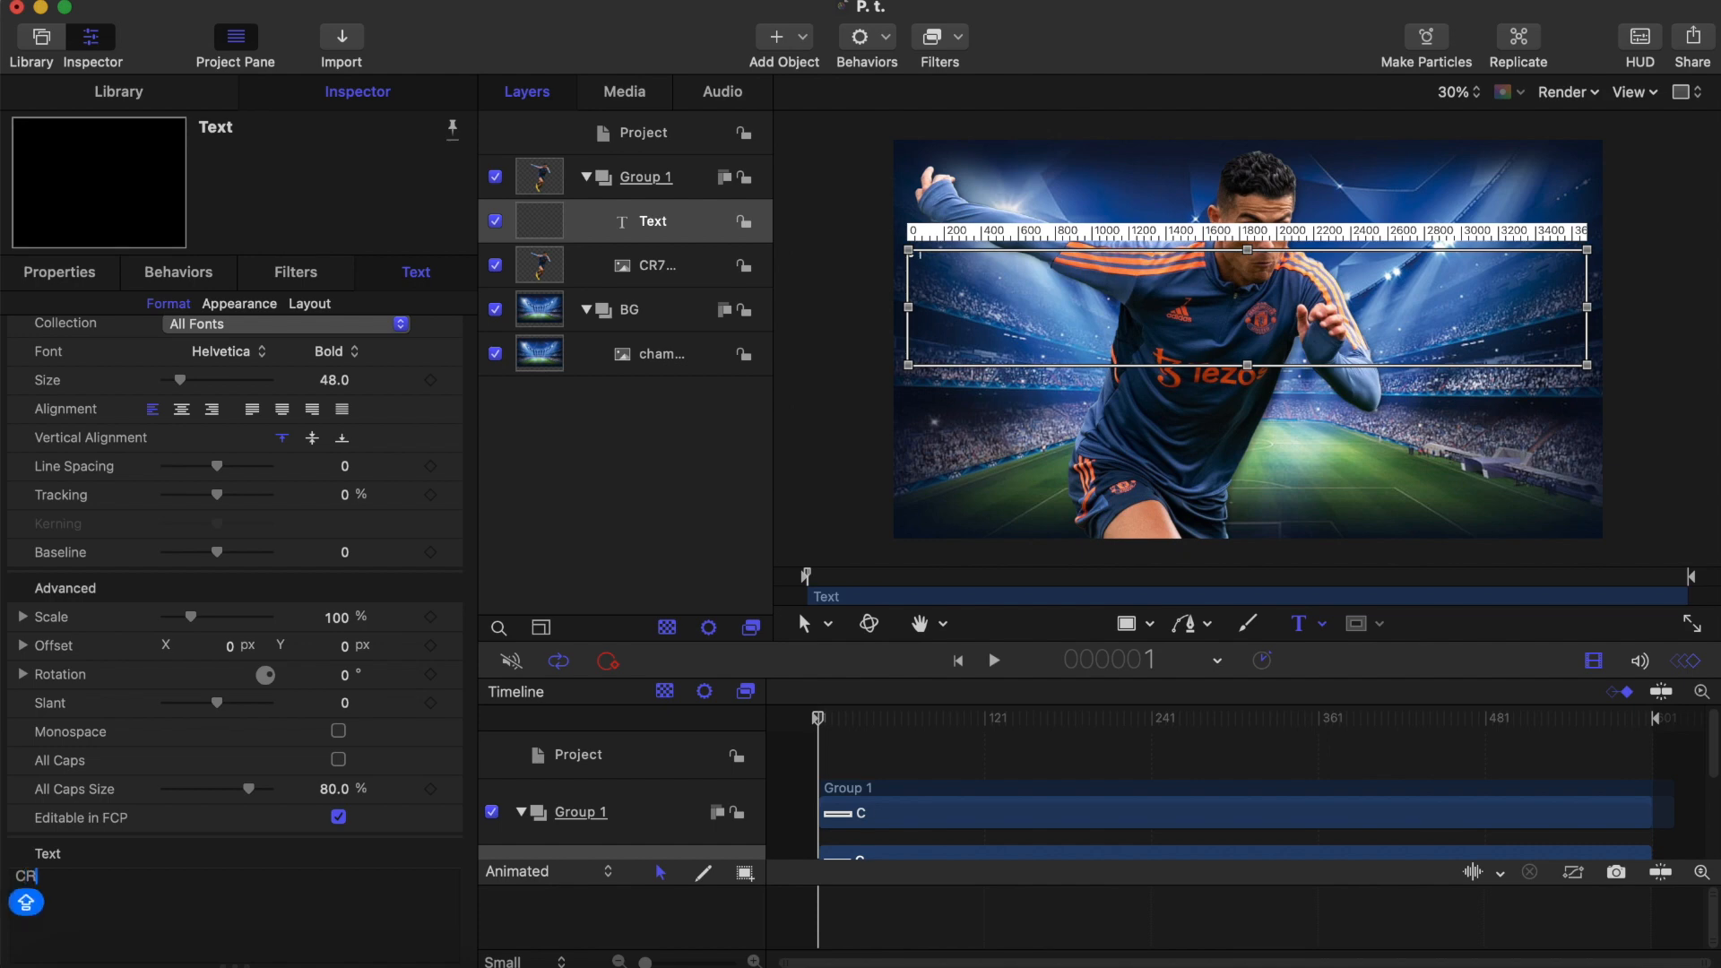
type("ISTIANO")
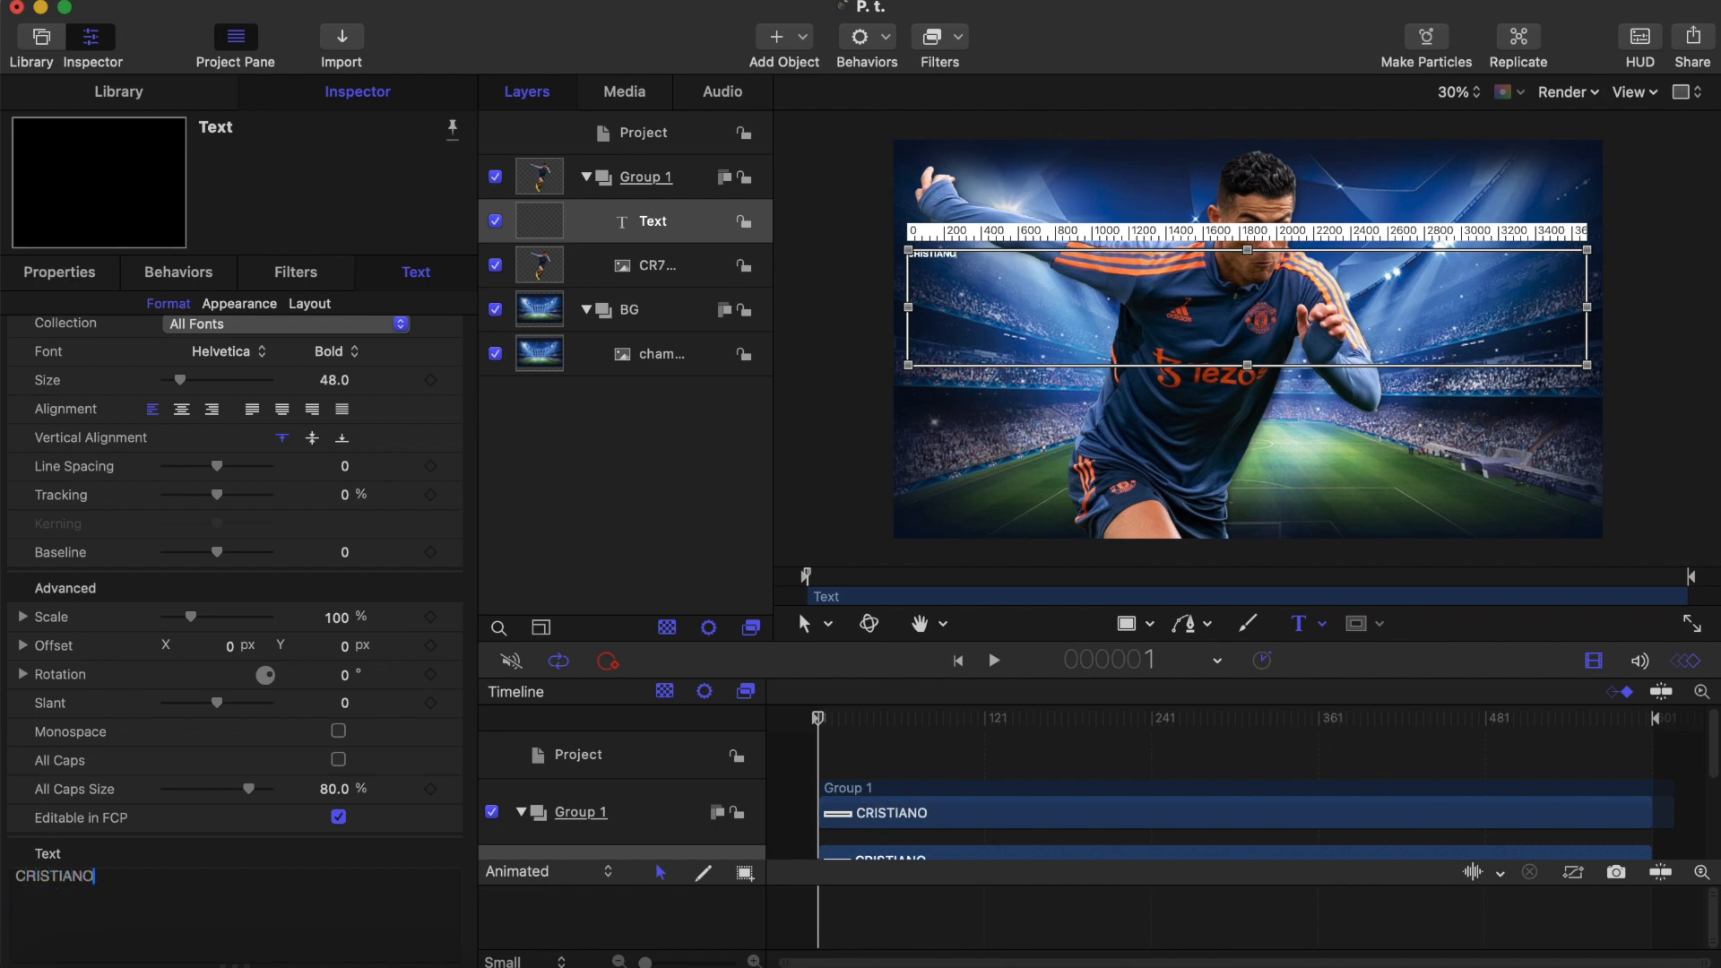
key("Caps_Lock")
type("600")
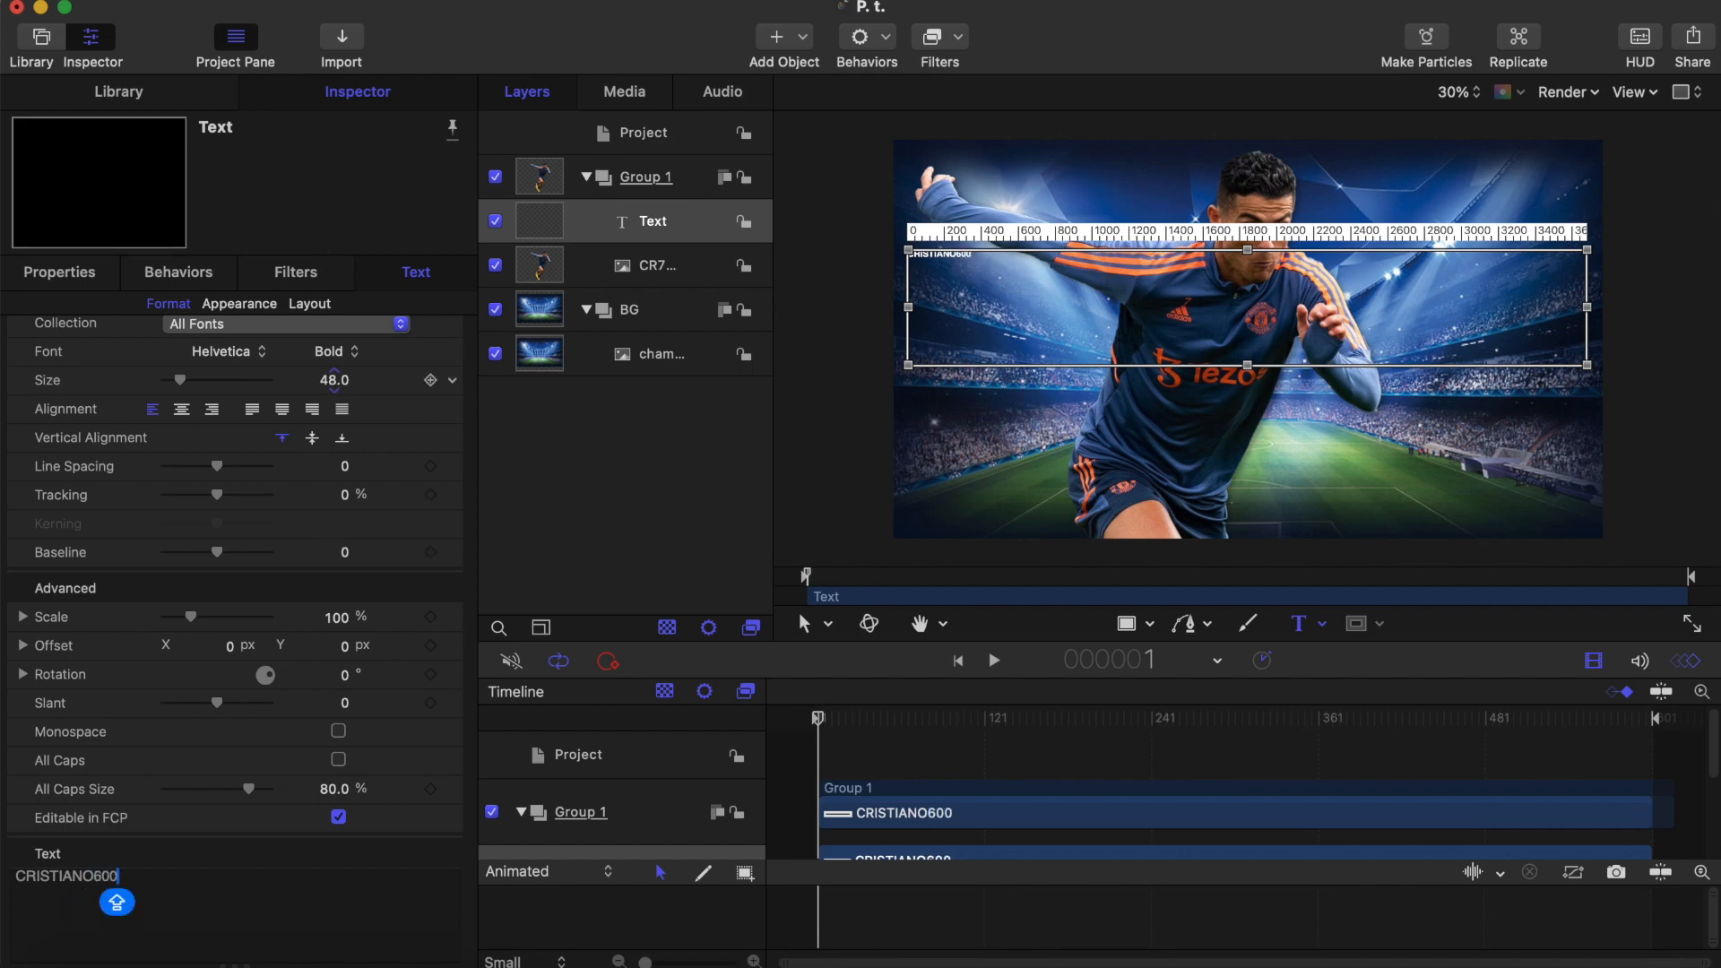
key("BackSpace")
key("BackSpace")
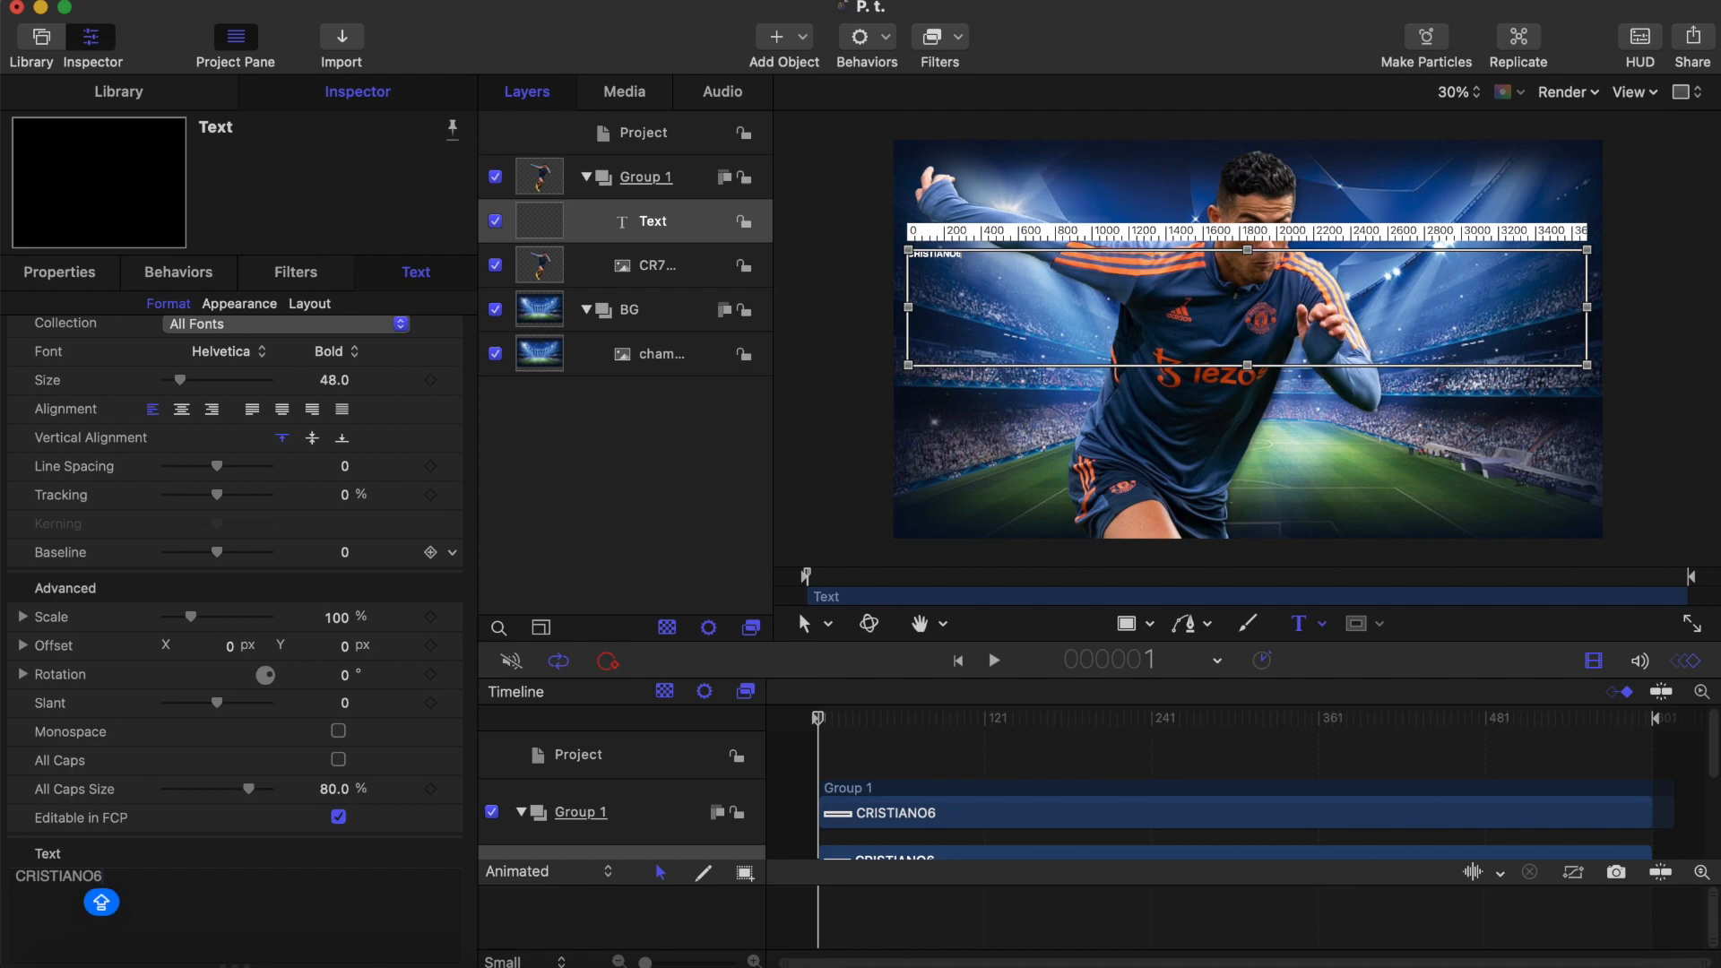
key("BackSpace")
Set the CRISTIANO text's size to 600 and center it horizontally and vertically within its box
left_click(337, 382)
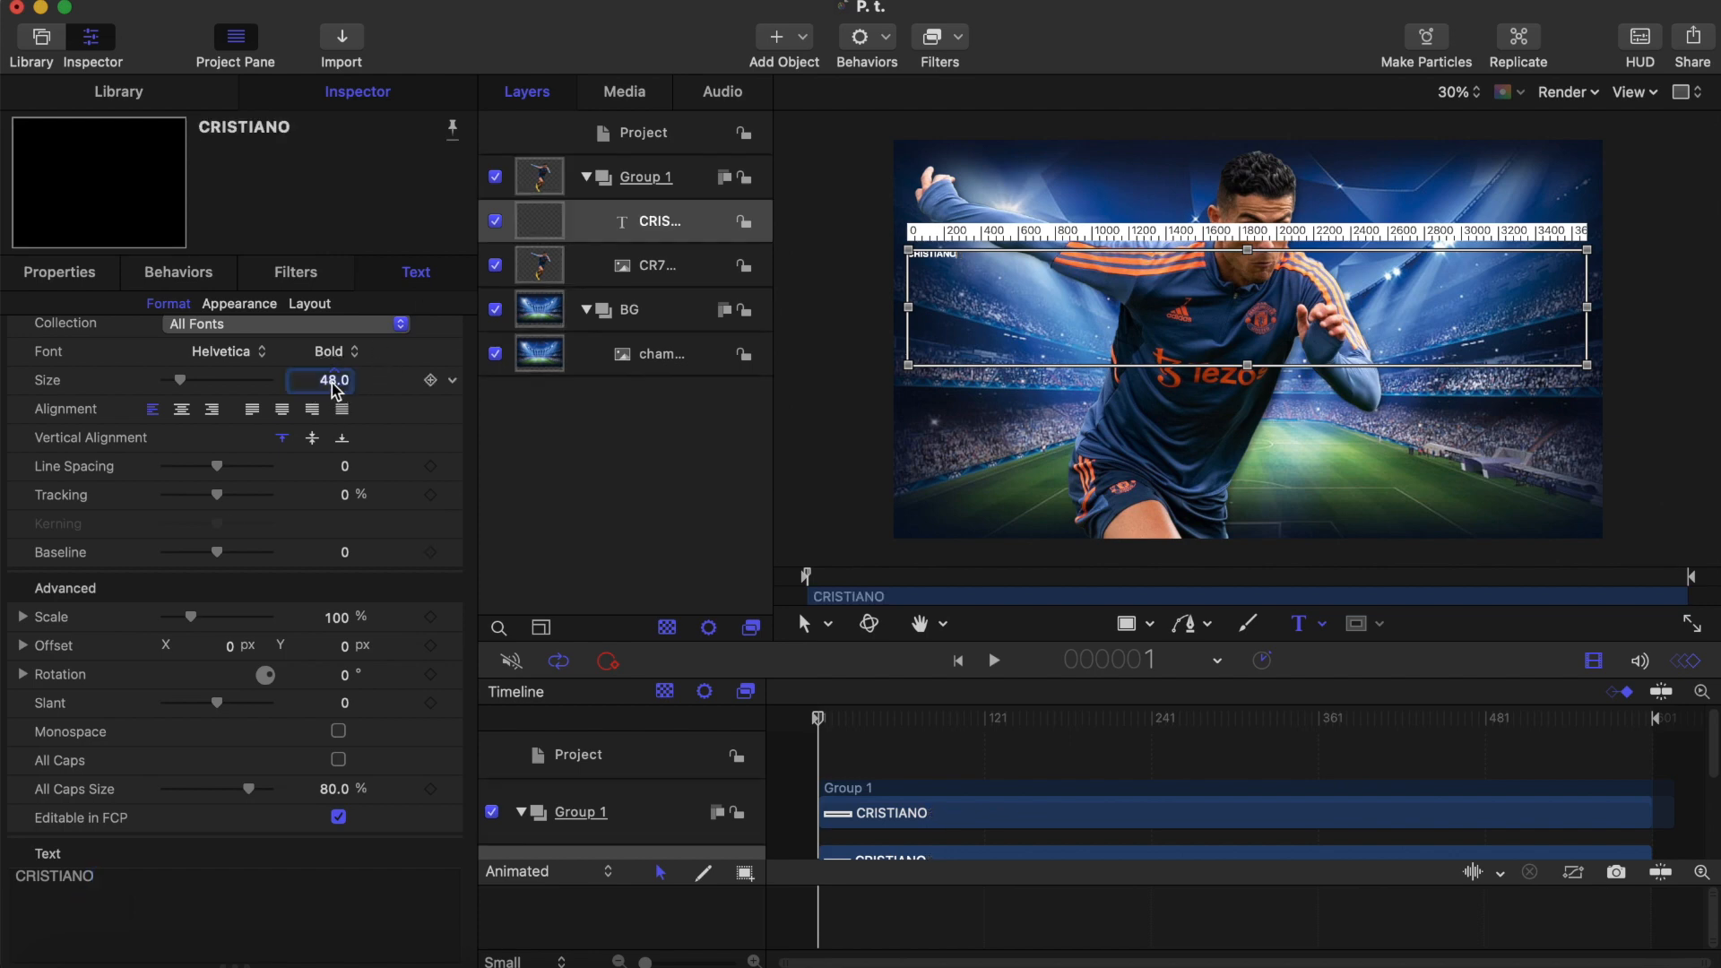
type("600")
key("Return")
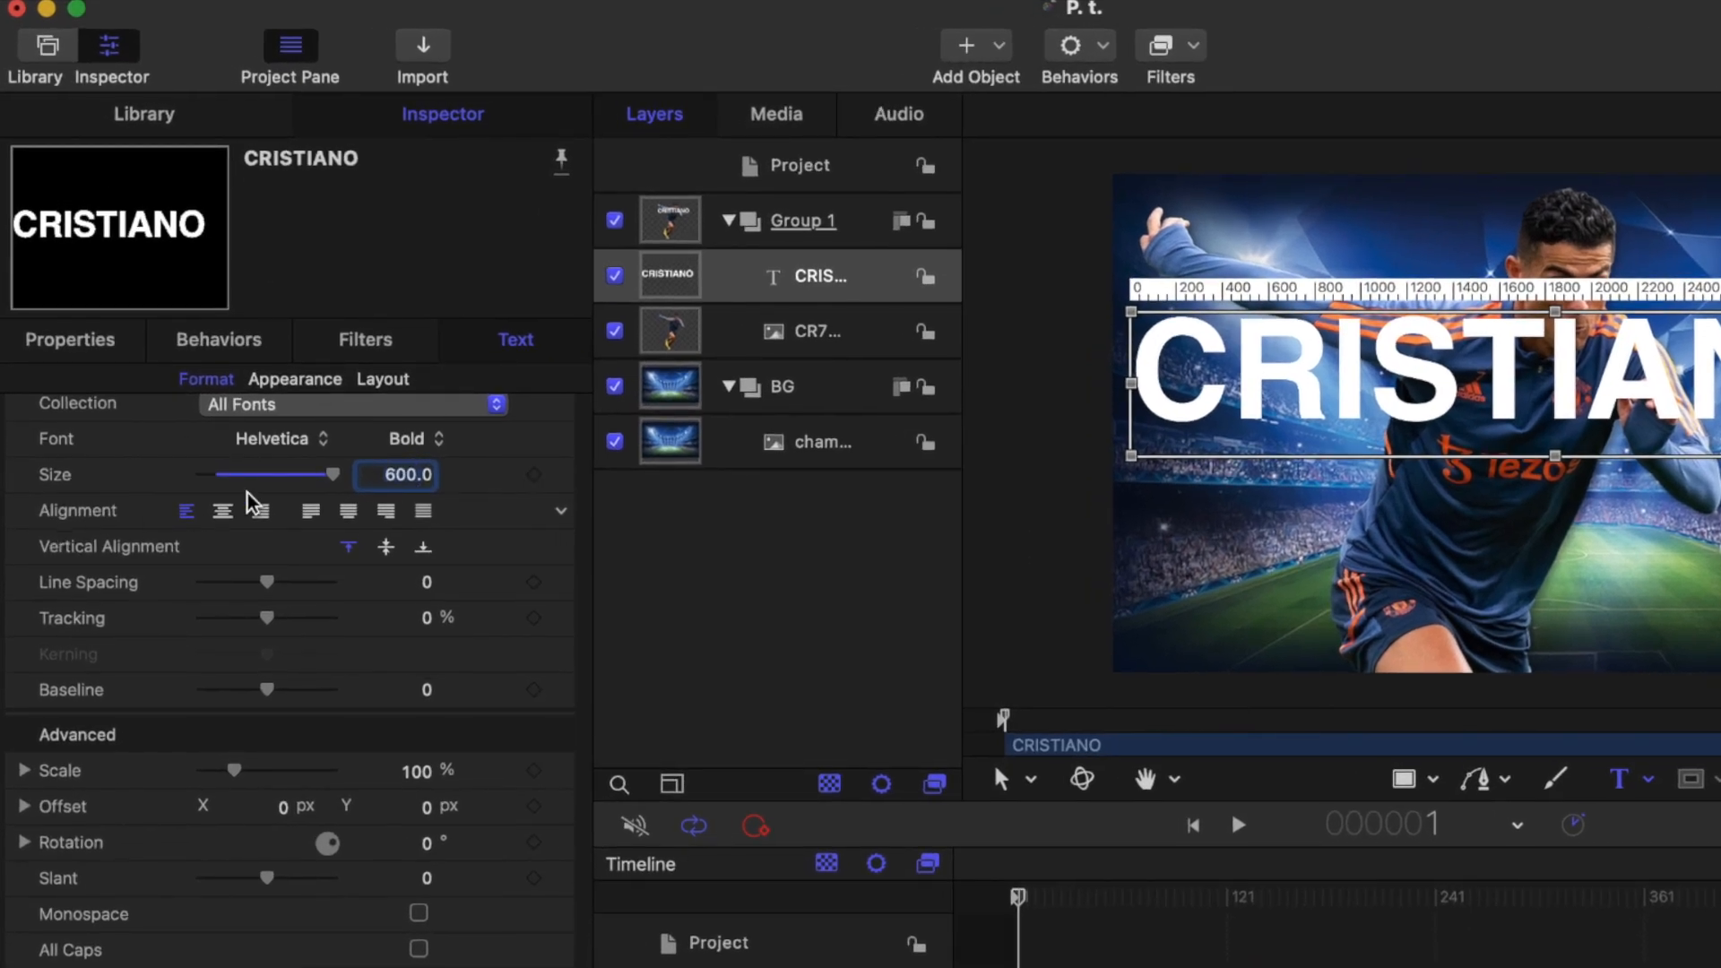
left_click(223, 510)
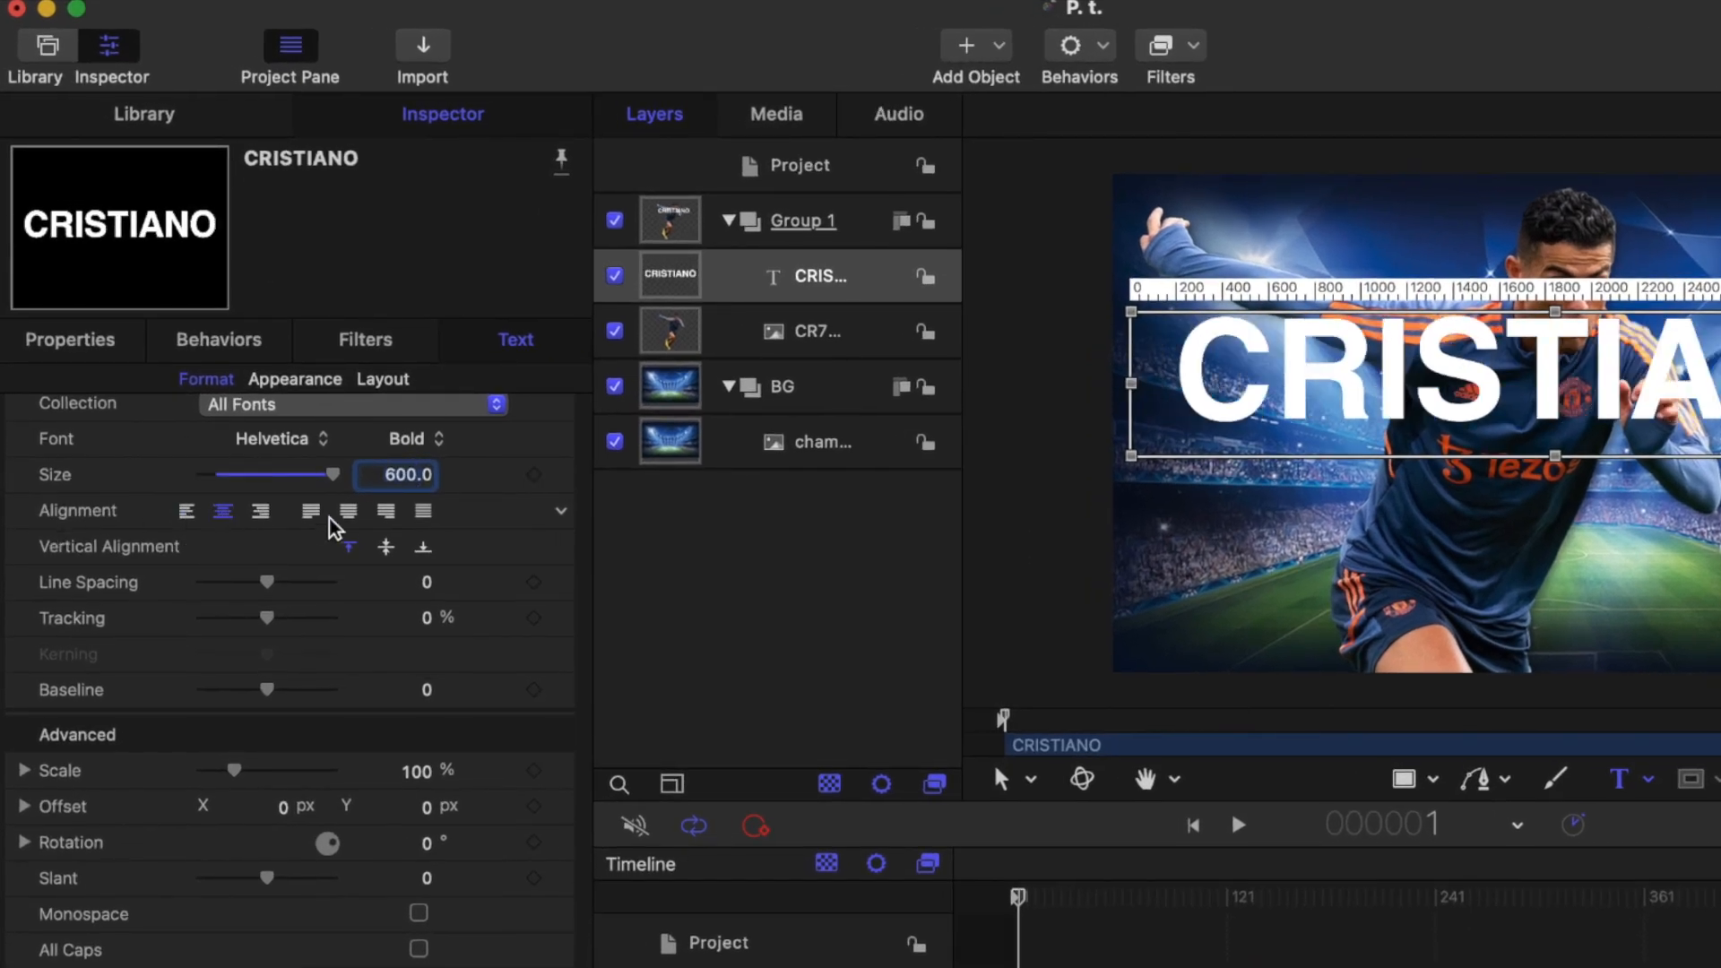
left_click(387, 548)
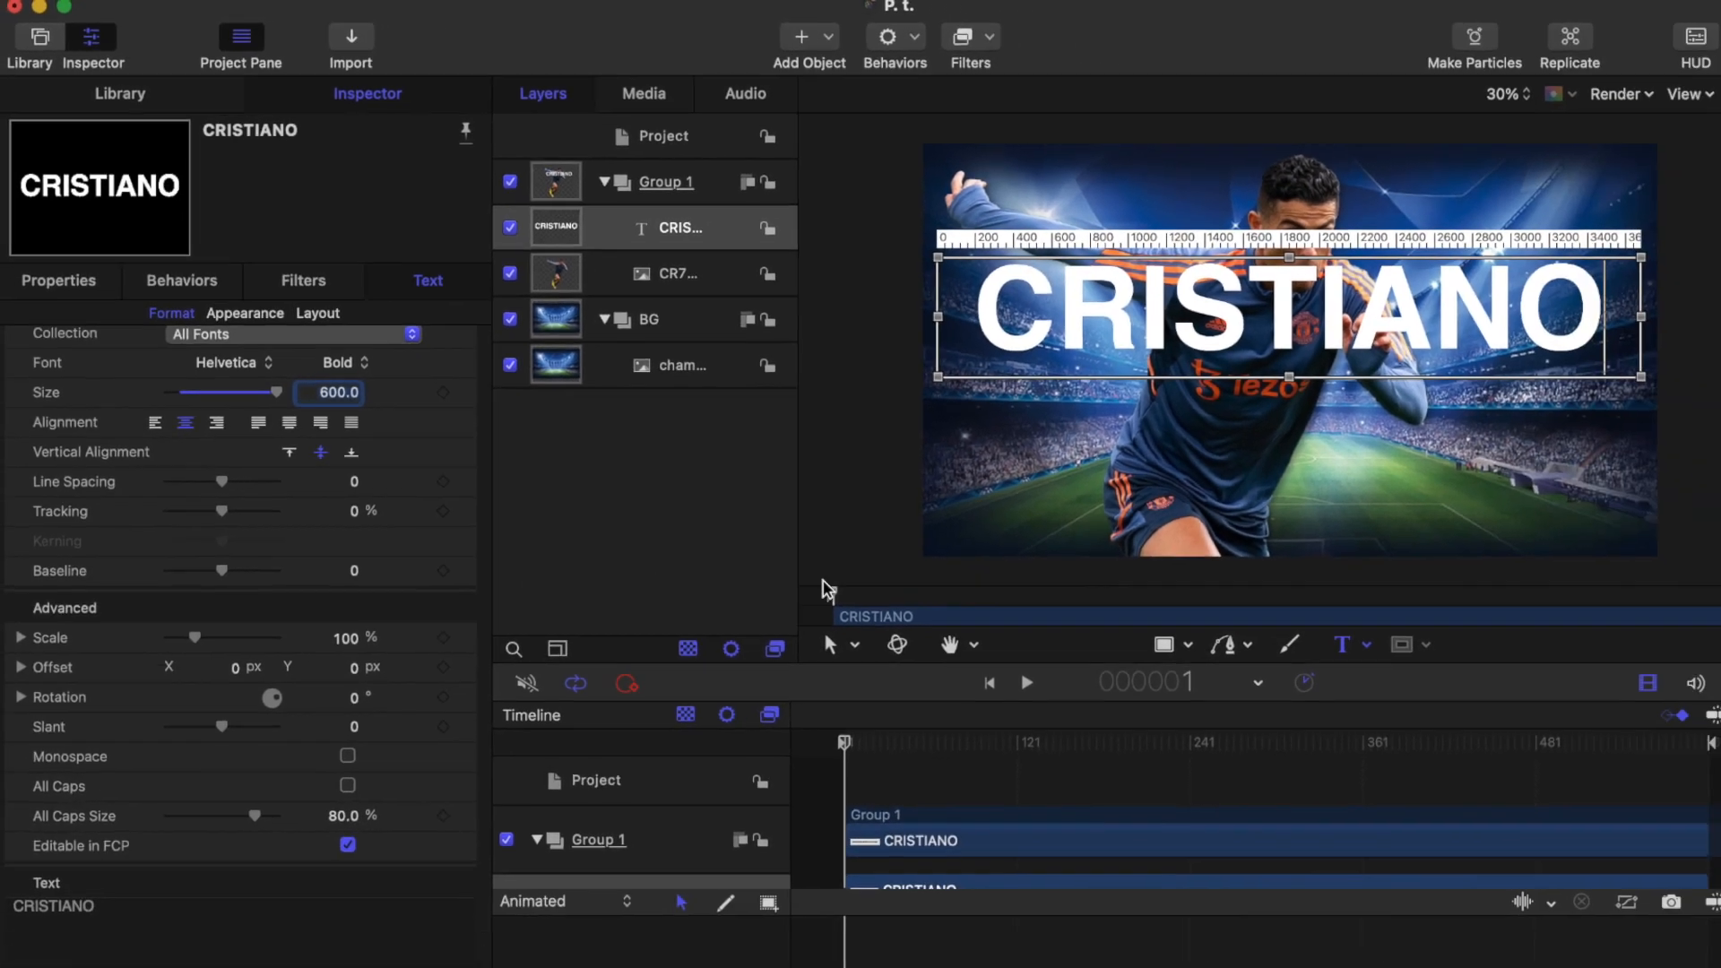
left_click(1163, 644)
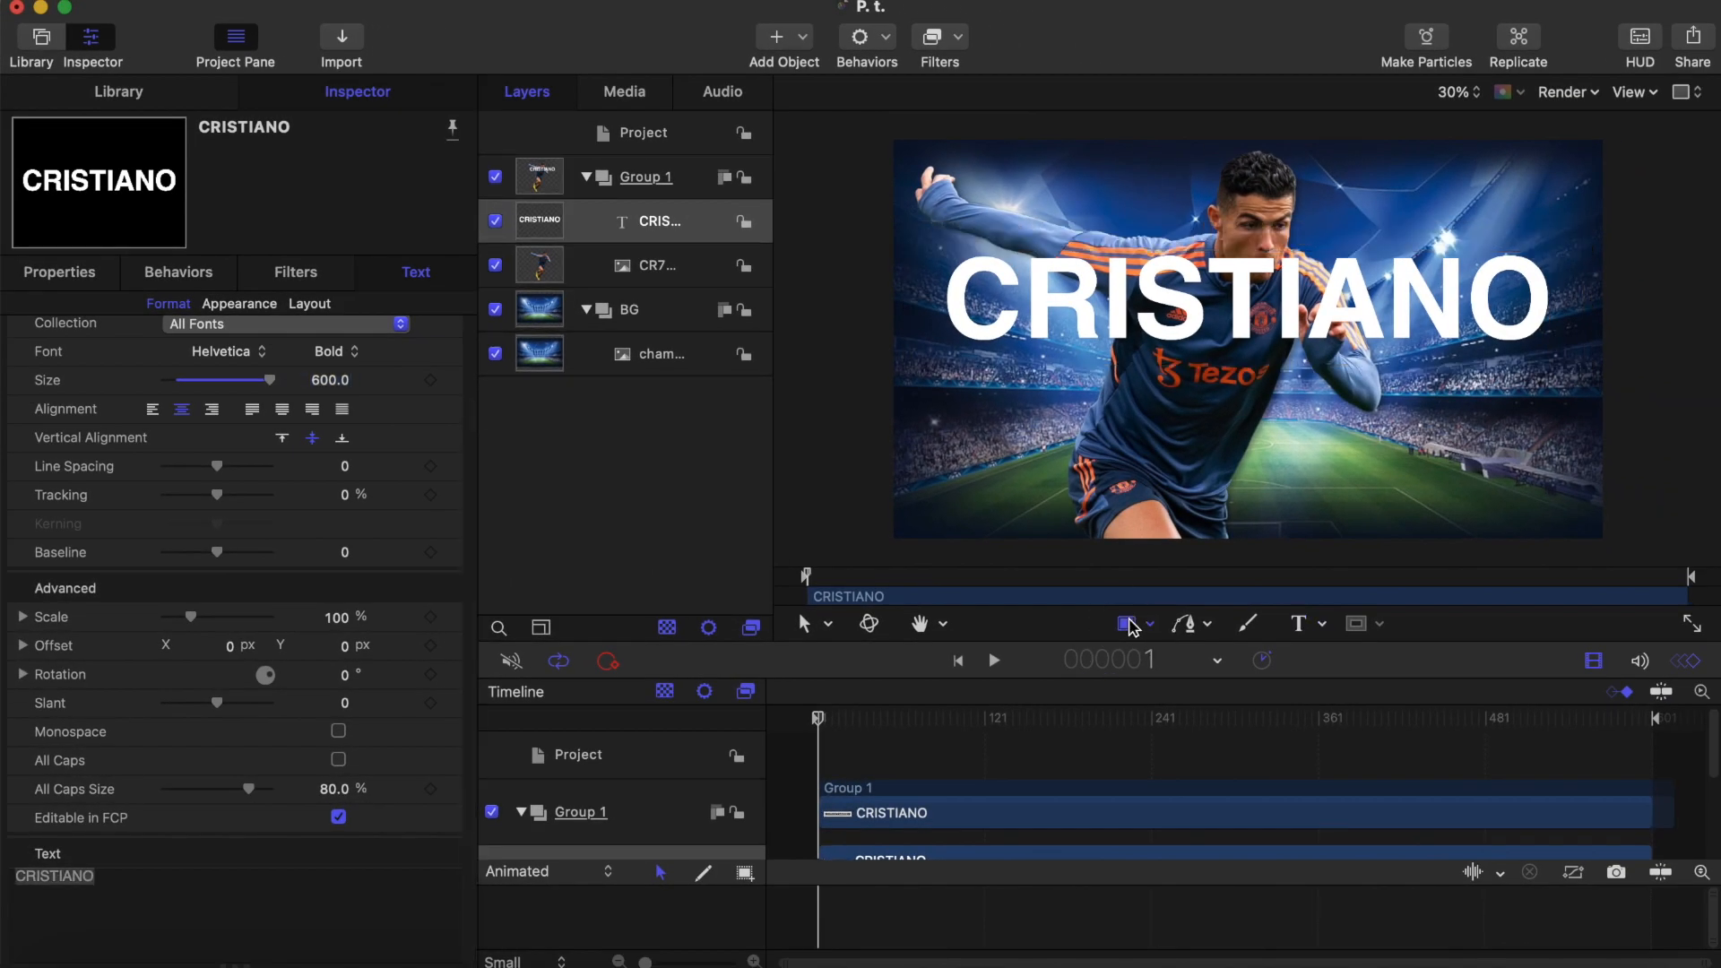
Duplicate the CRISTIANO text layer and place the copy below the CR7 picture layer in Group 1
right_click(662, 221)
left_click(709, 306)
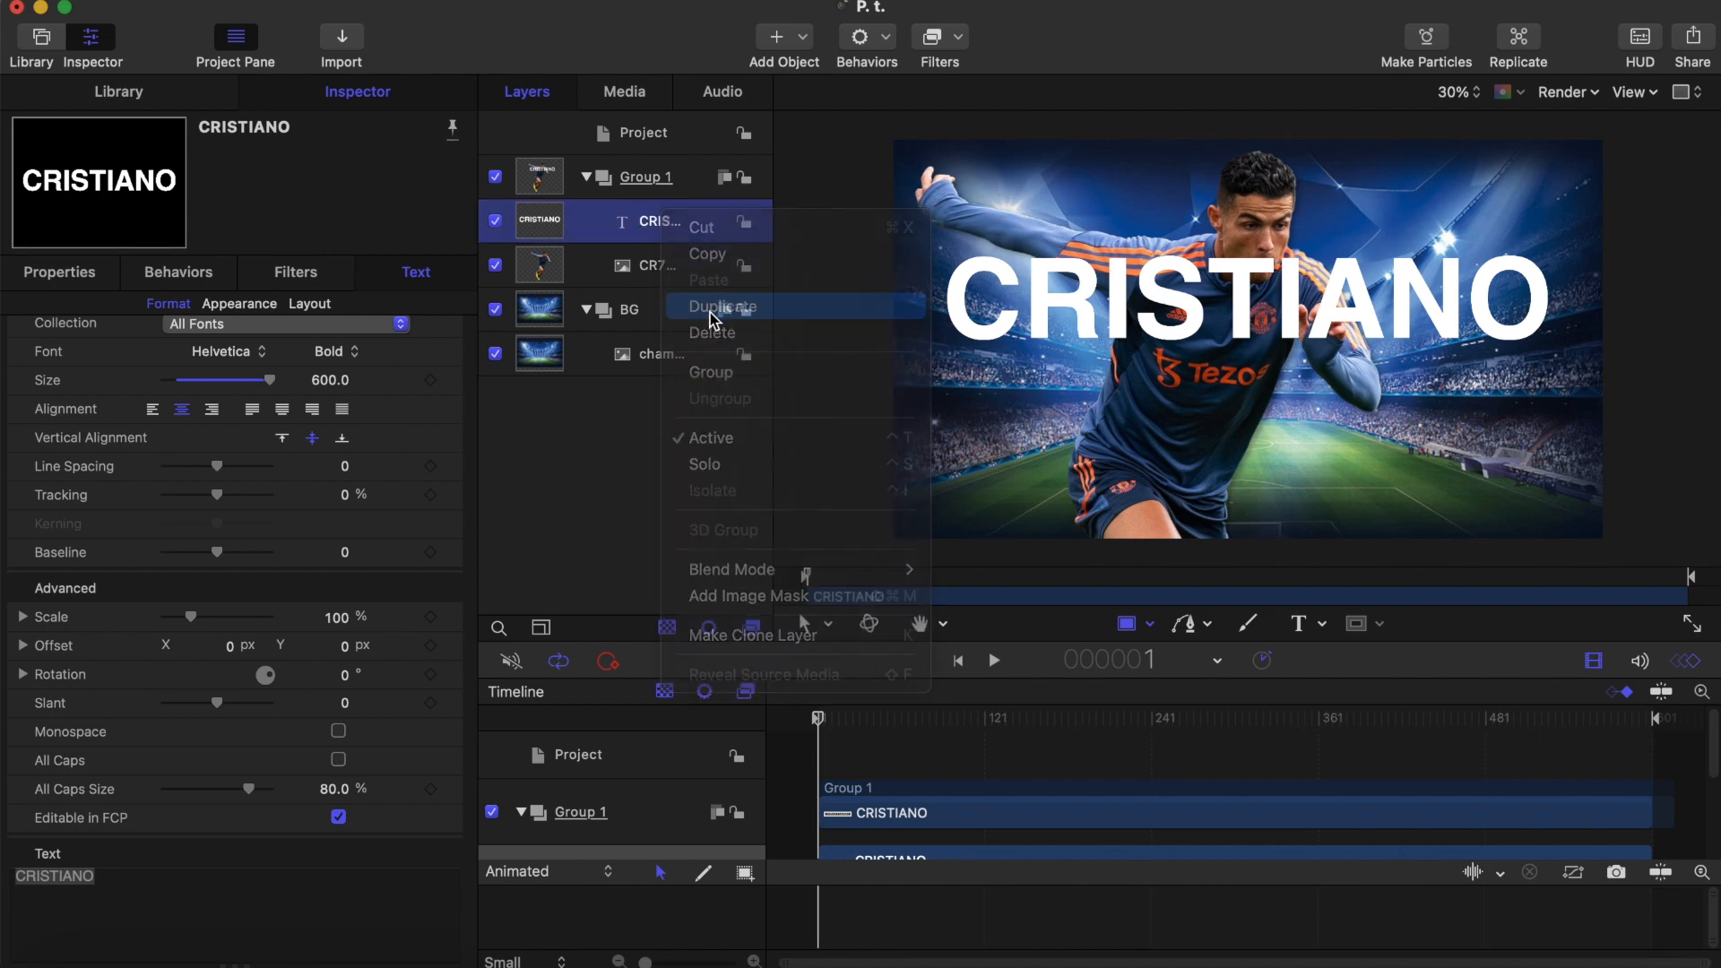
left_click_drag(678, 235, 675, 338)
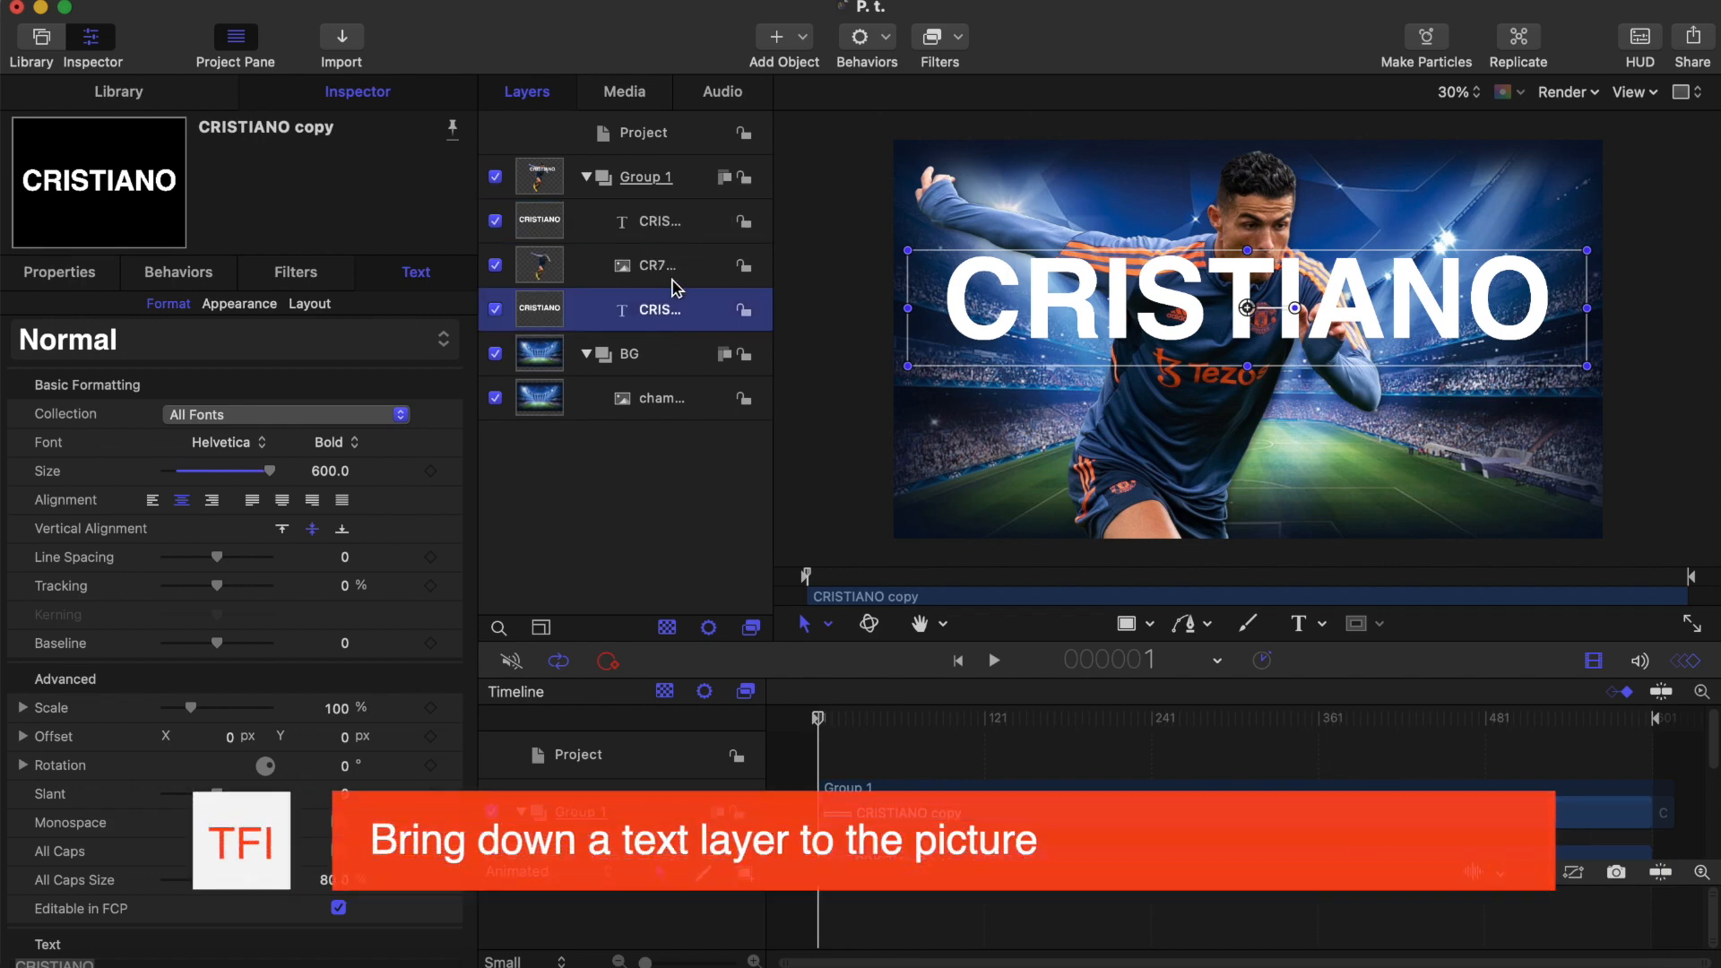
Enable the outline and disable the face on the upper CRISTIANO text layer, above the CR7 picture
left_click(664, 228)
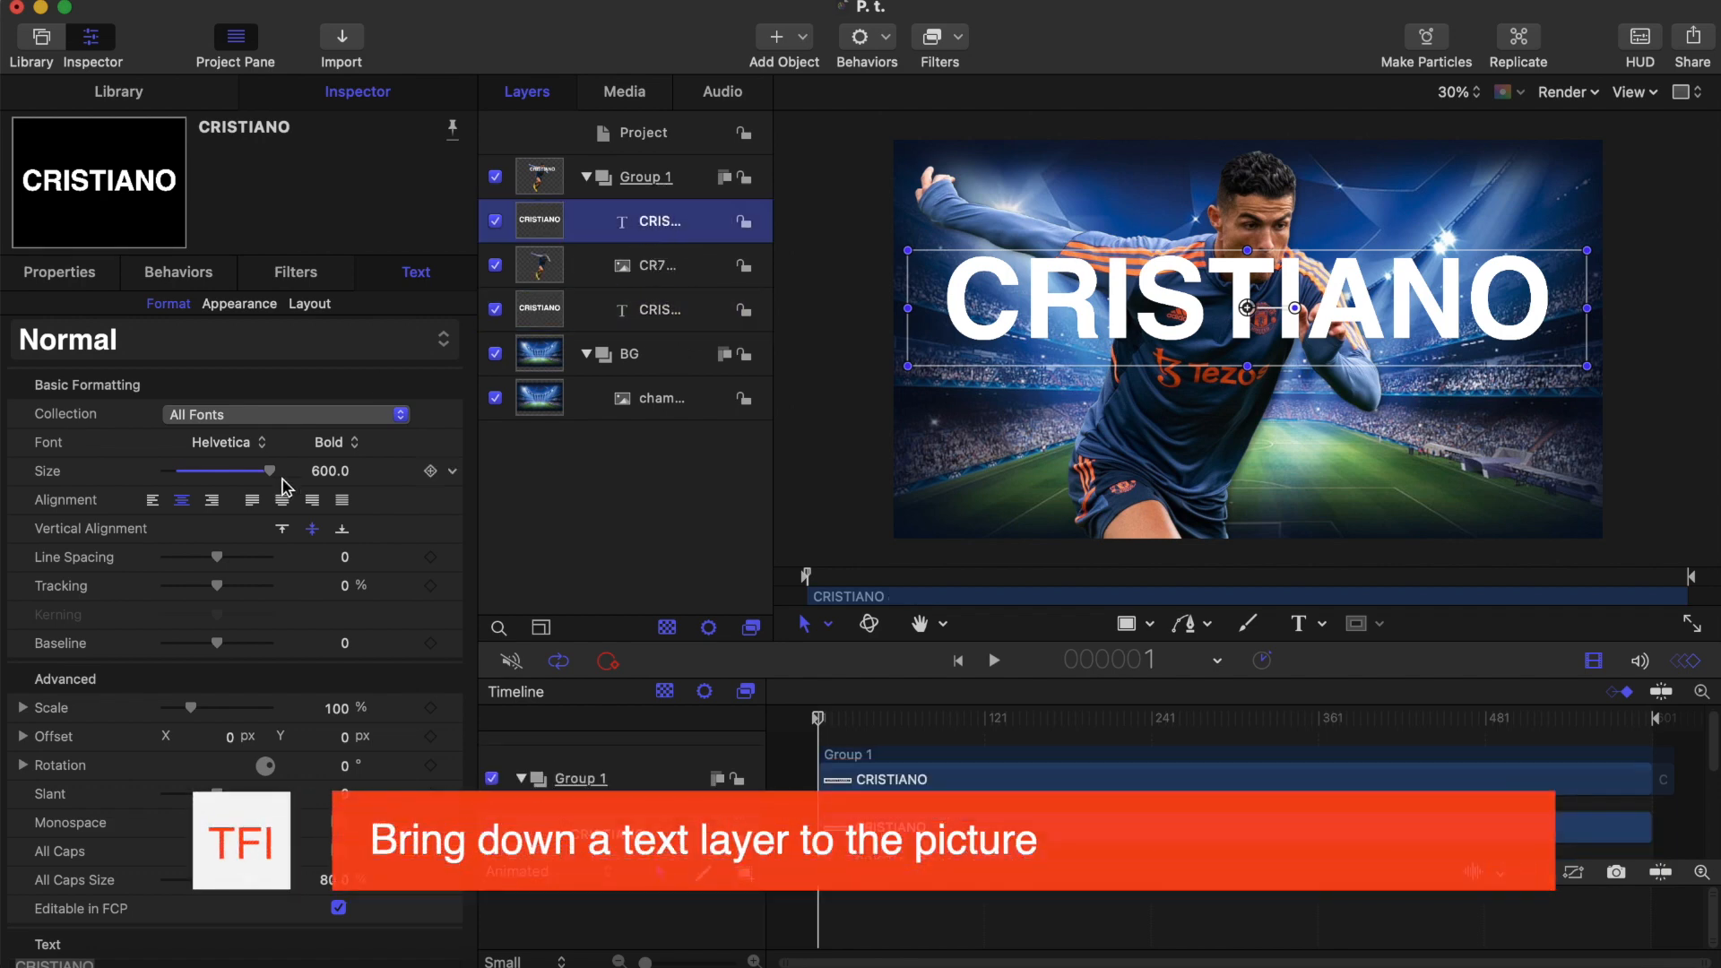
left_click(239, 304)
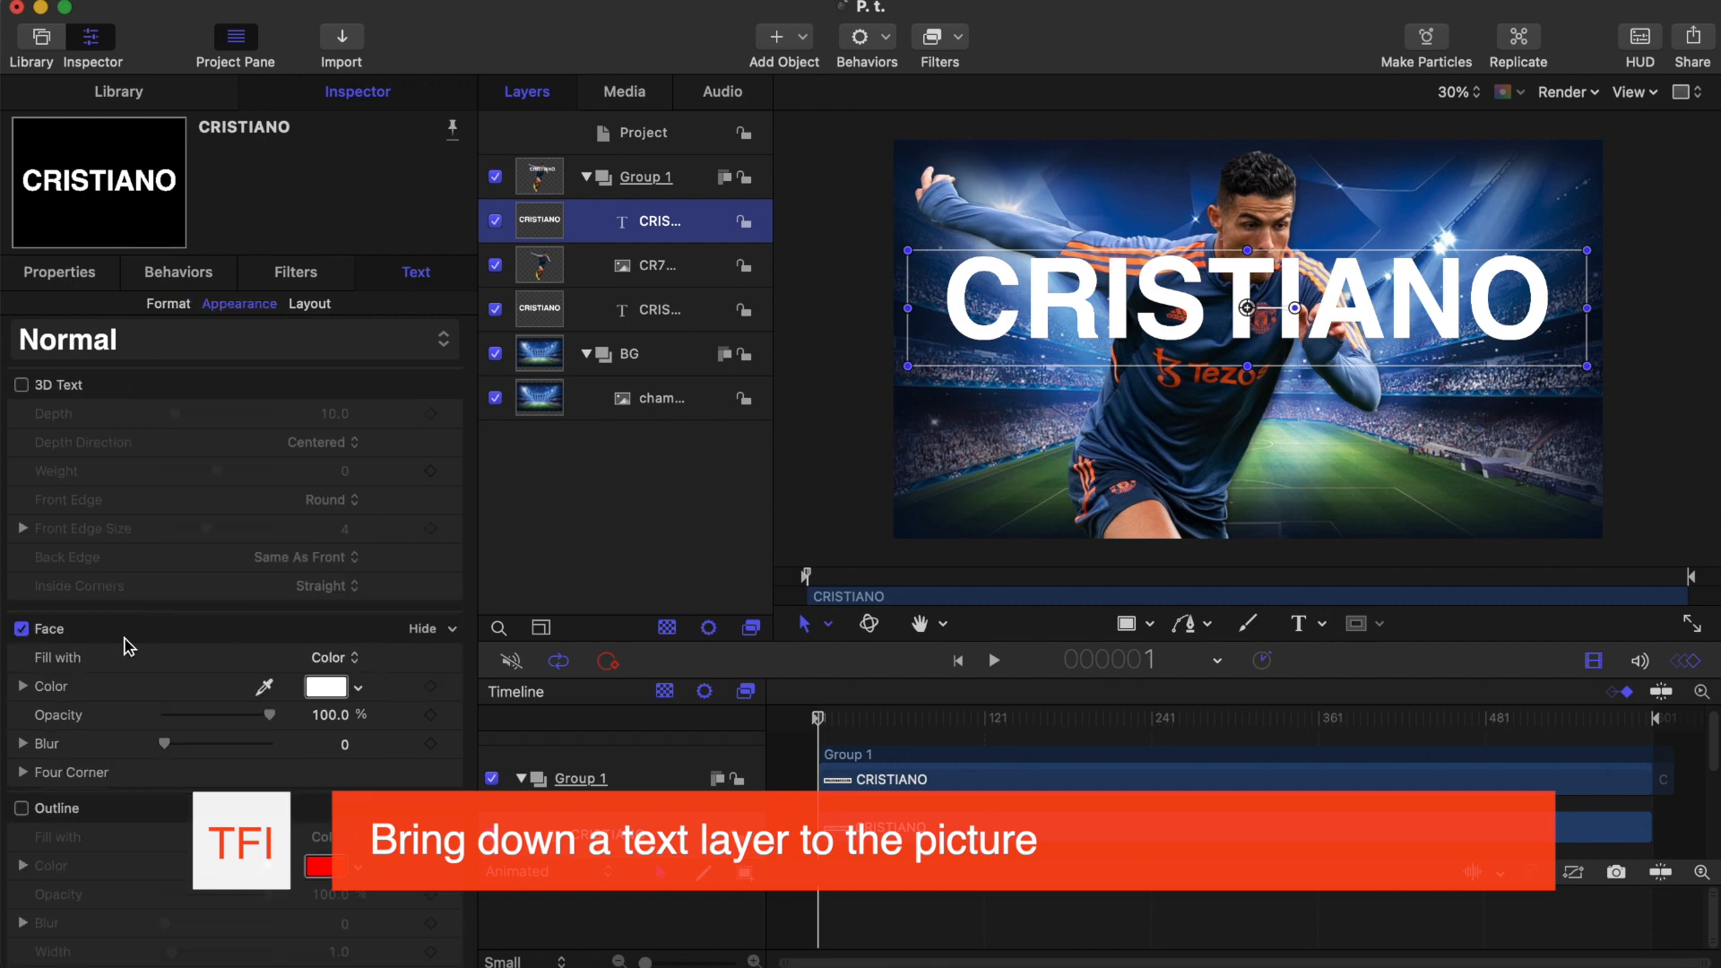
left_click(22, 384)
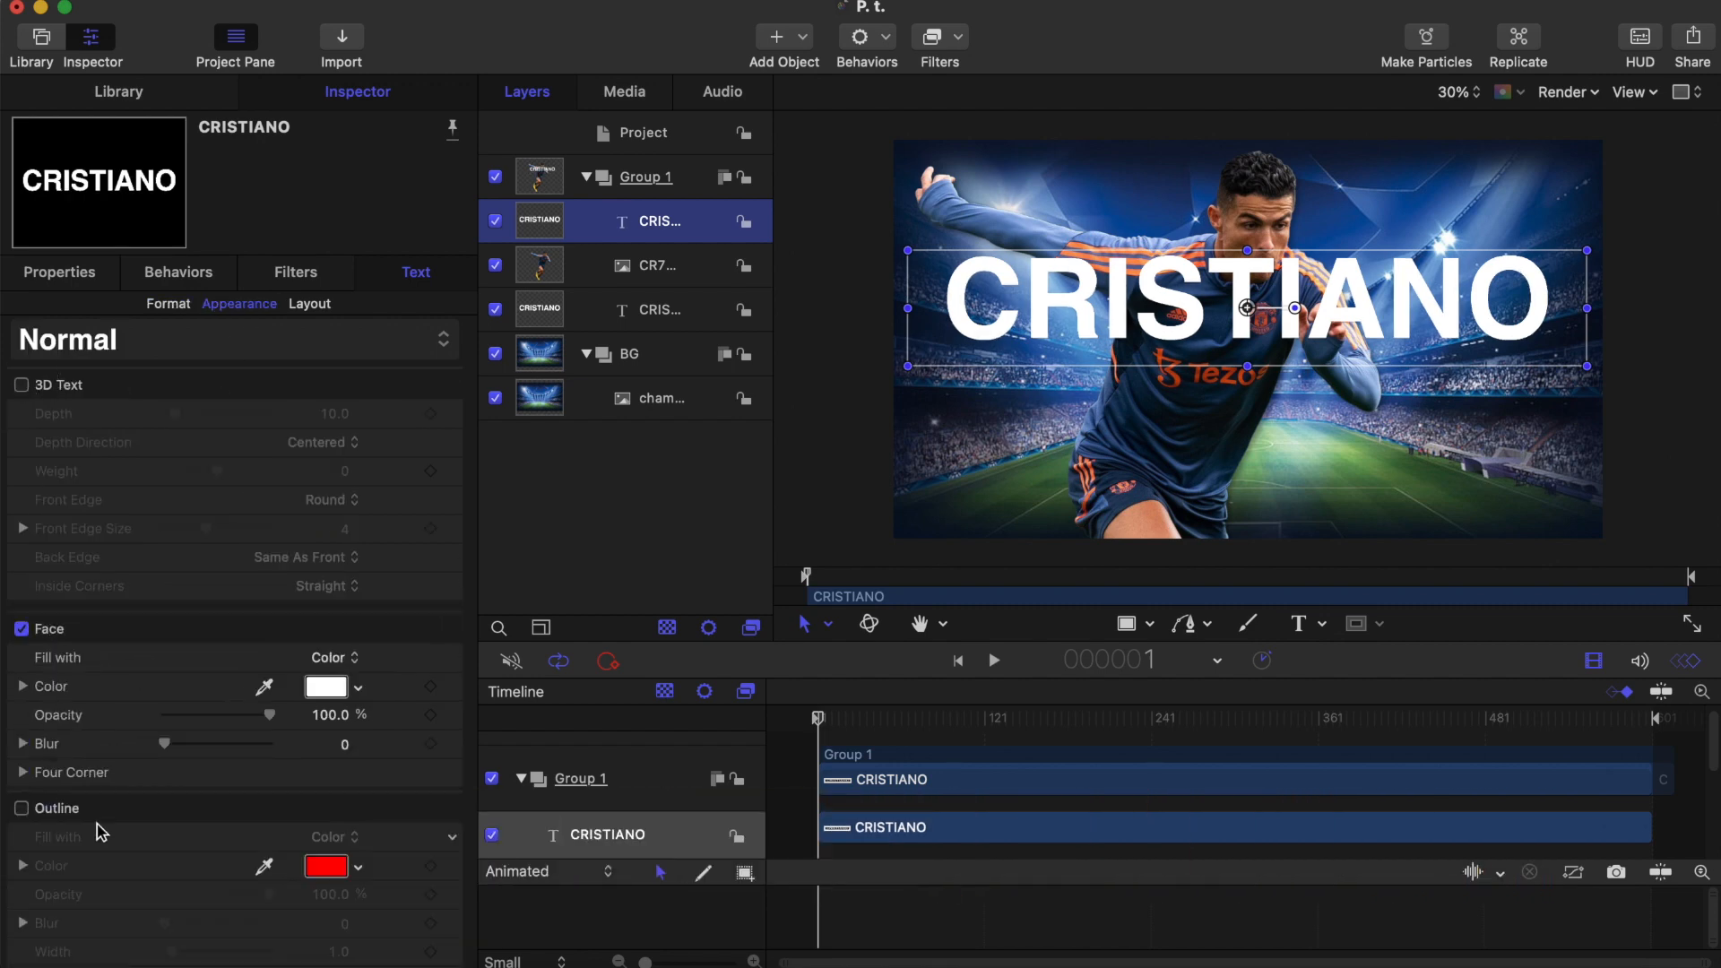
left_click(21, 808)
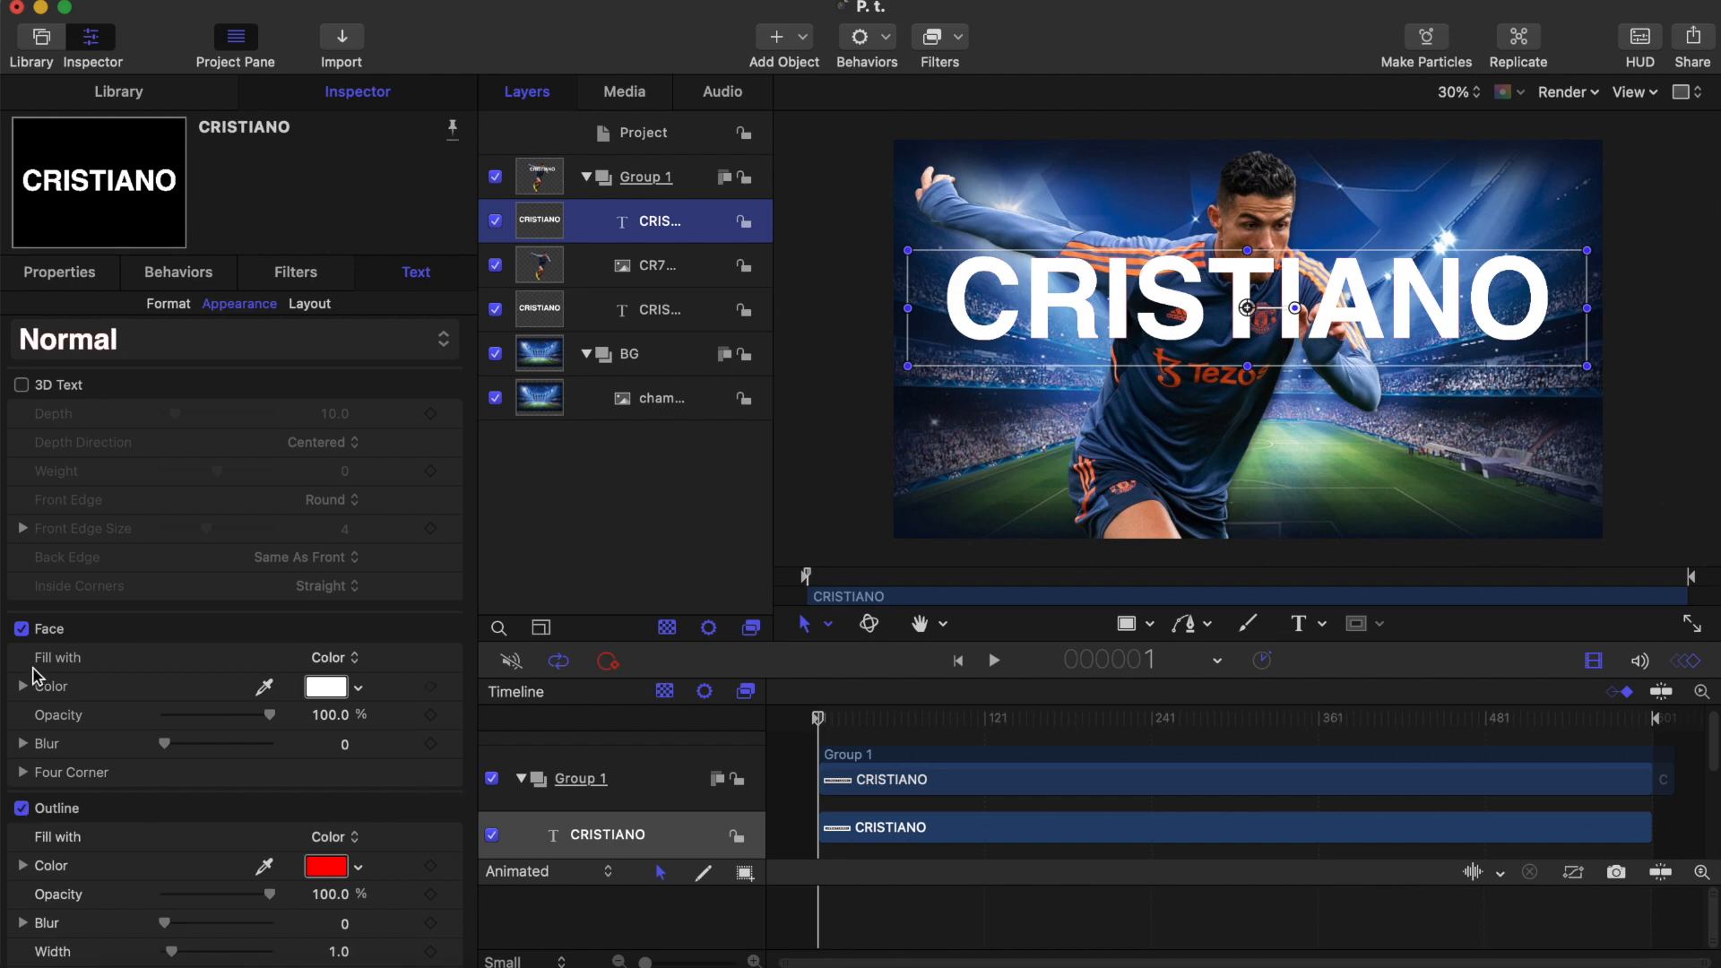
left_click(22, 629)
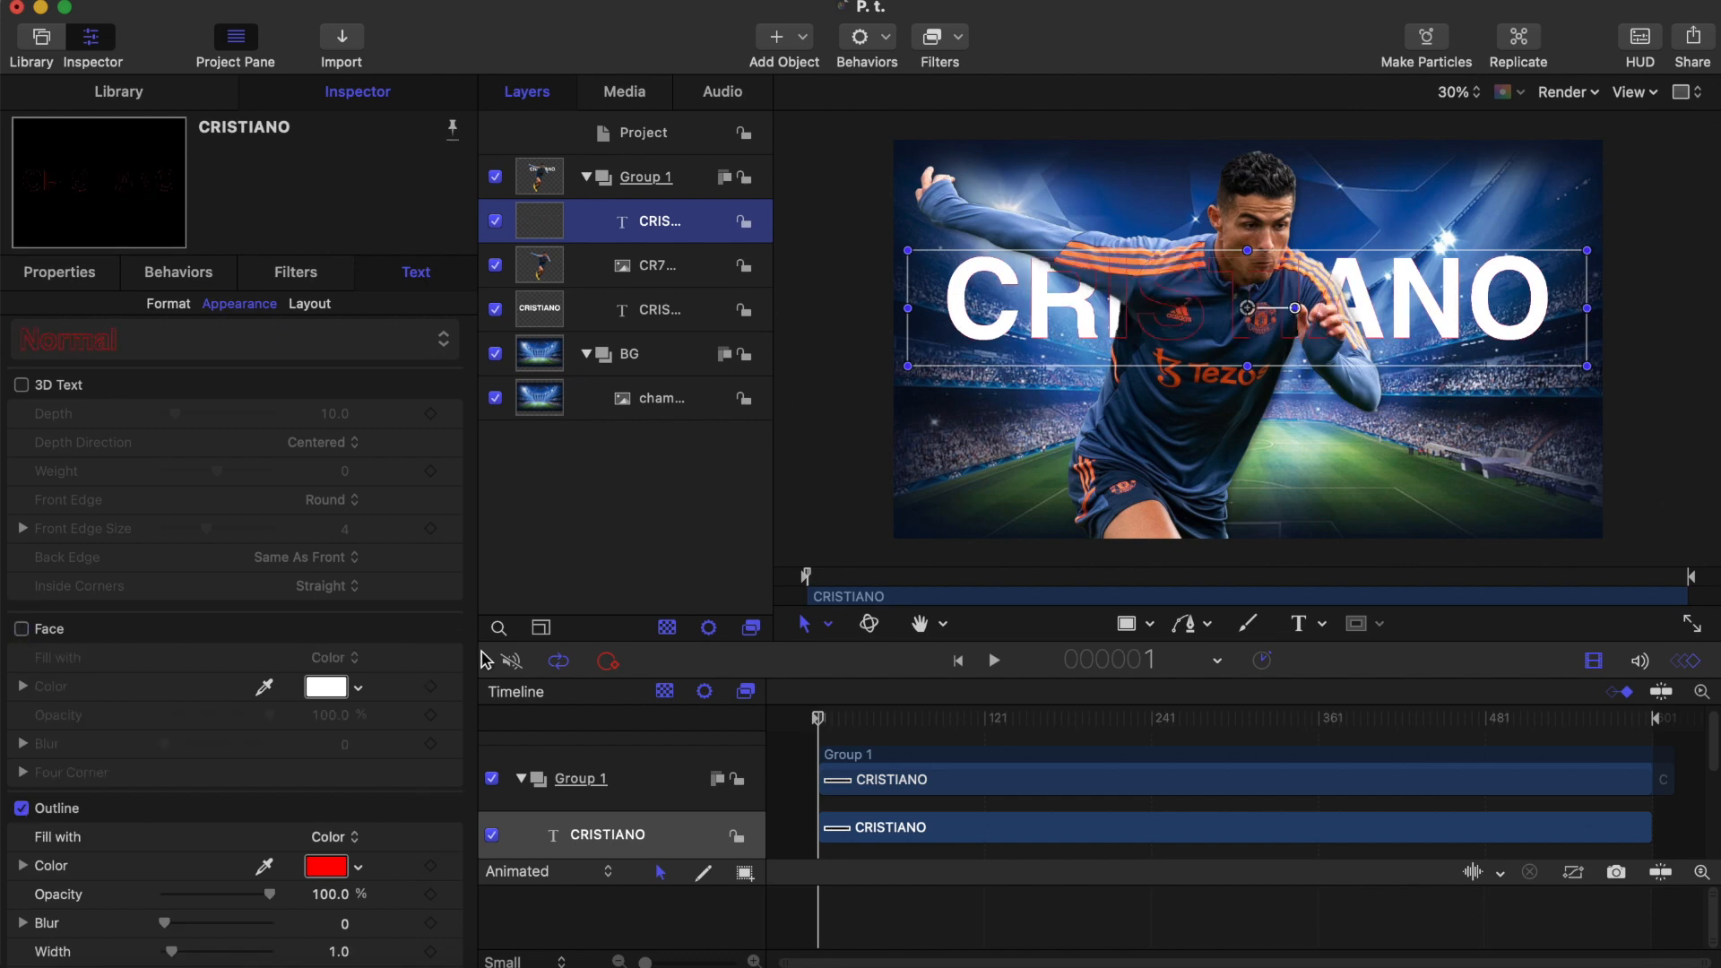
Give the upper text's outline the Snow color and a width of 6
scroll(305, 848, "down", 4)
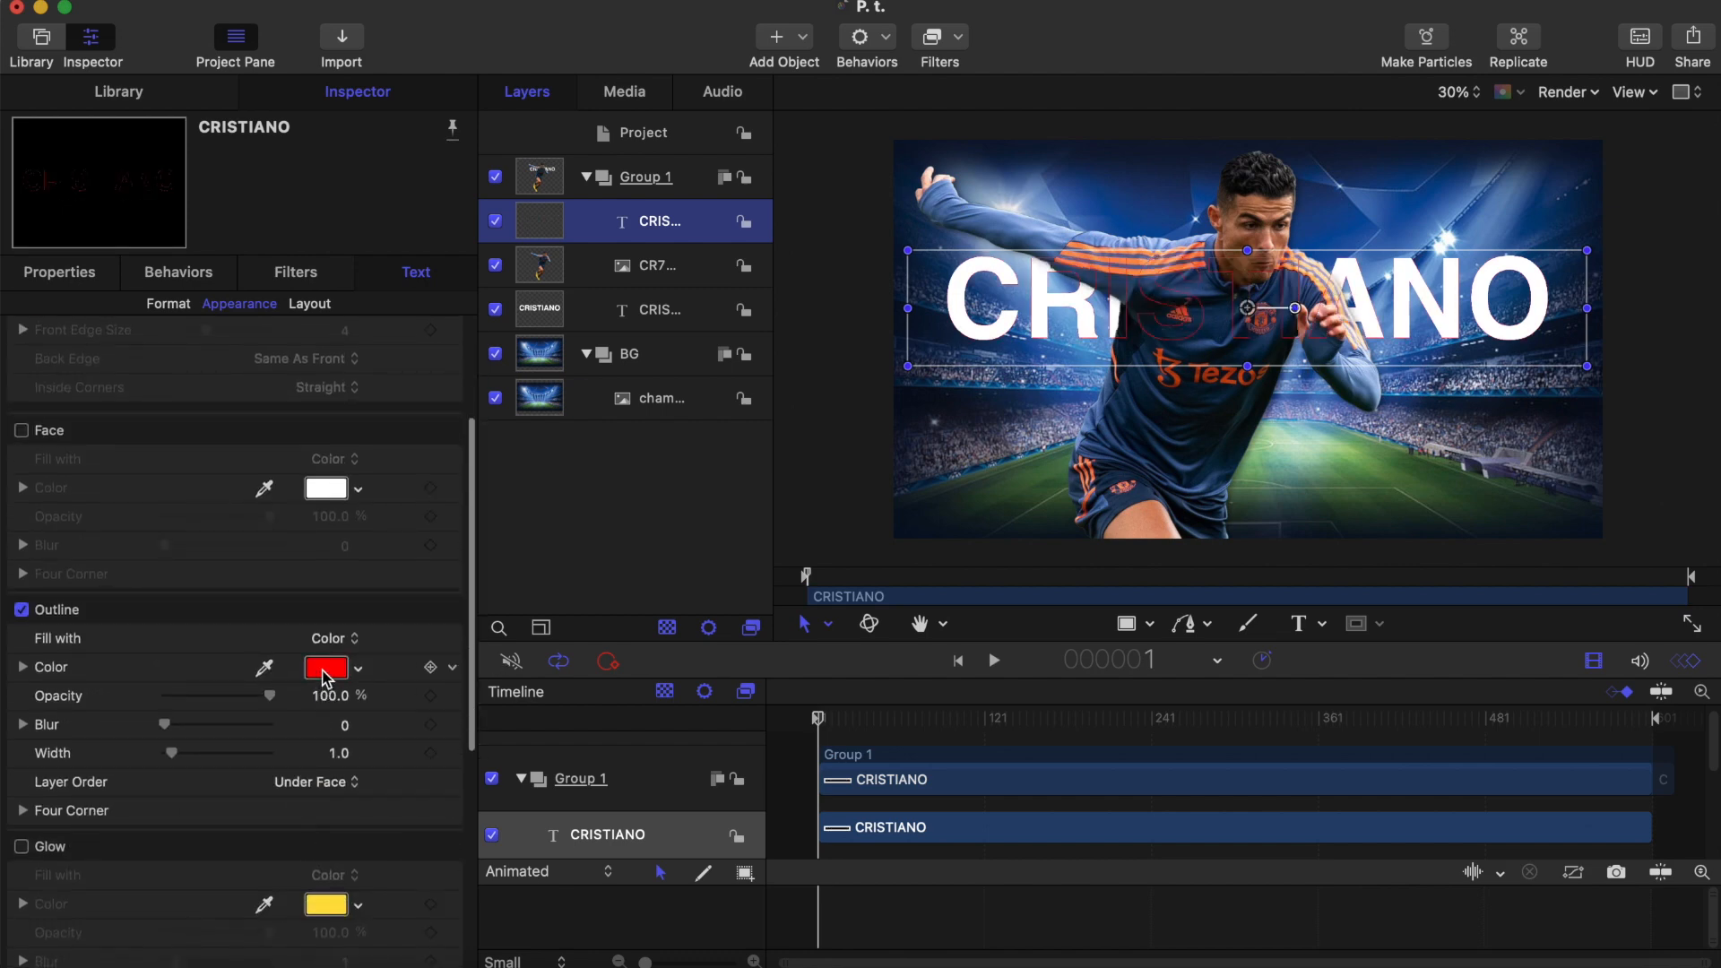
left_click(325, 667)
left_click(259, 614)
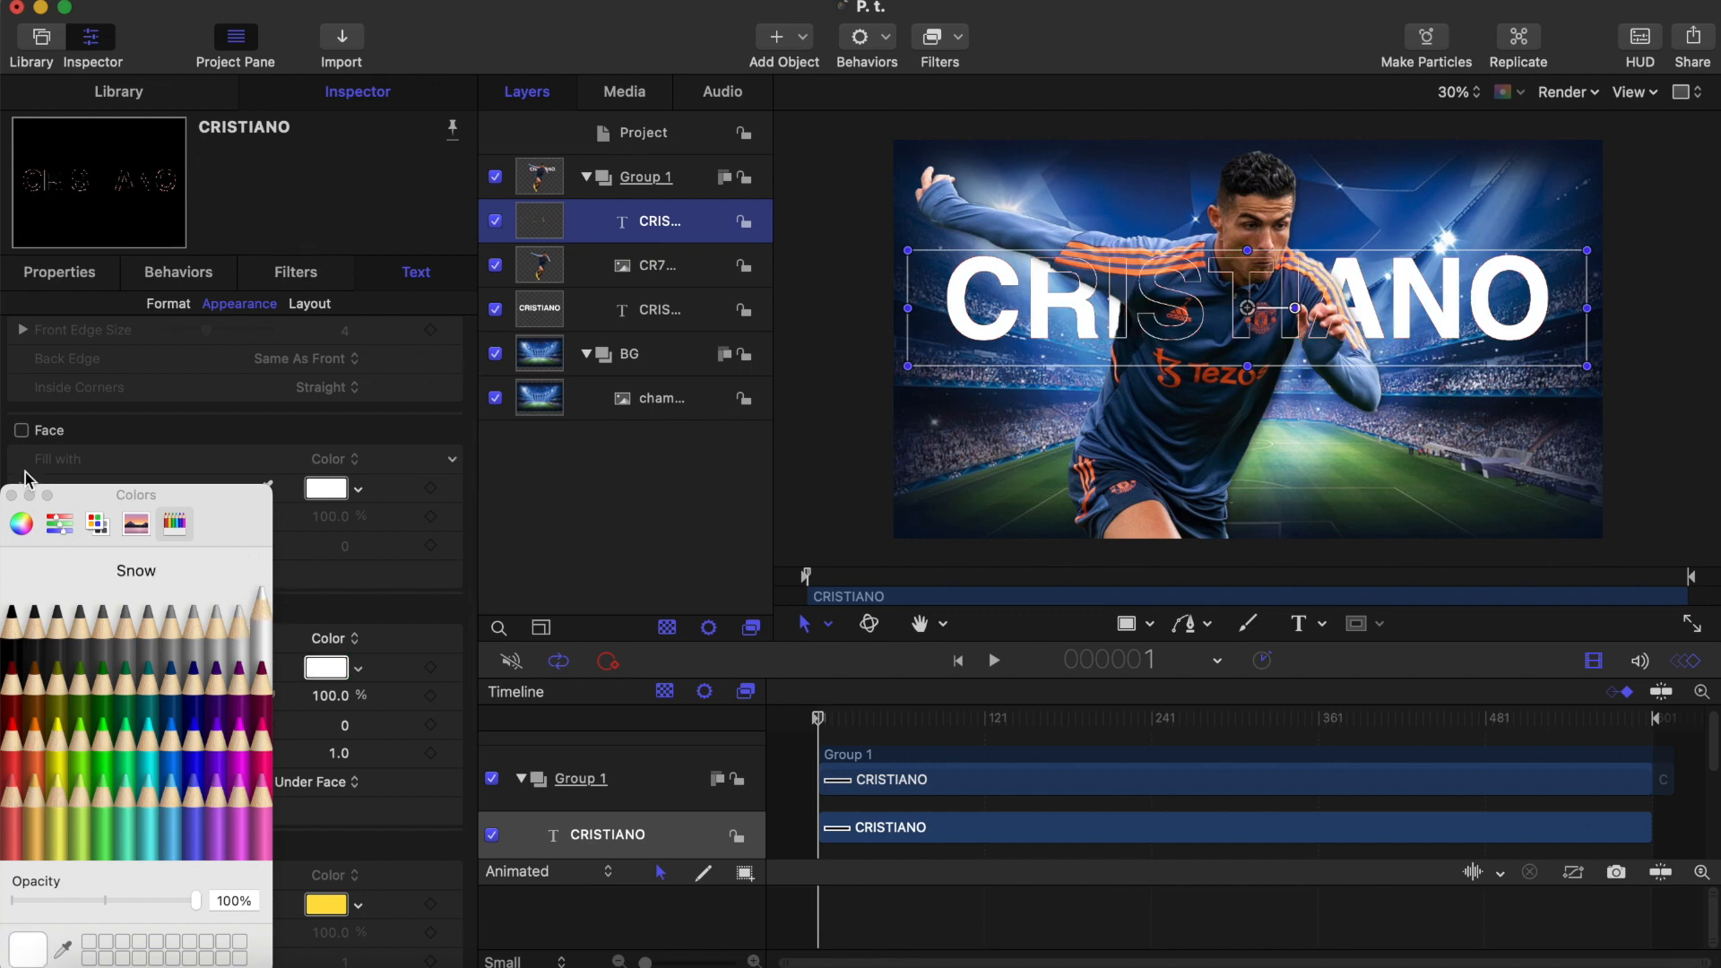
left_click(12, 496)
left_click(340, 755)
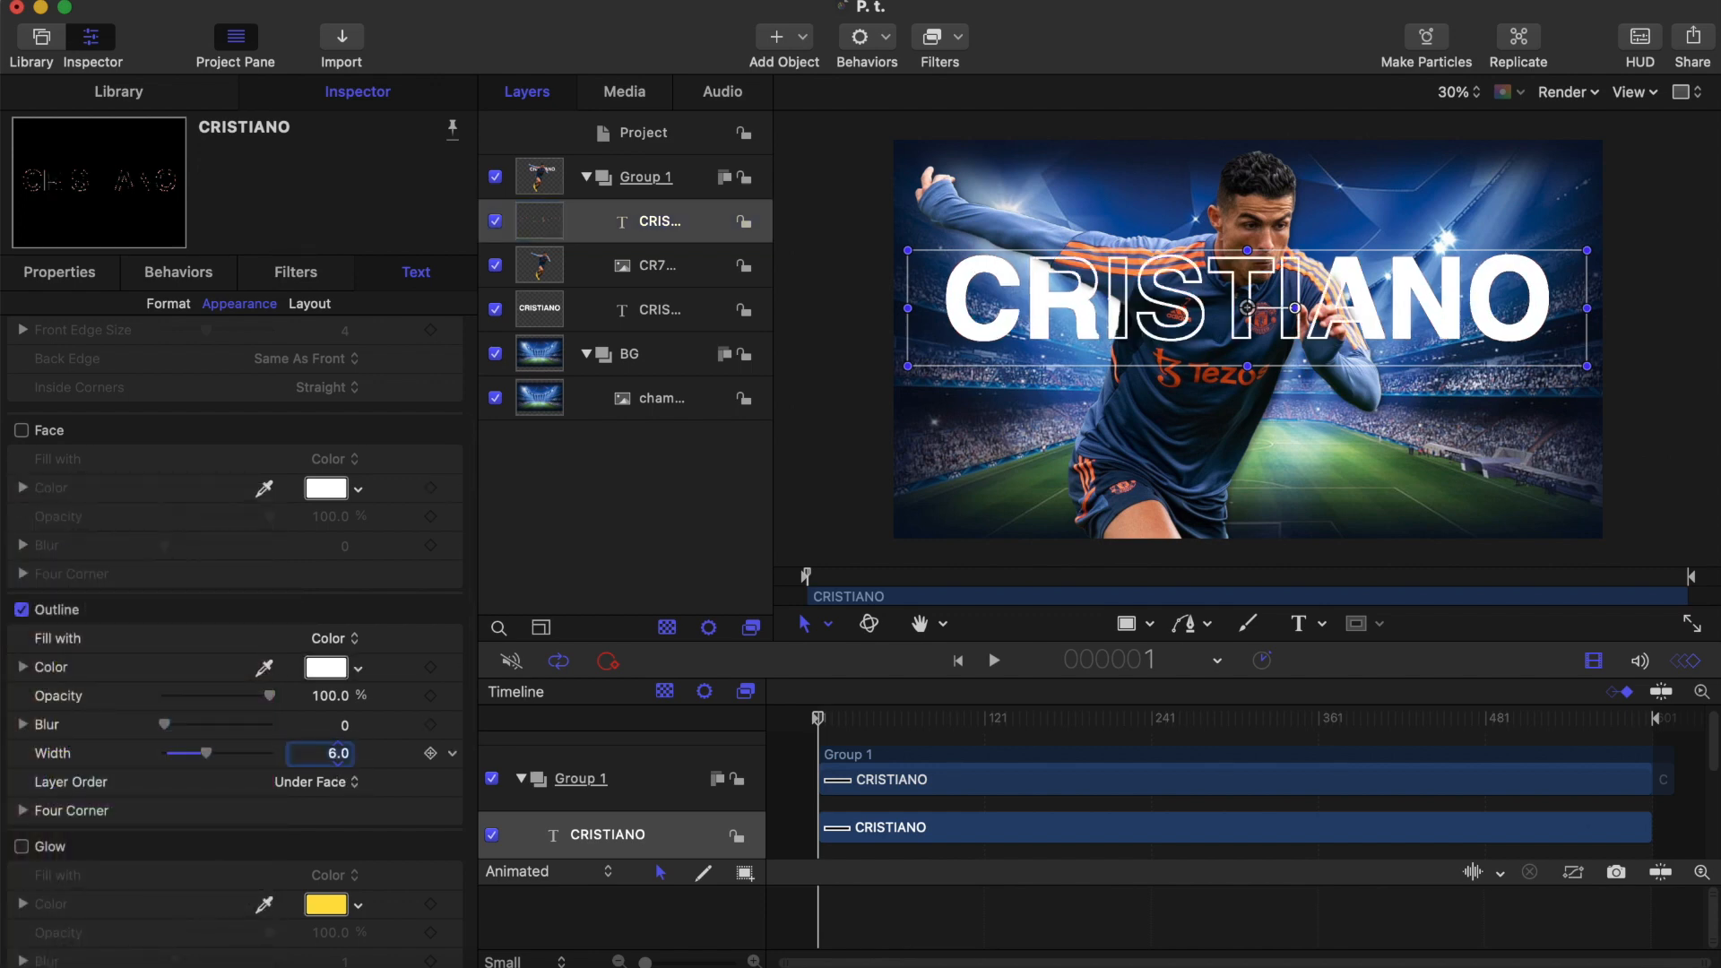
left_click(1126, 628)
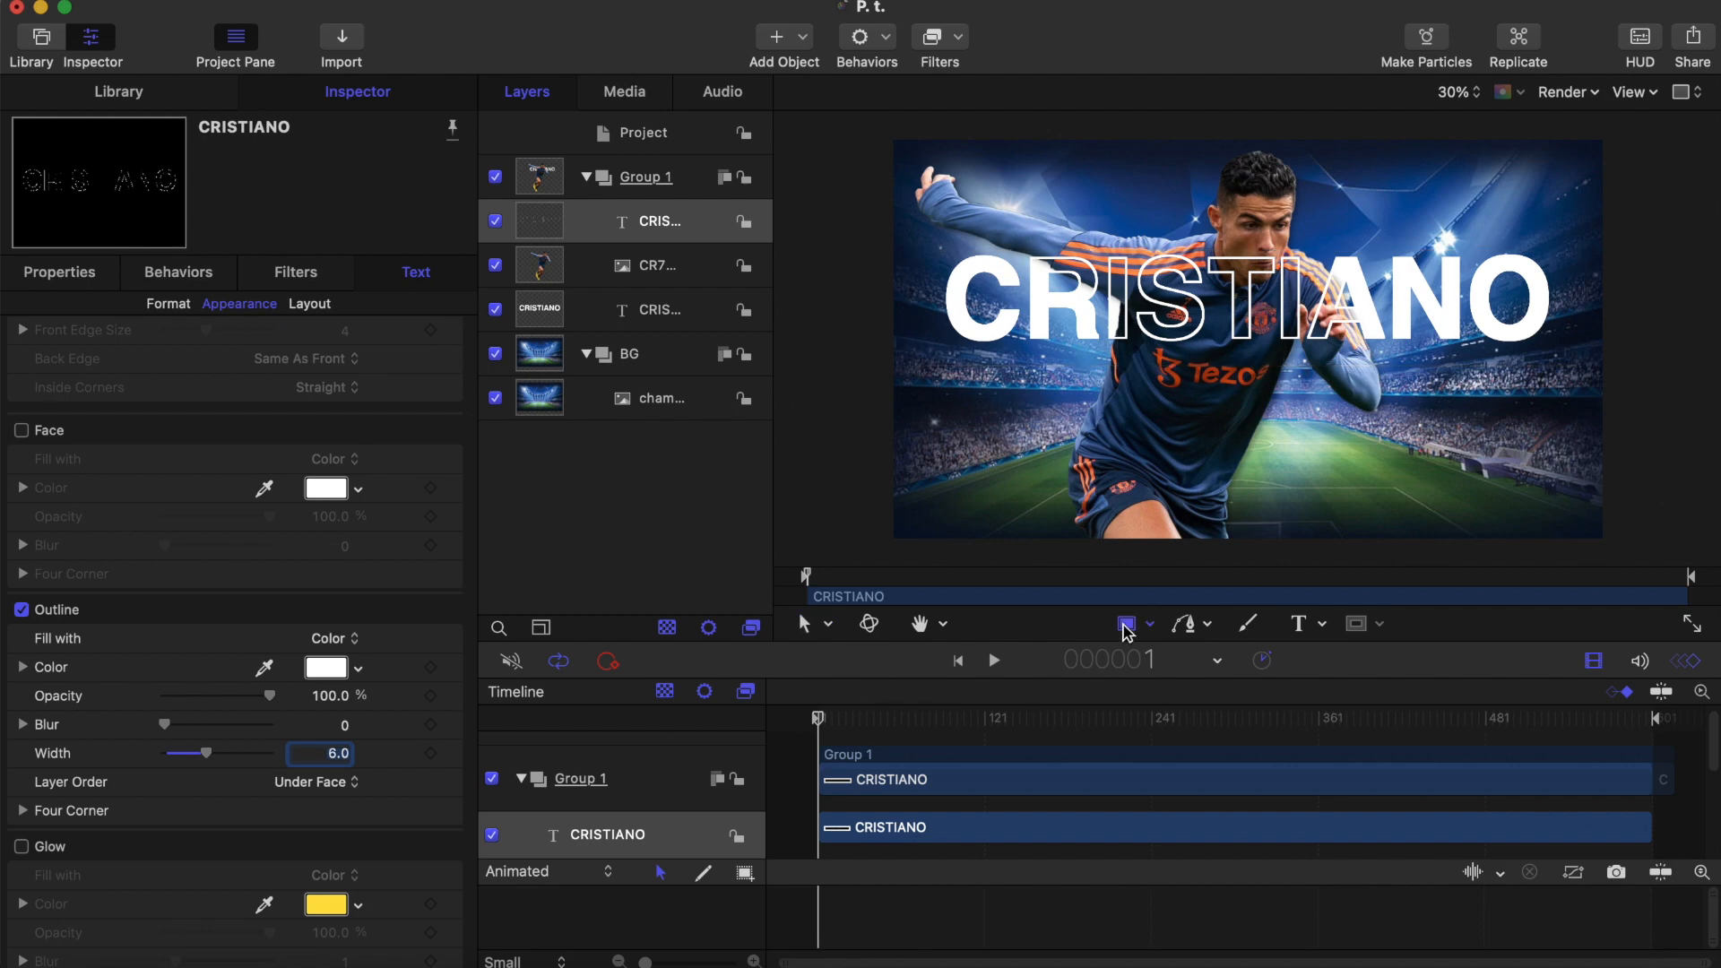
Set the X and Y position of both CRISTIANO text layers together to 0 px
left_click(658, 314, "super")
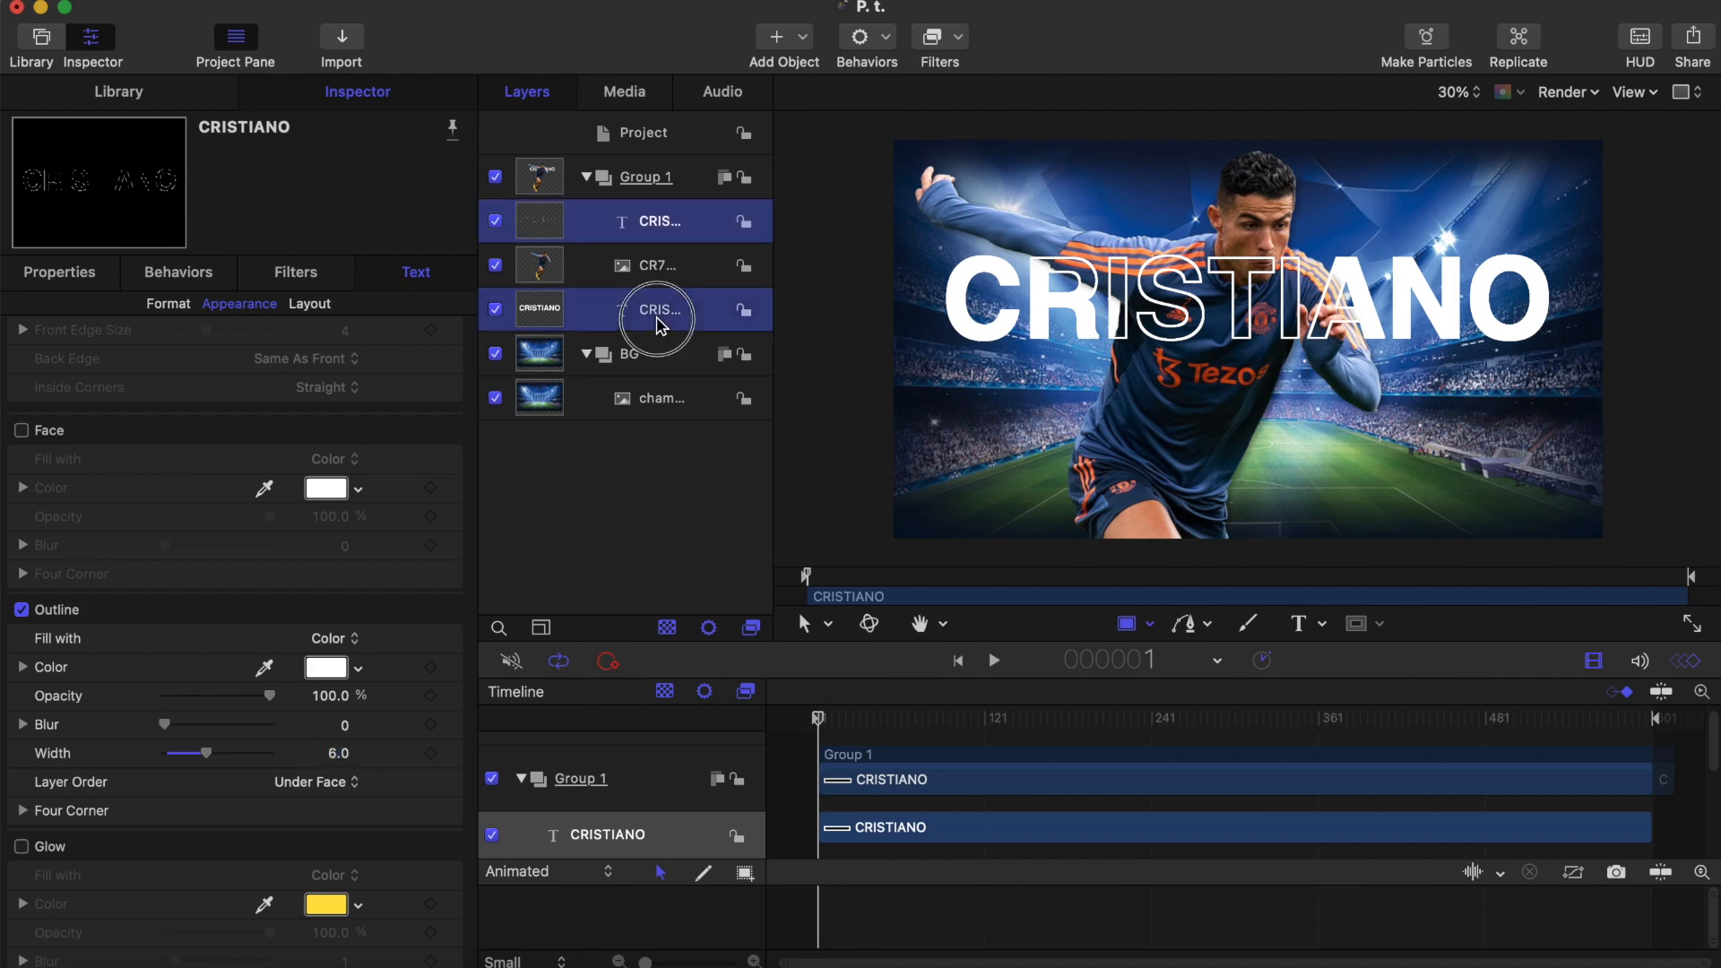
left_click(62, 272)
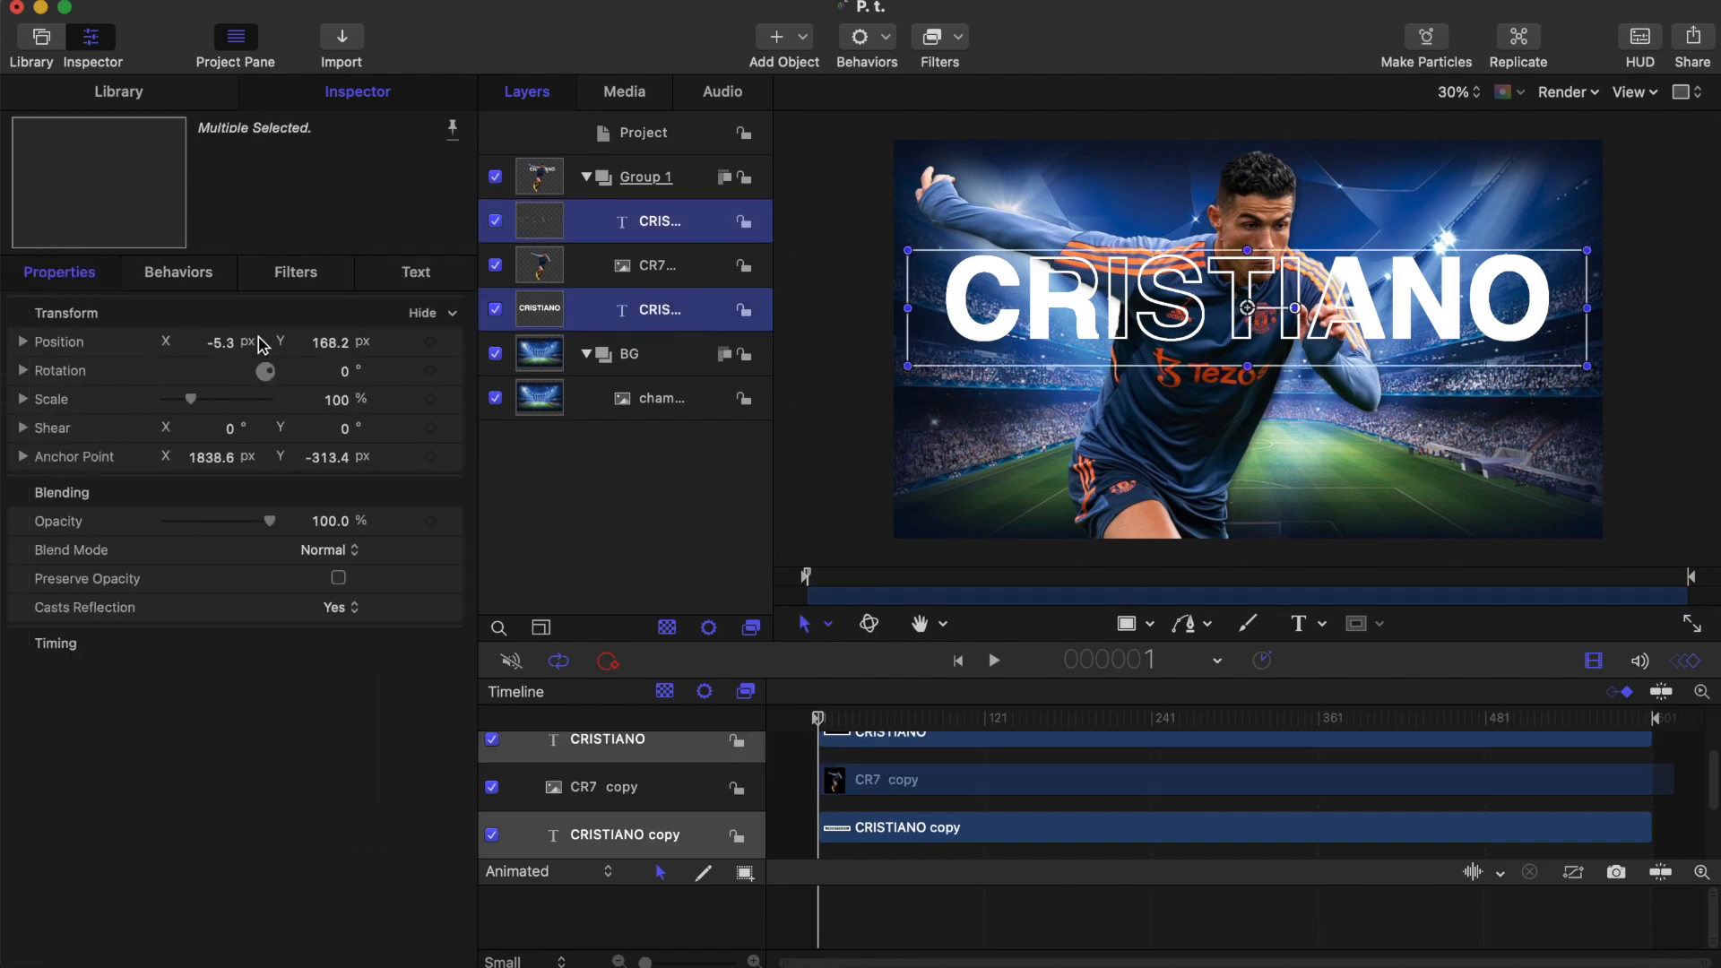
double_click(333, 344)
type("0")
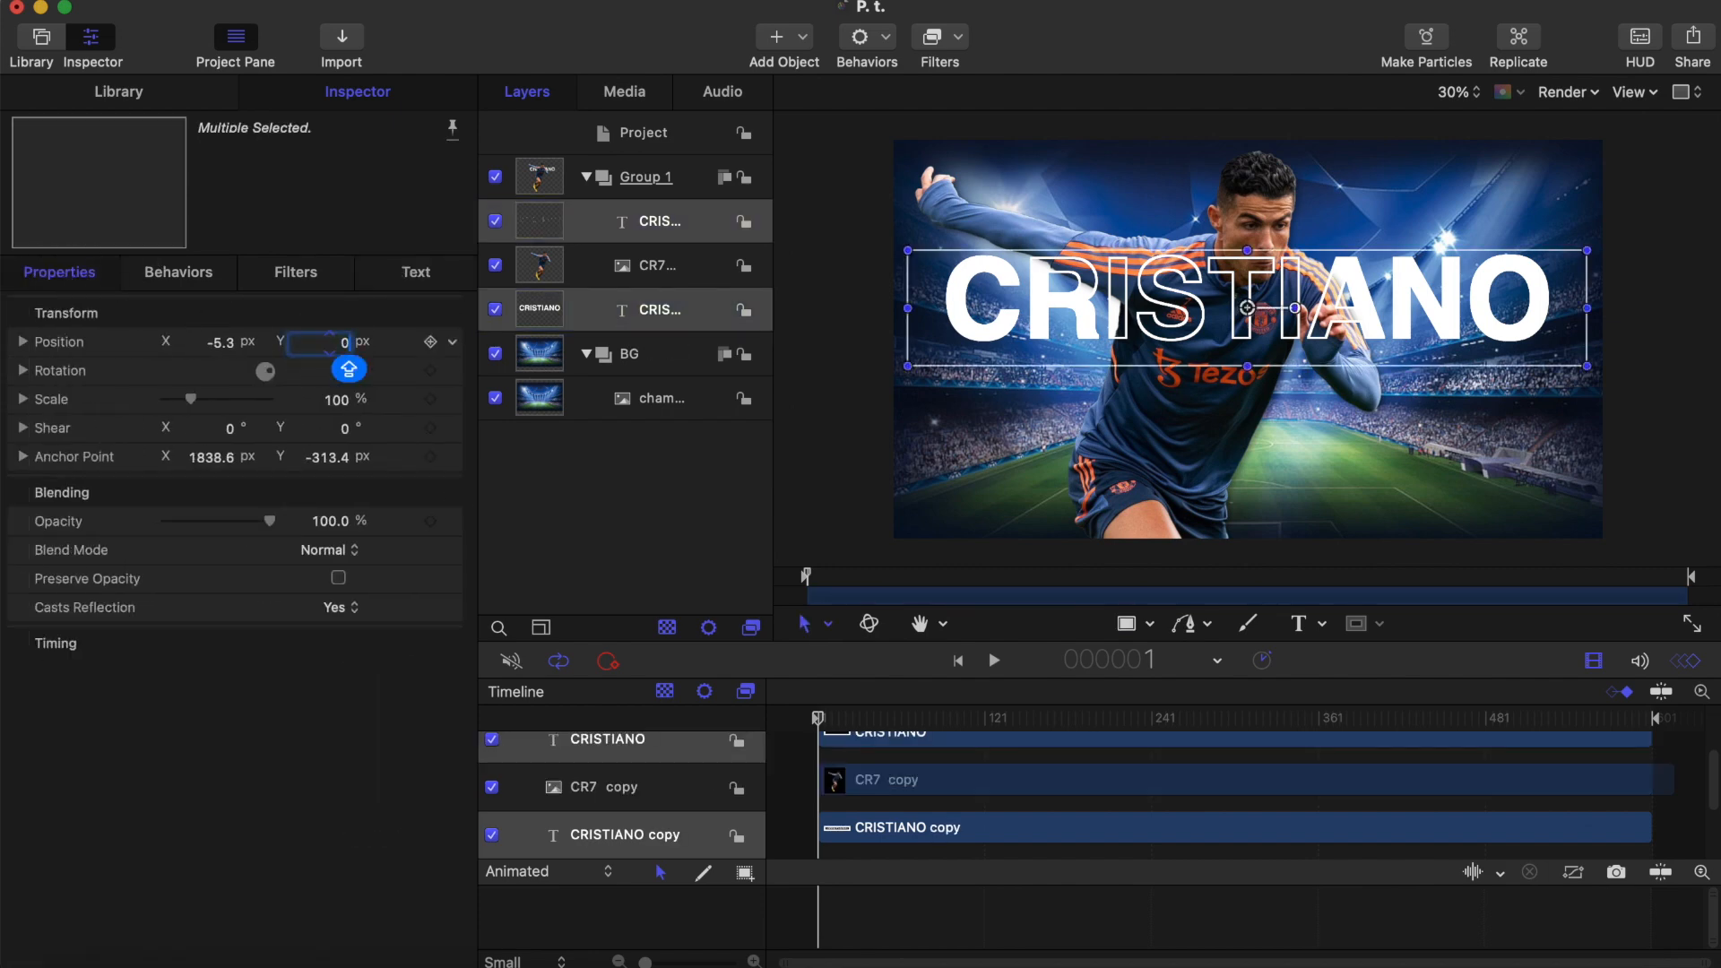
key("Return")
double_click(225, 346)
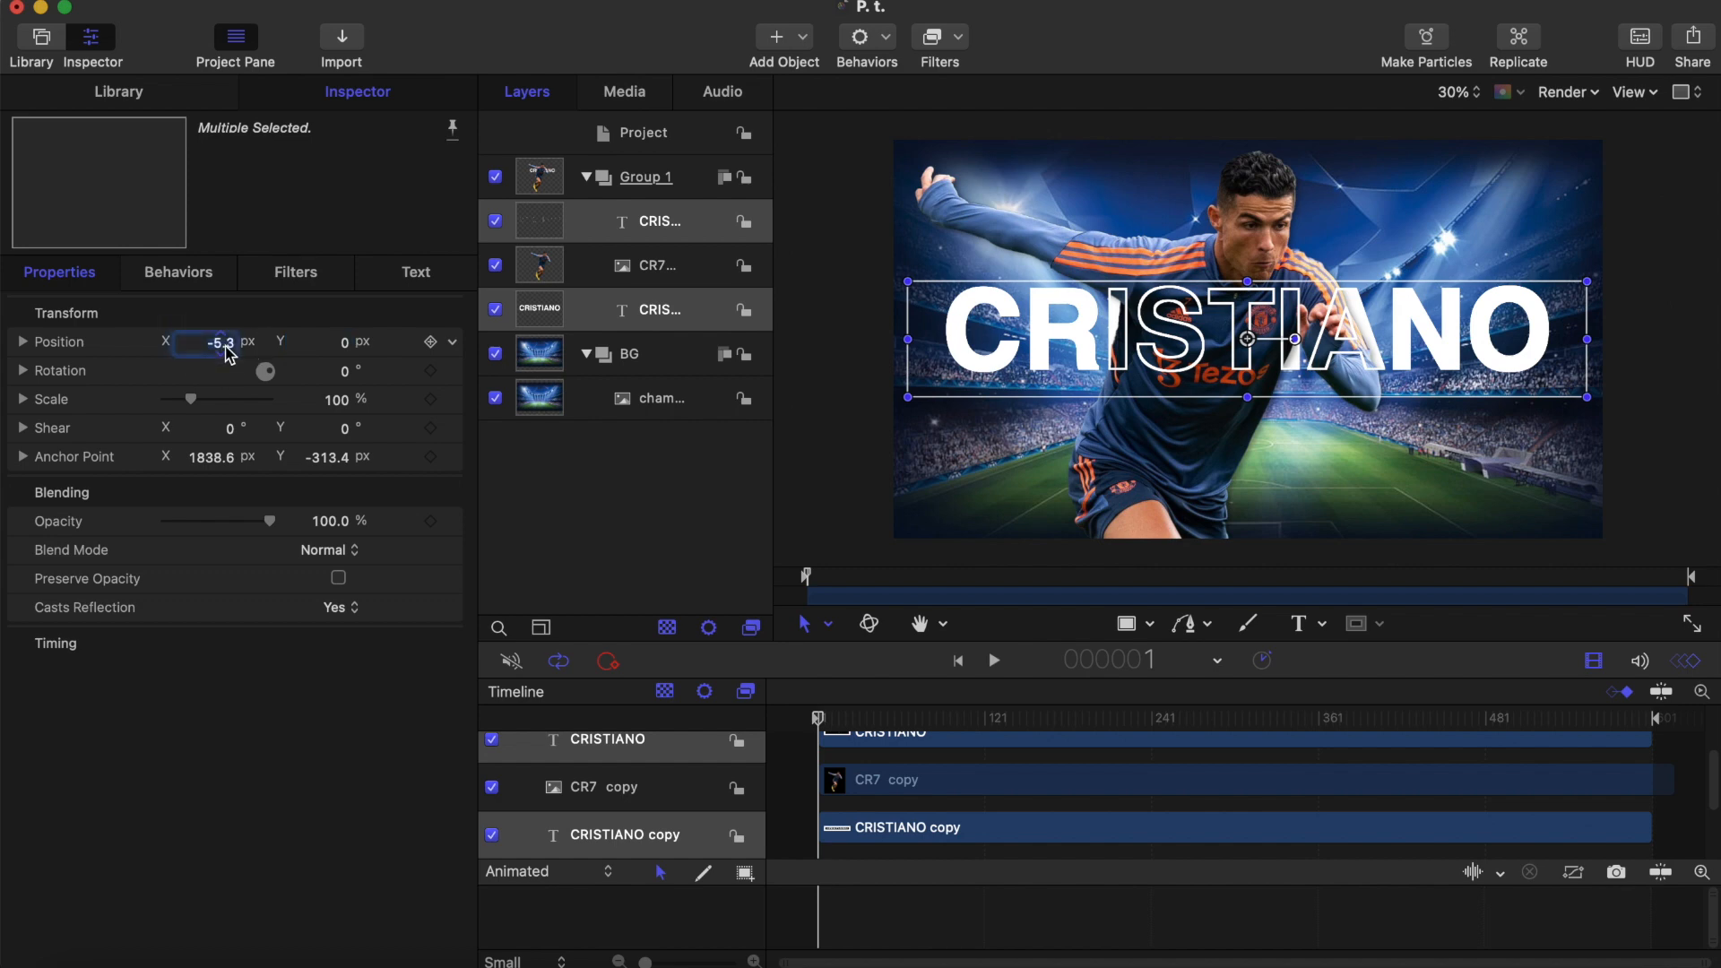
type("0")
key("Return")
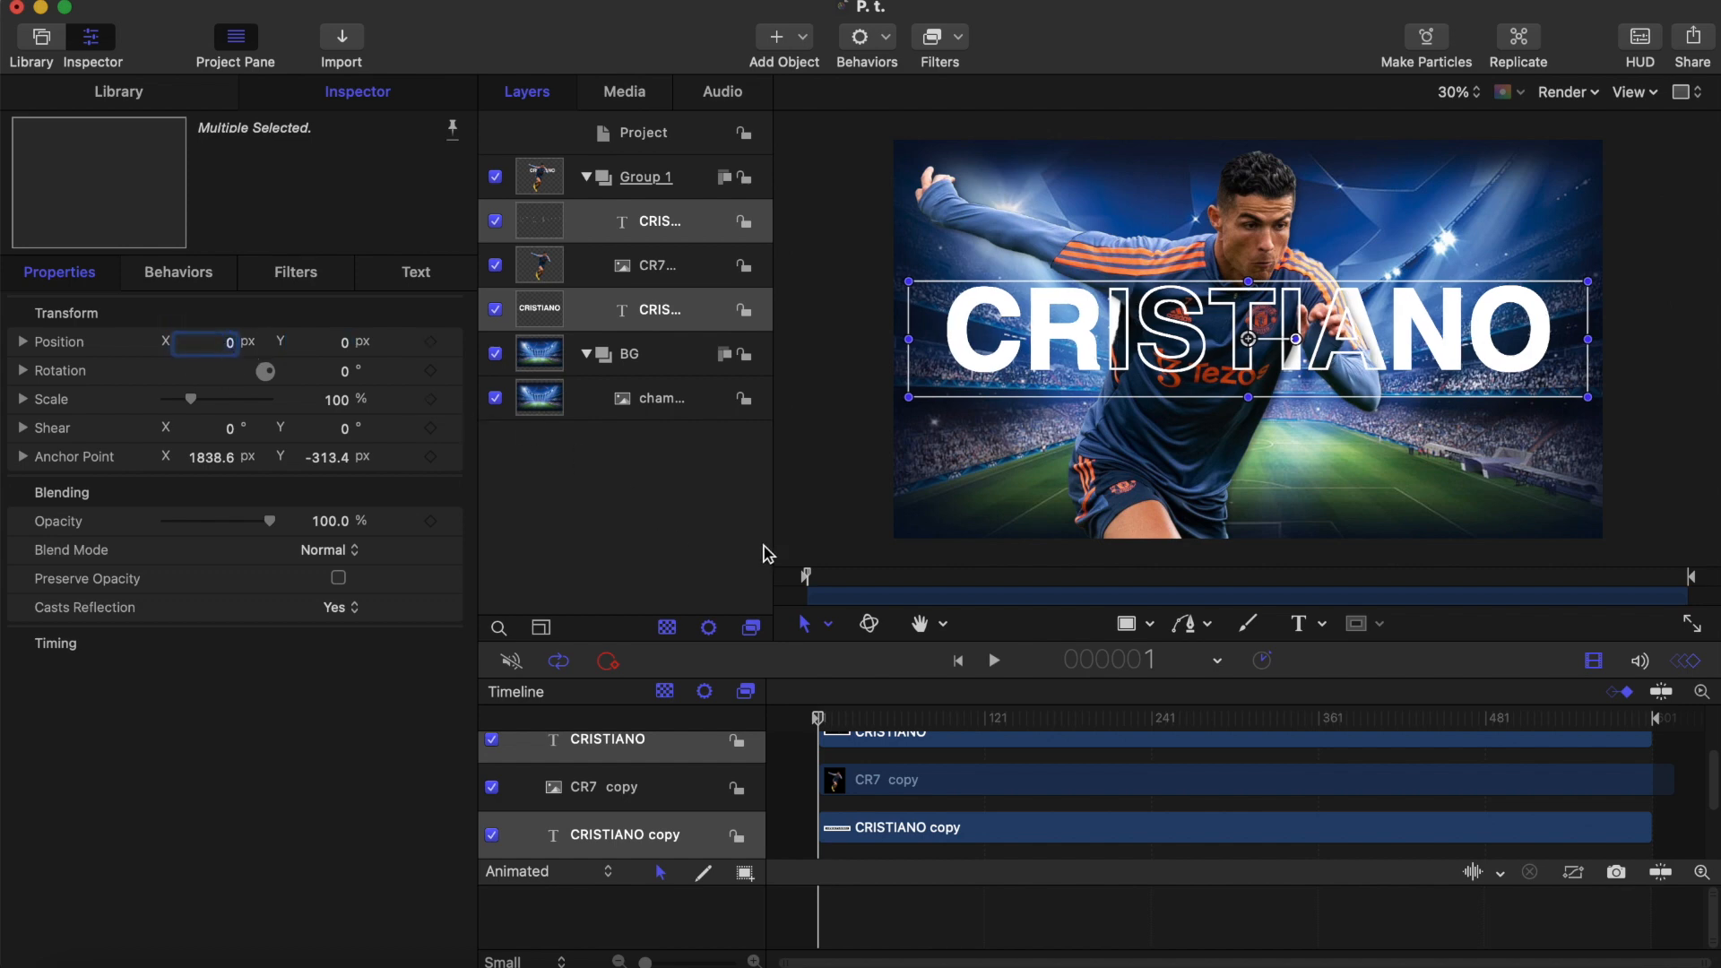
left_click(1126, 626)
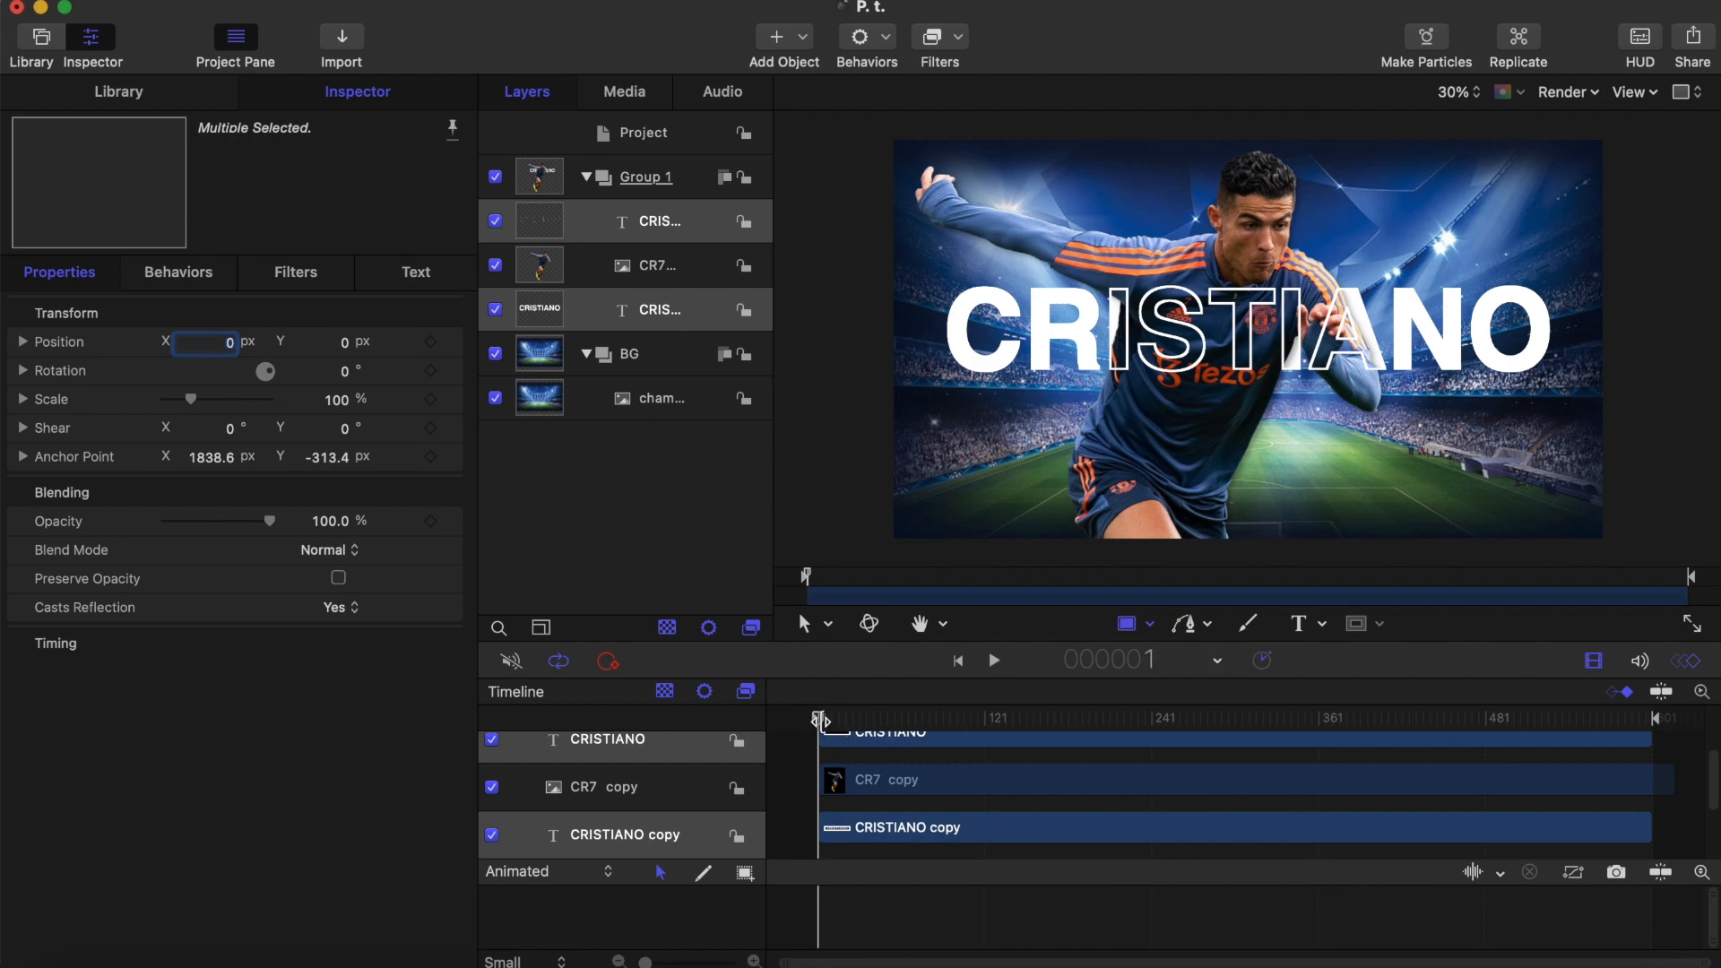
Animate both text layers' position with a keyframe at frame 45 and X set to 3647 px at frame 1
left_click_drag(819, 720, 879, 722)
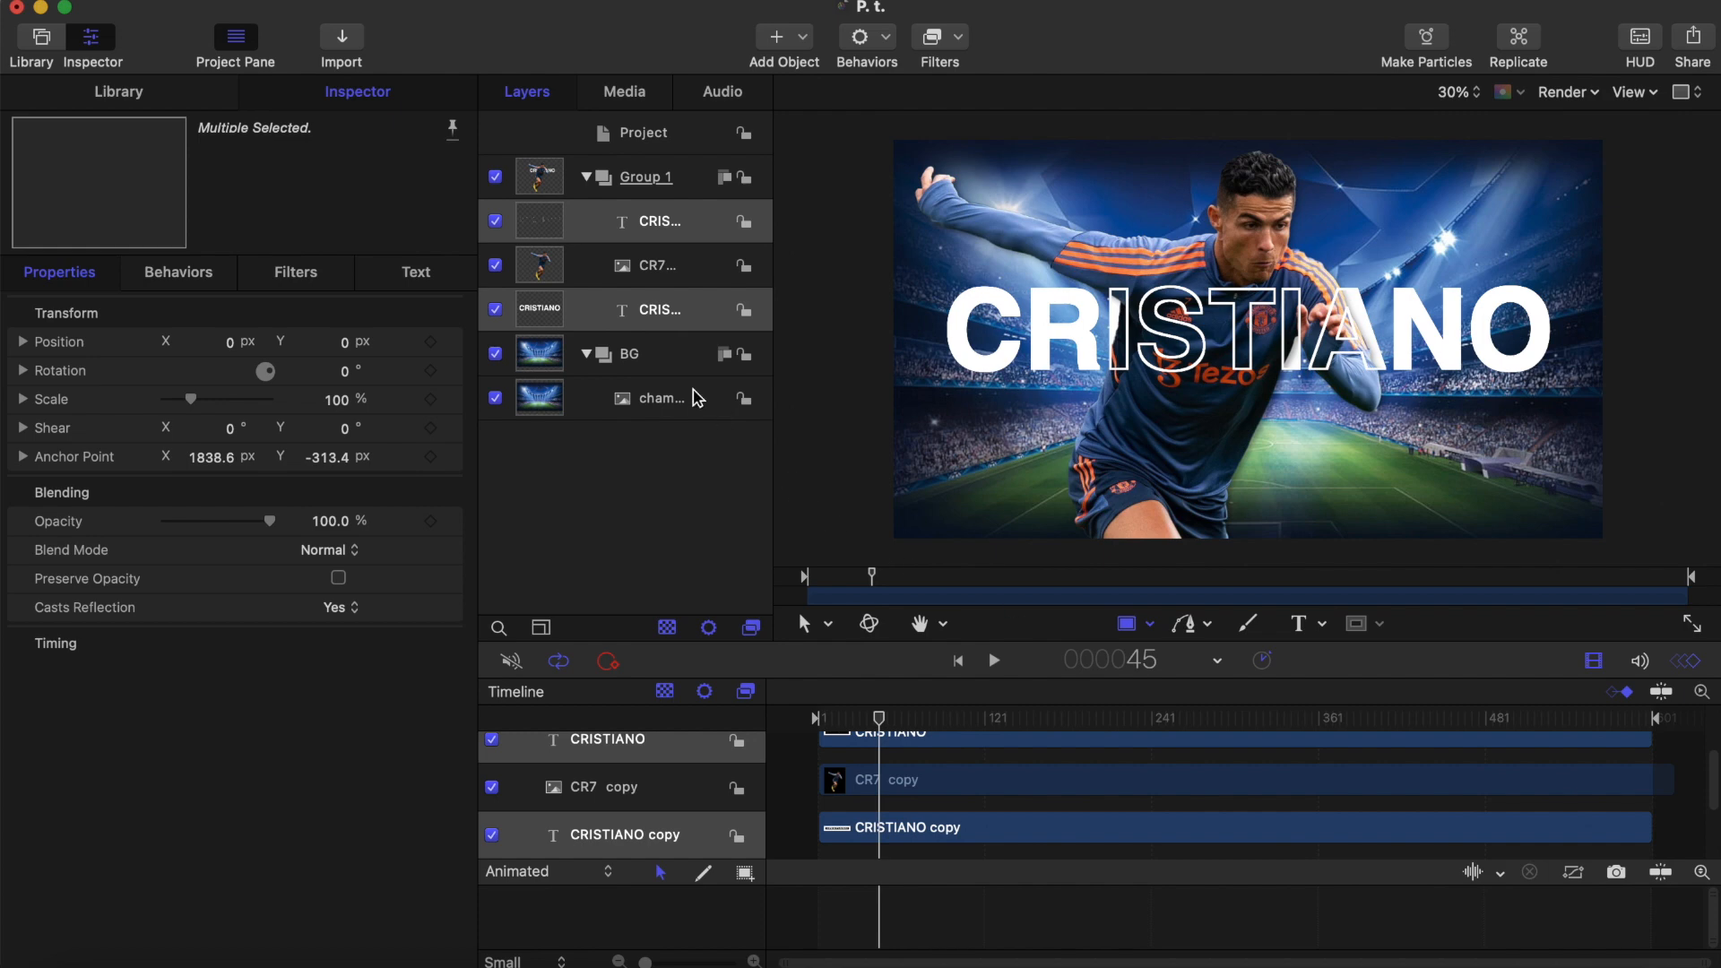
left_click(430, 341)
left_click_drag(879, 729, 750, 716)
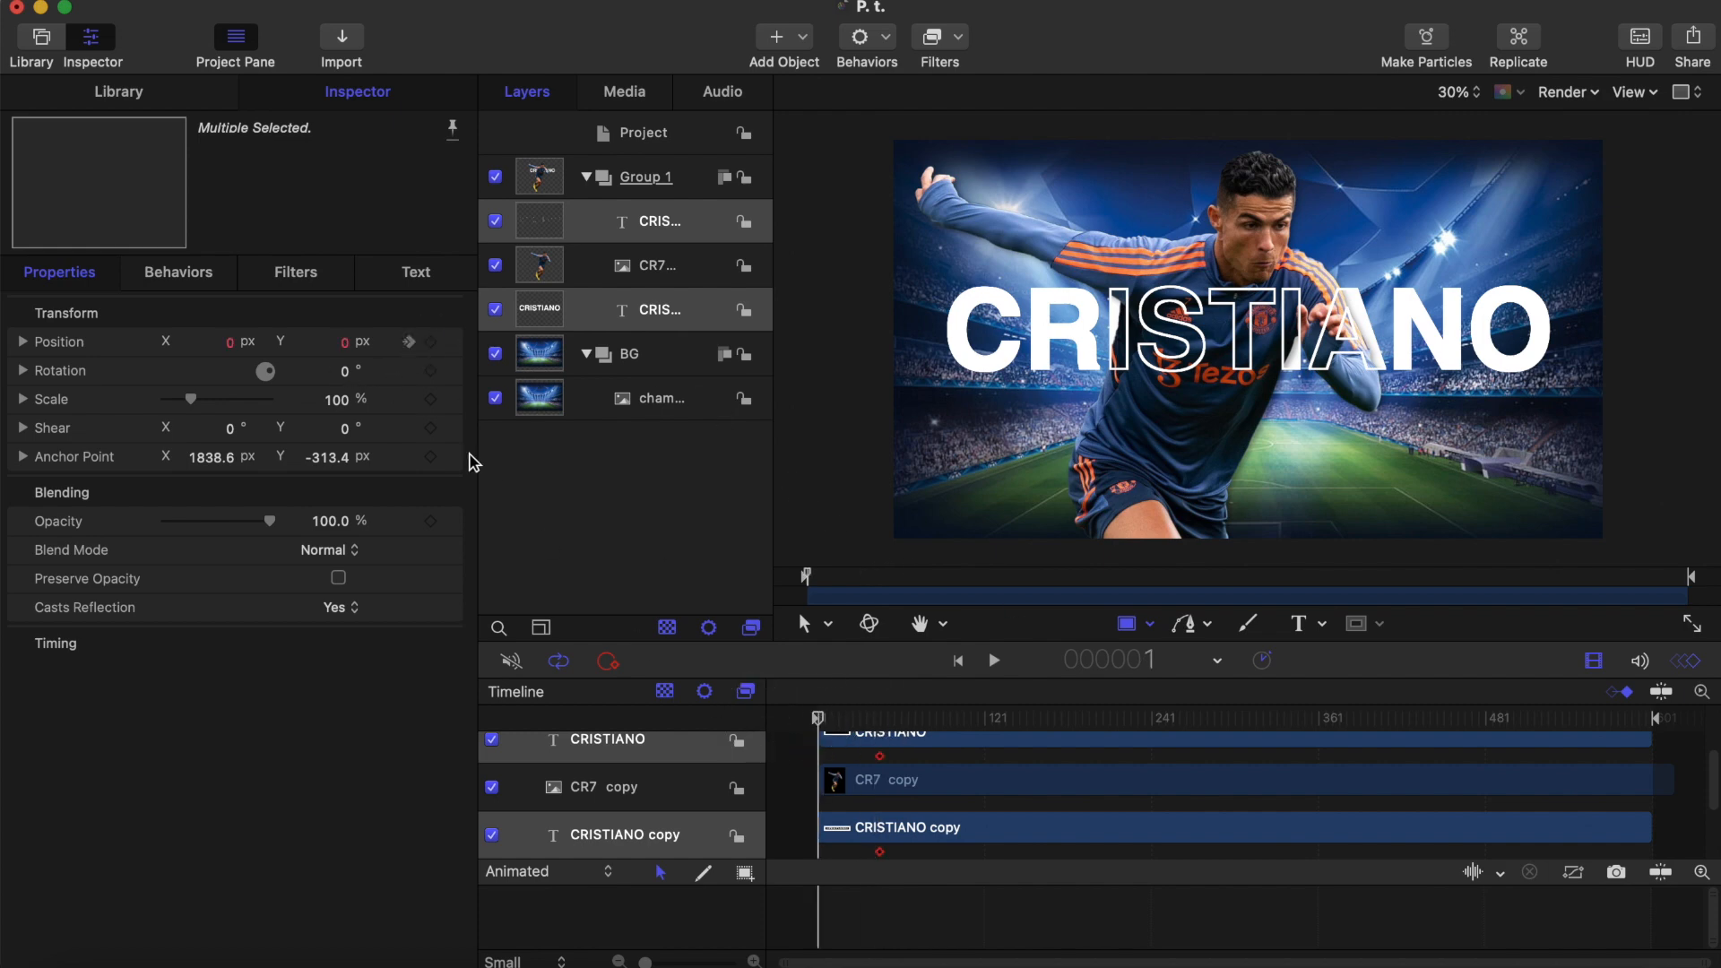
left_click_drag(225, 347, 227, 0)
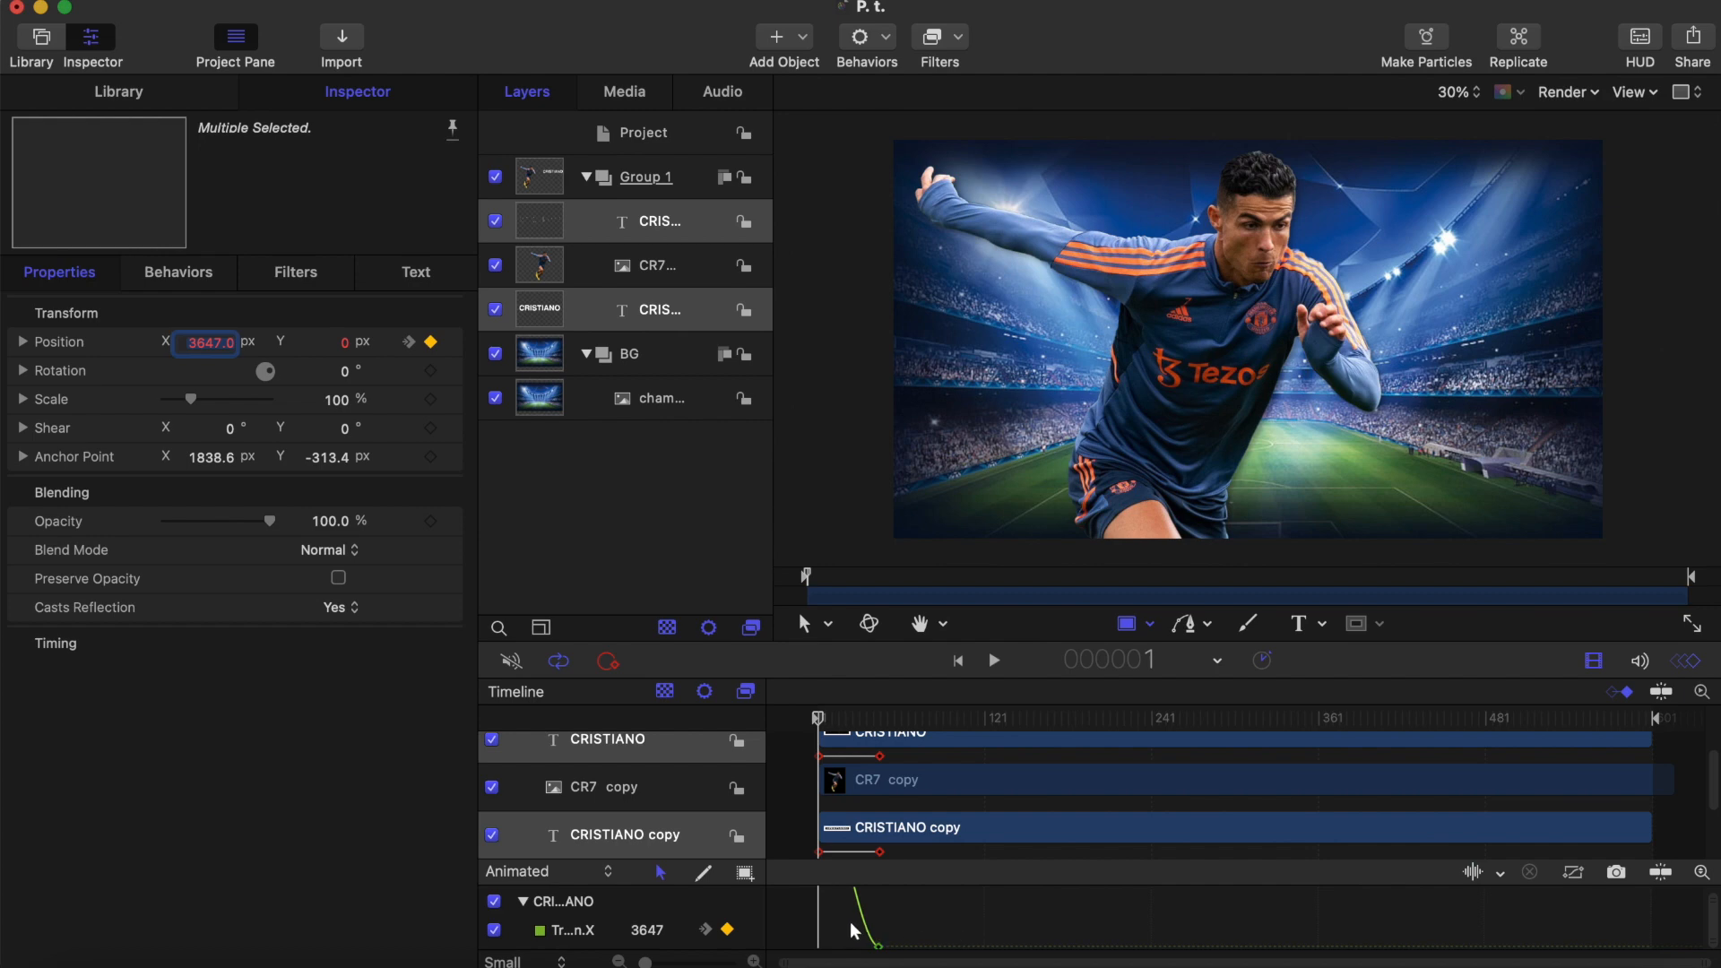
Apply Ease Both interpolation to the CRISTIANO text's X position keyframe at frame 45
left_click_drag(852, 923, 932, 961)
right_click(878, 948)
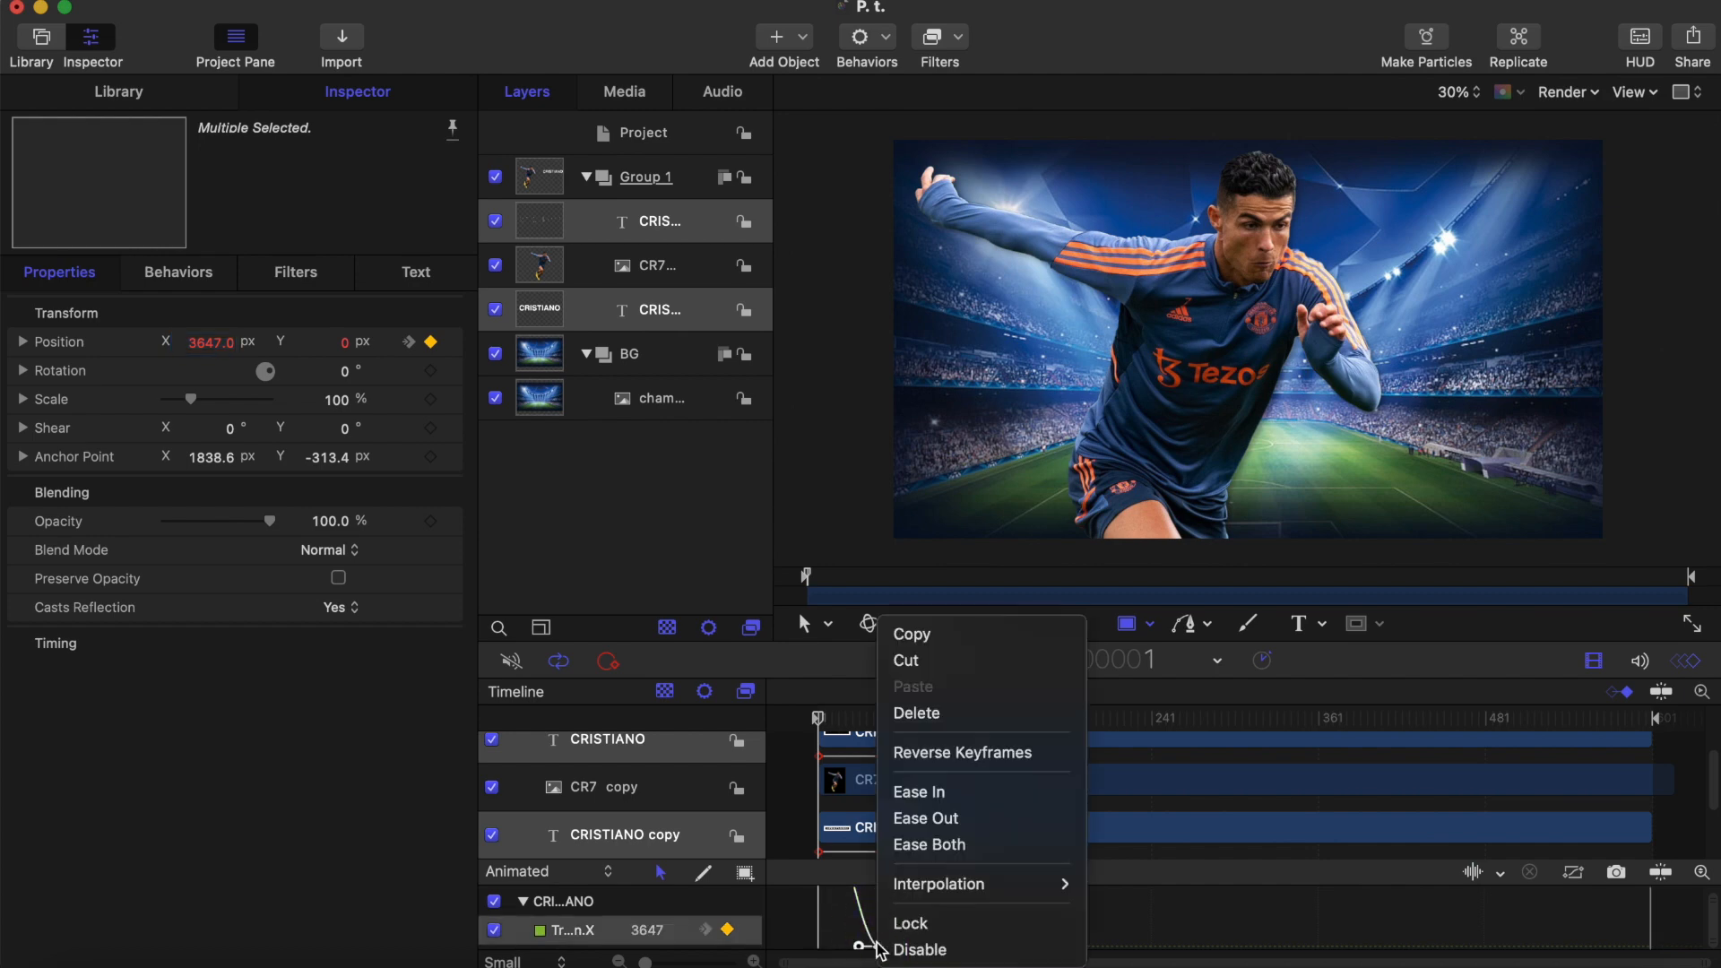
left_click(937, 845)
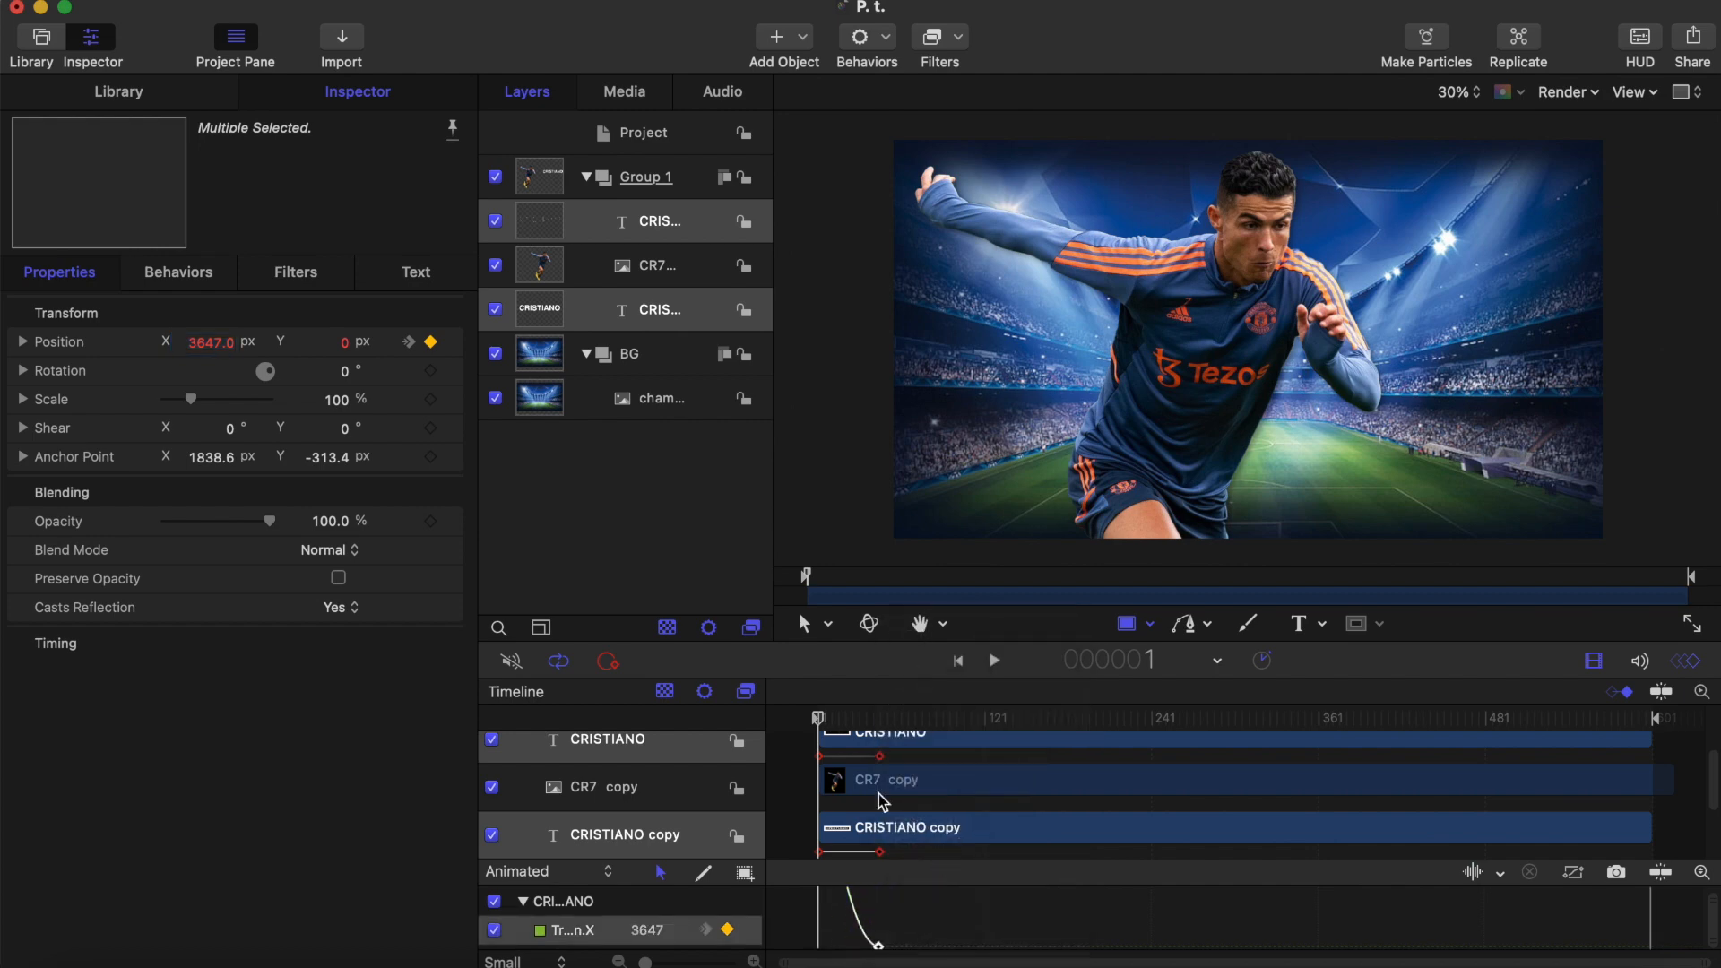
Animate the CR7 picture's position with a keyframe at frame 45 and X set to -3487 px at frame 1
left_click_drag(817, 718, 879, 720)
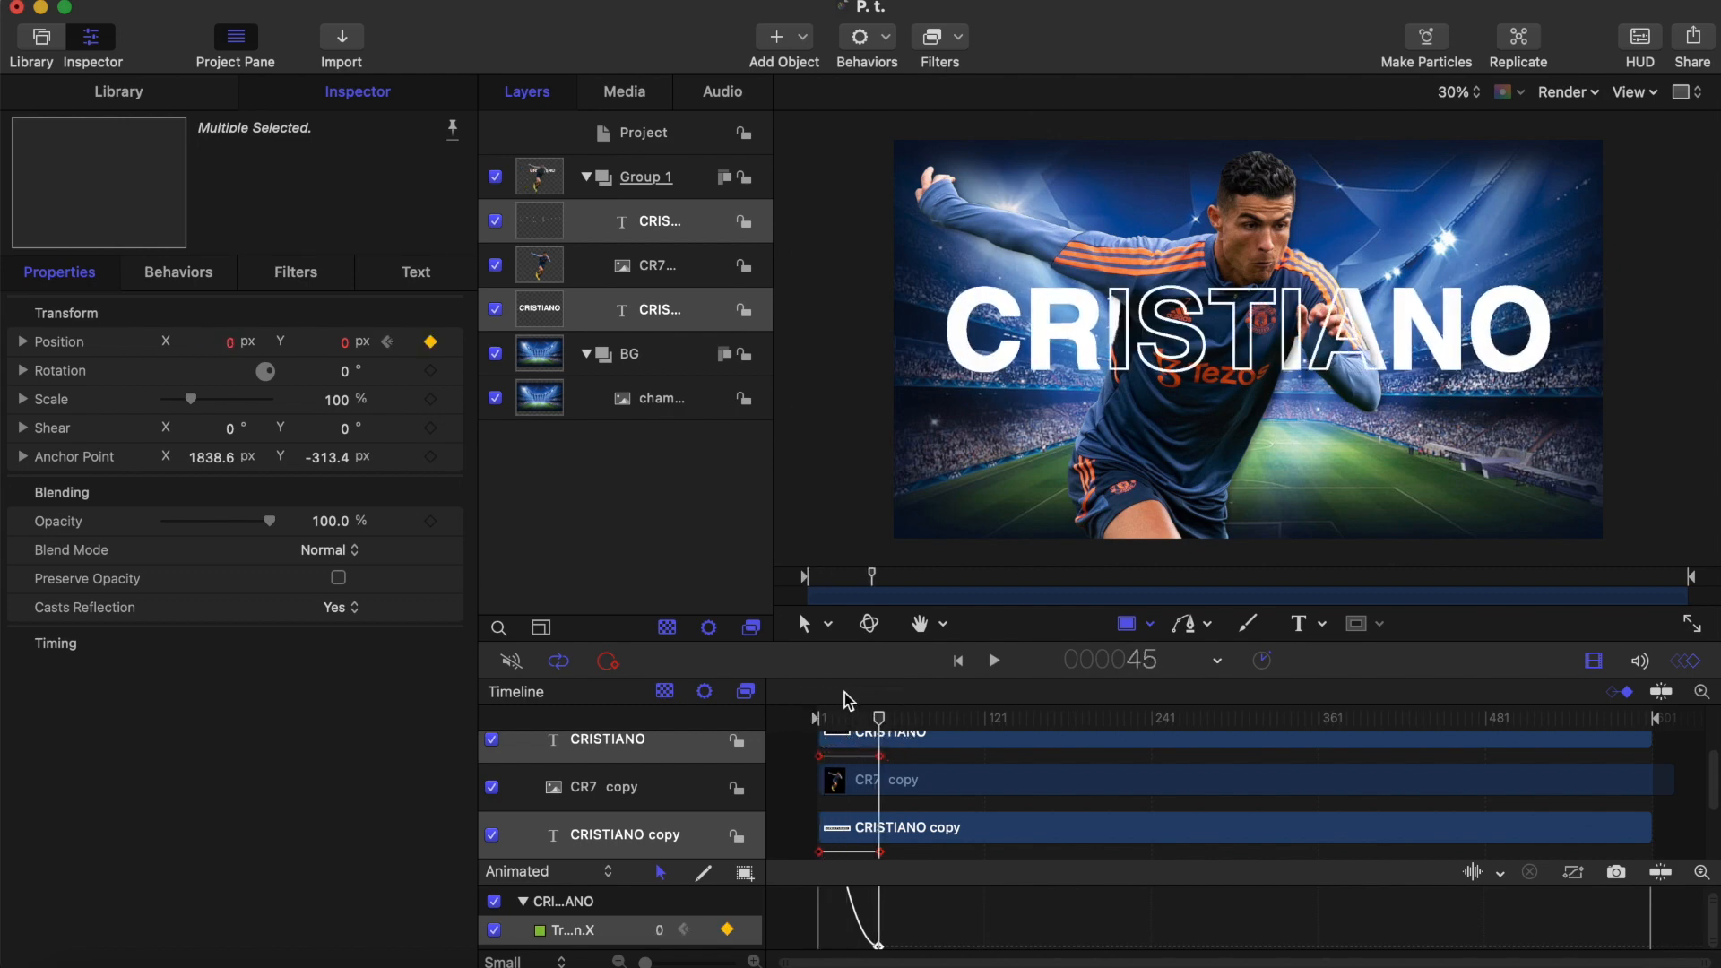
left_click(642, 281)
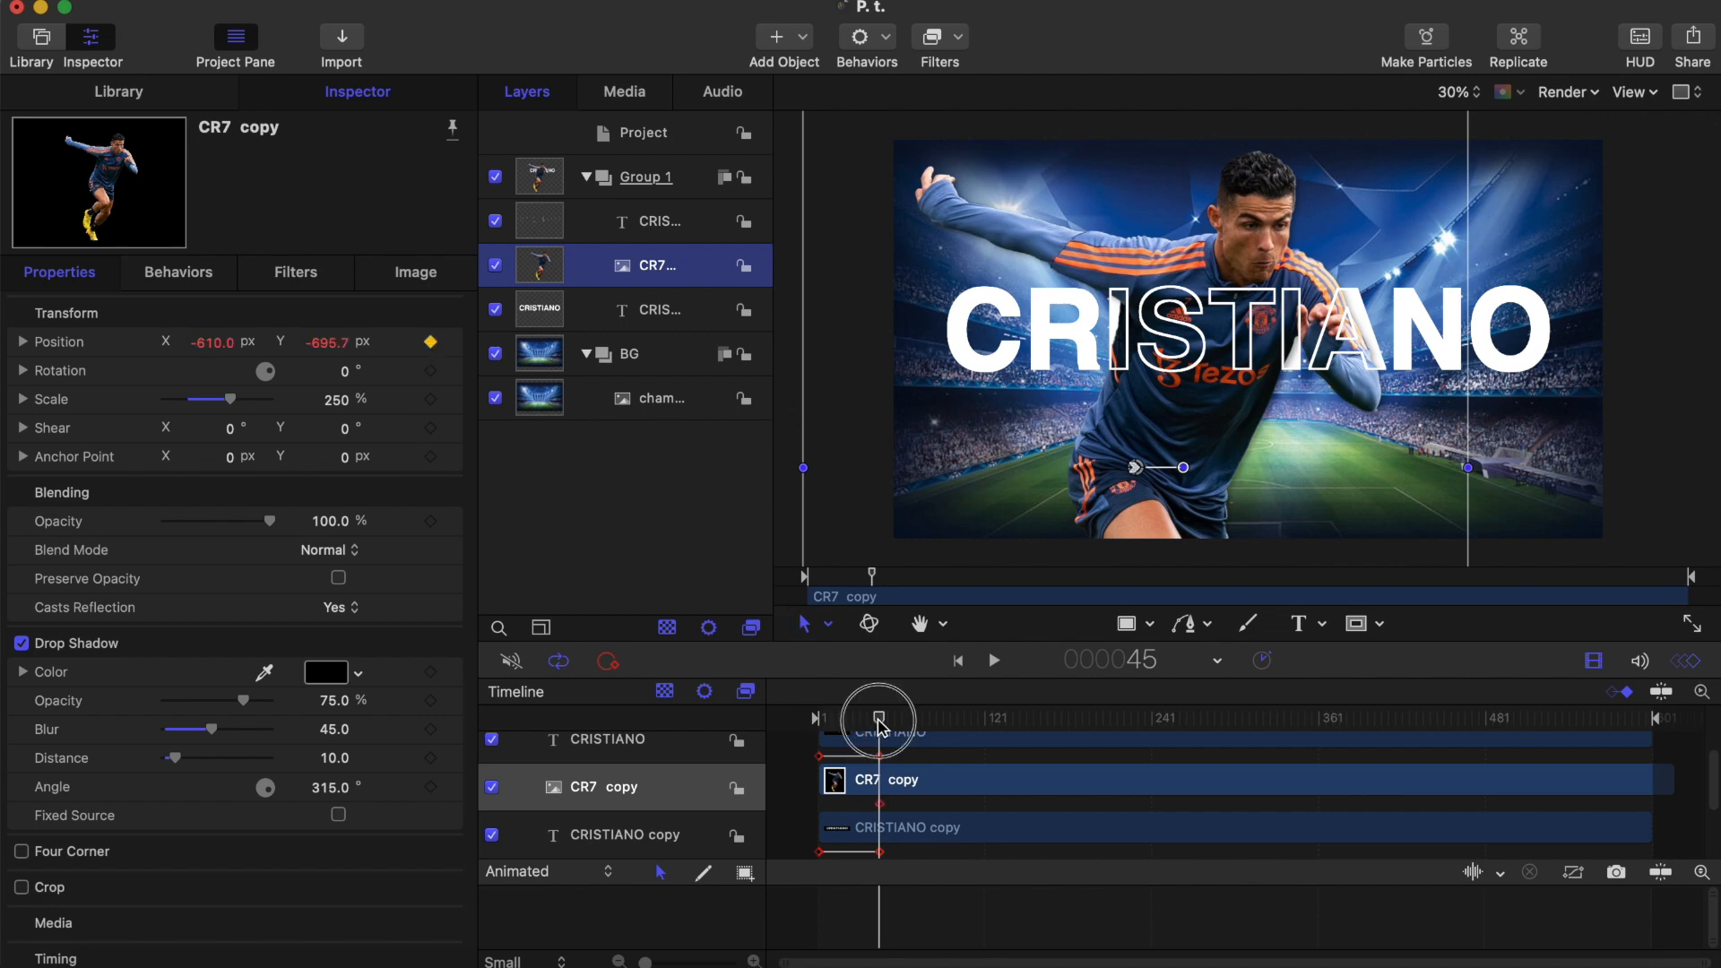
left_click_drag(876, 719, 676, 722)
mouse_move(213, 350)
left_mouse_down()
mouse_move(170, 345)
mouse_move(207, 345)
left_mouse_up()
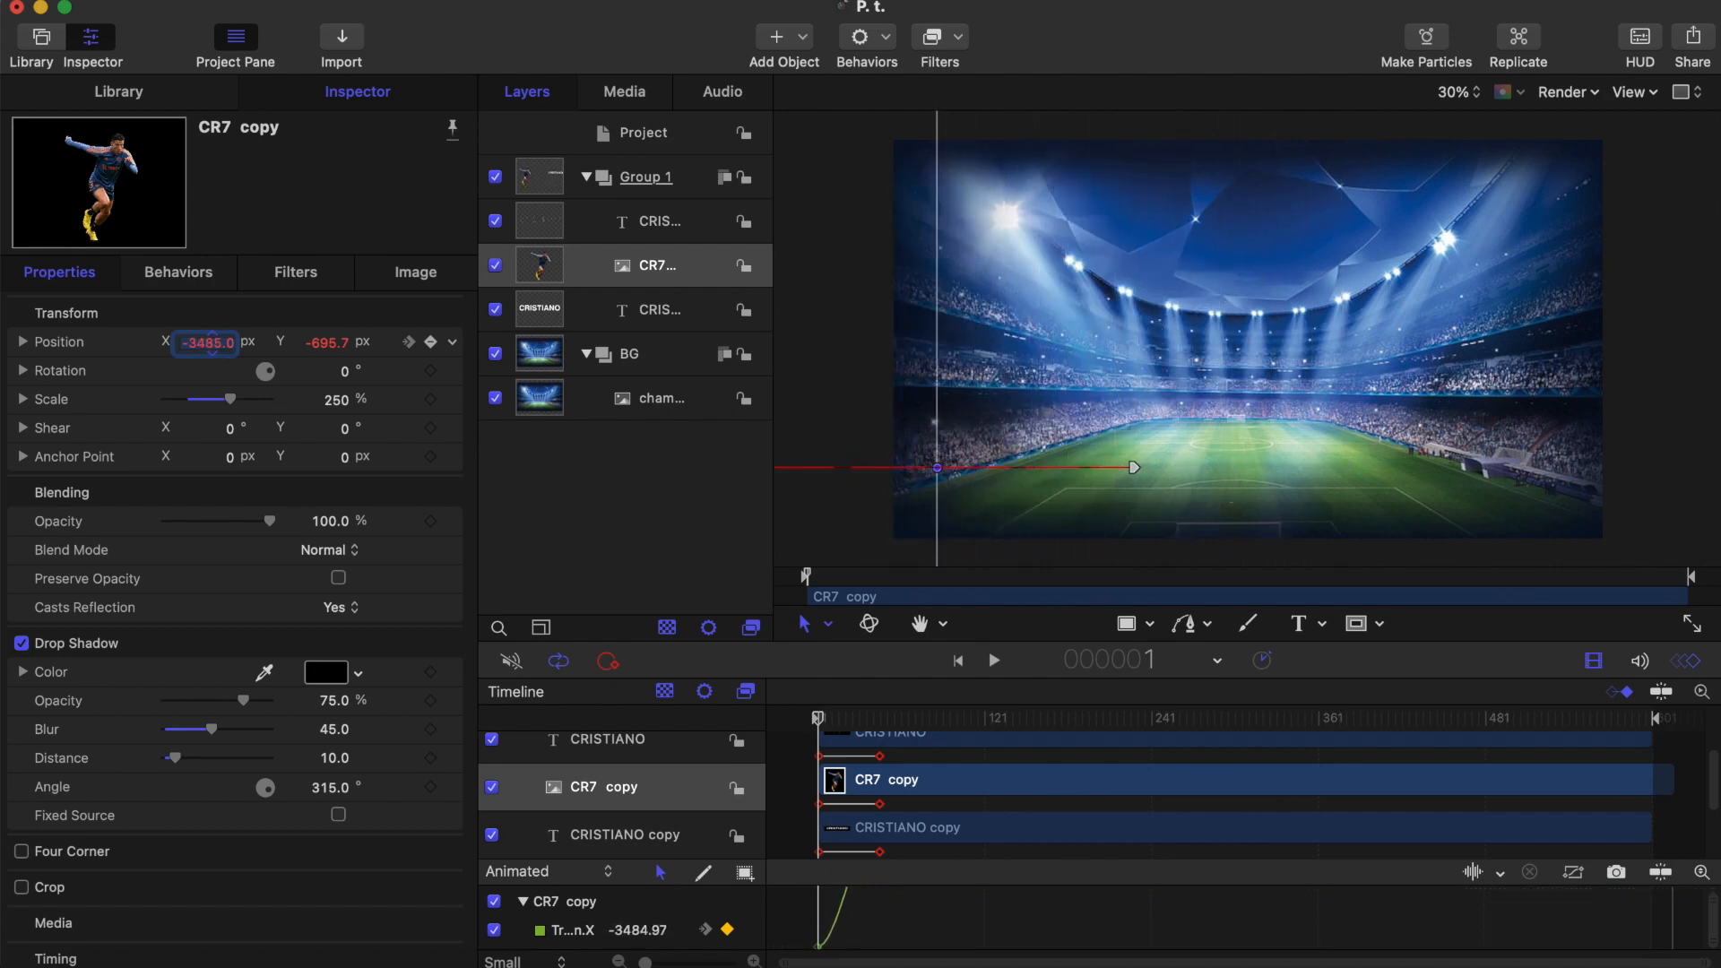
Apply Ease Both interpolation to the CR7 picture's X position keyframe at frame 45
scroll(866, 910, "up", 5)
left_click(877, 905)
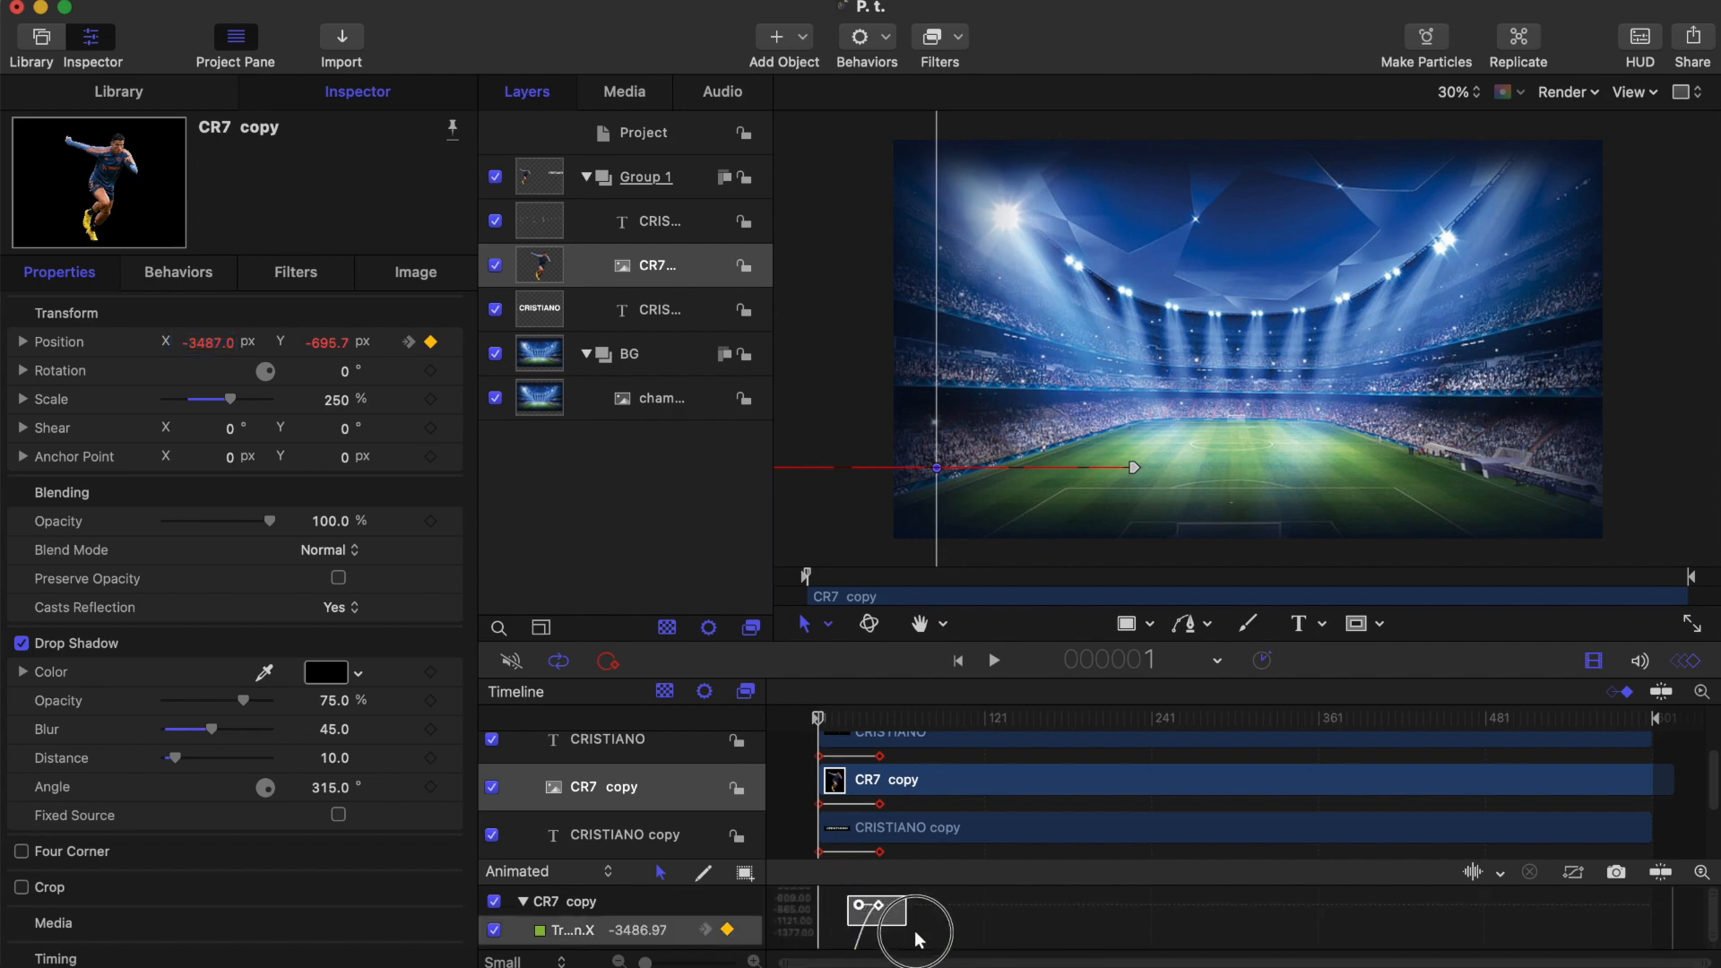
right_click(882, 913)
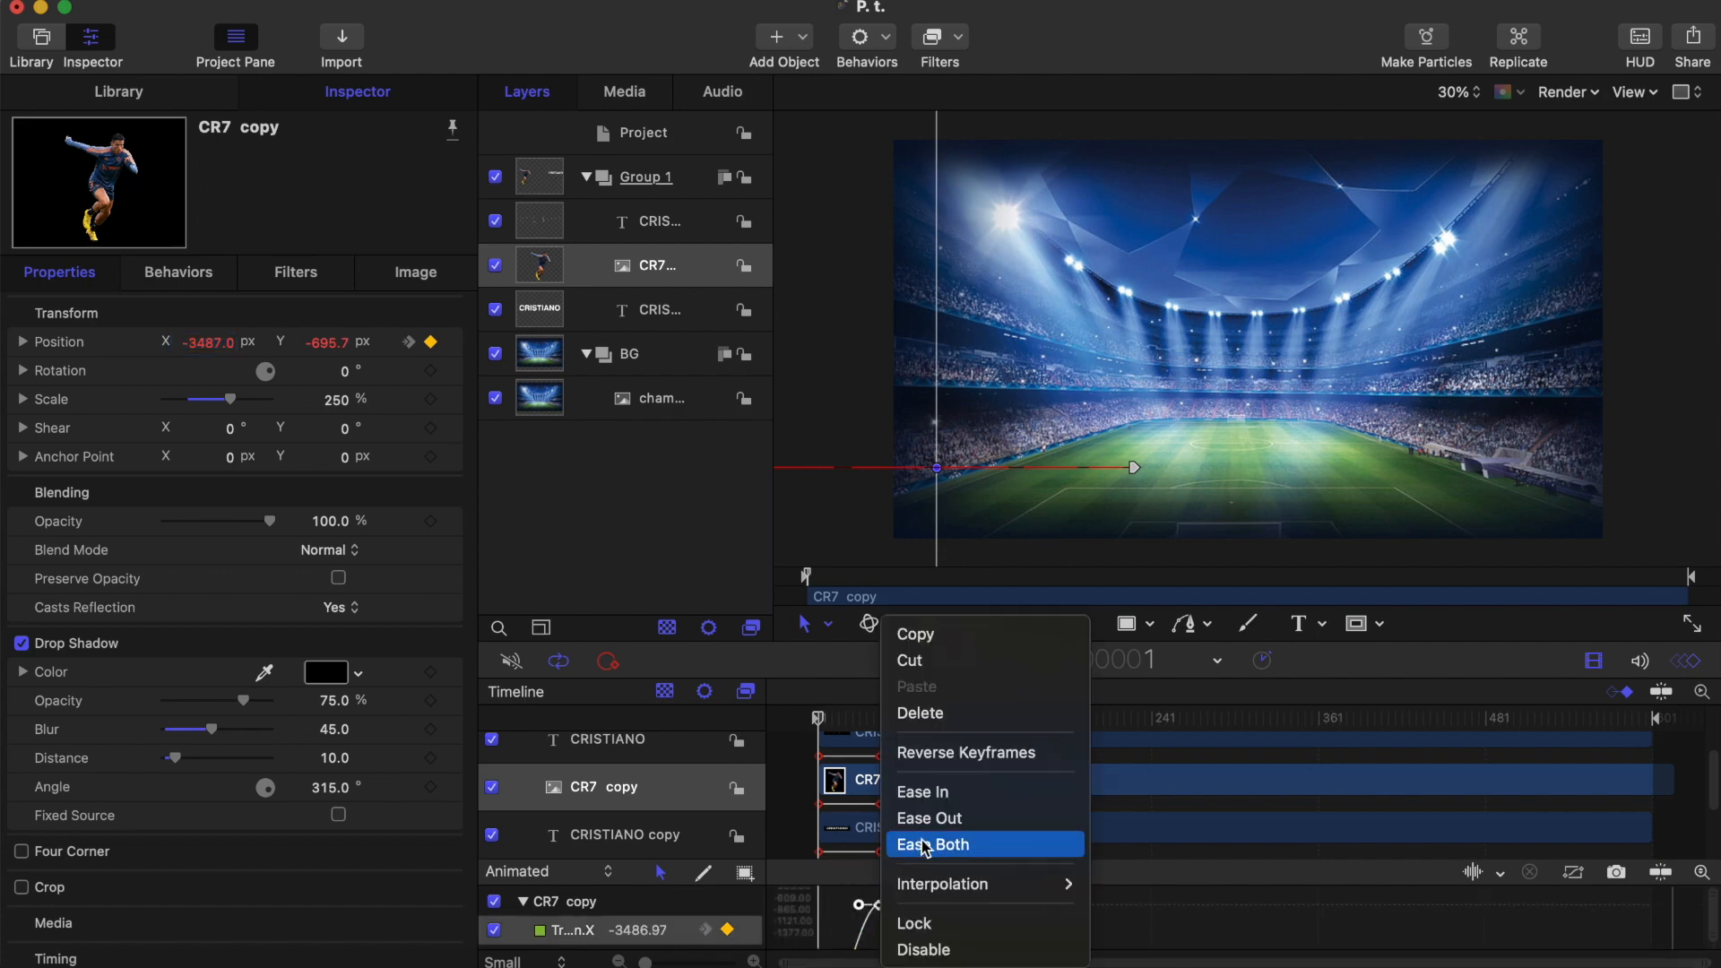
left_click(908, 738)
Play the slide-in animation from the start to check how the picture and title move together
left_click(1127, 629)
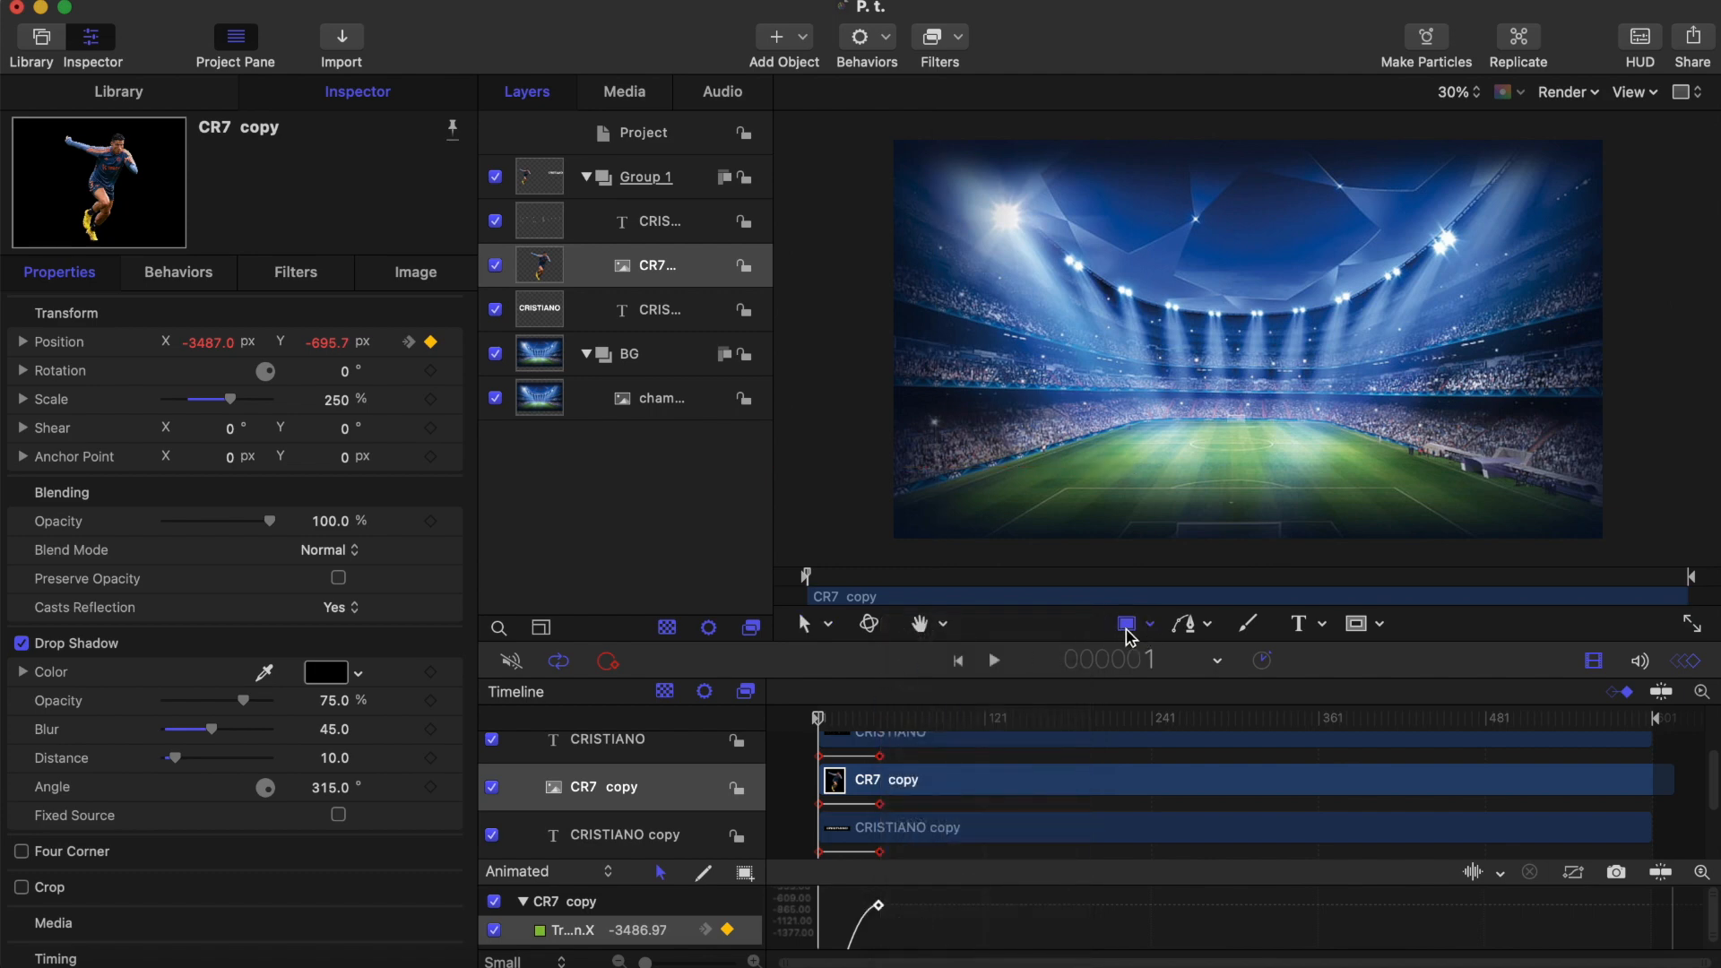
left_click(819, 716)
key("space")
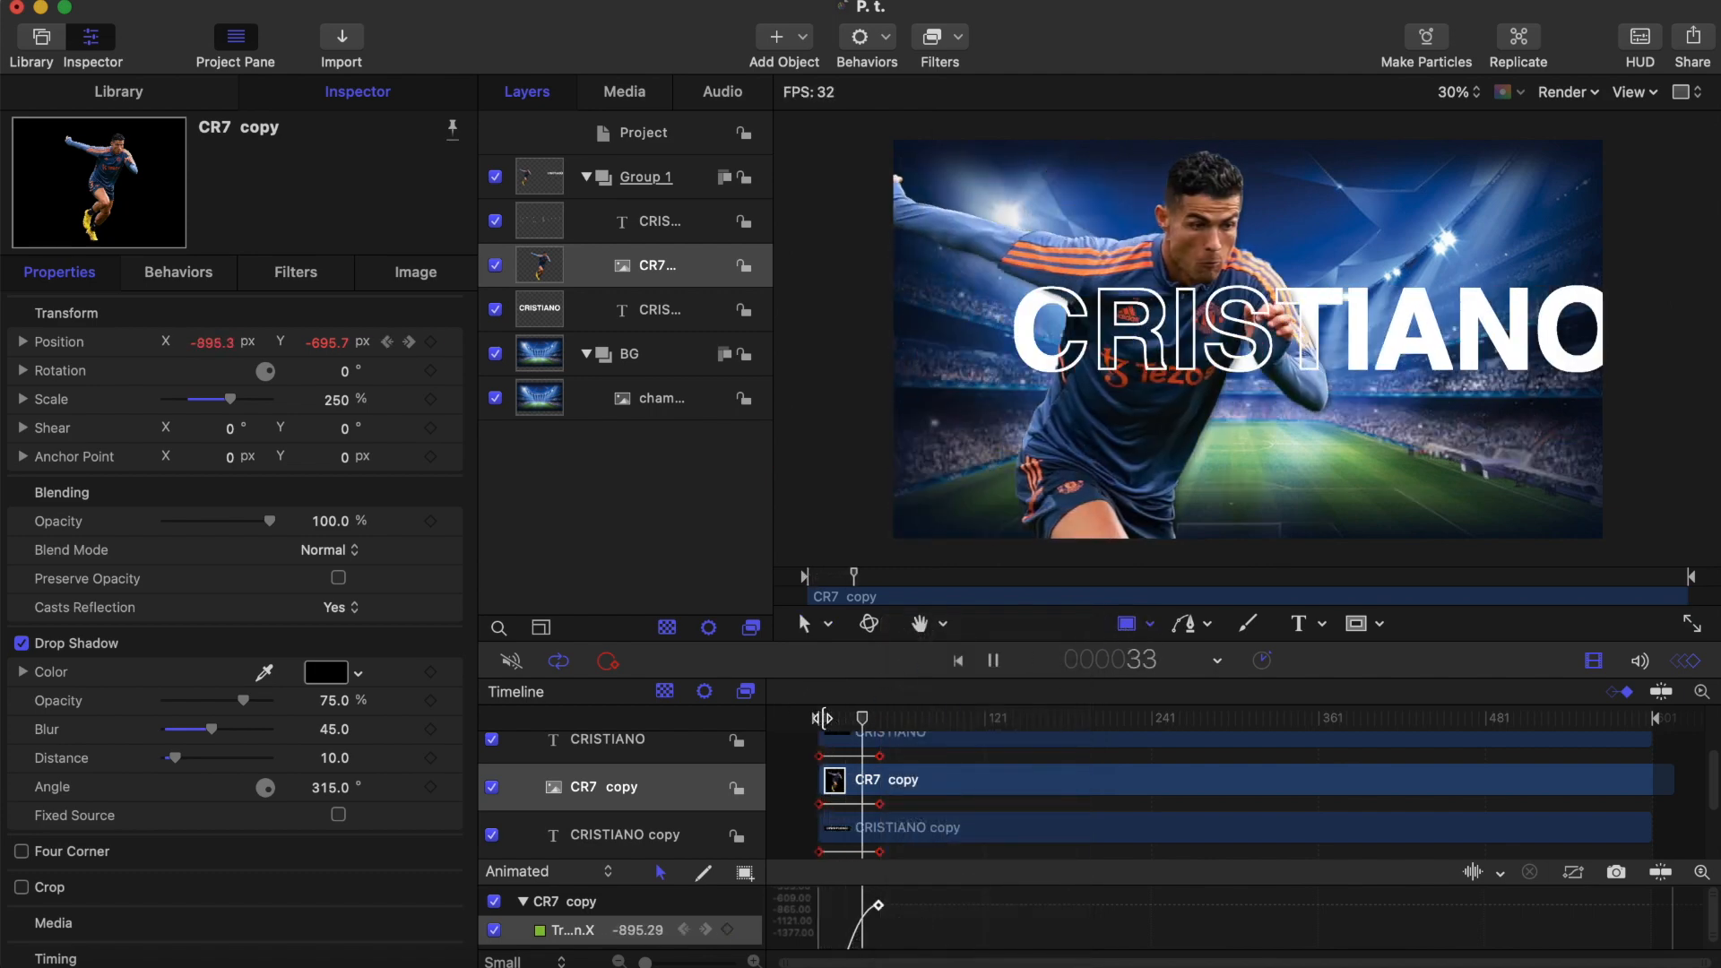
left_click(846, 718)
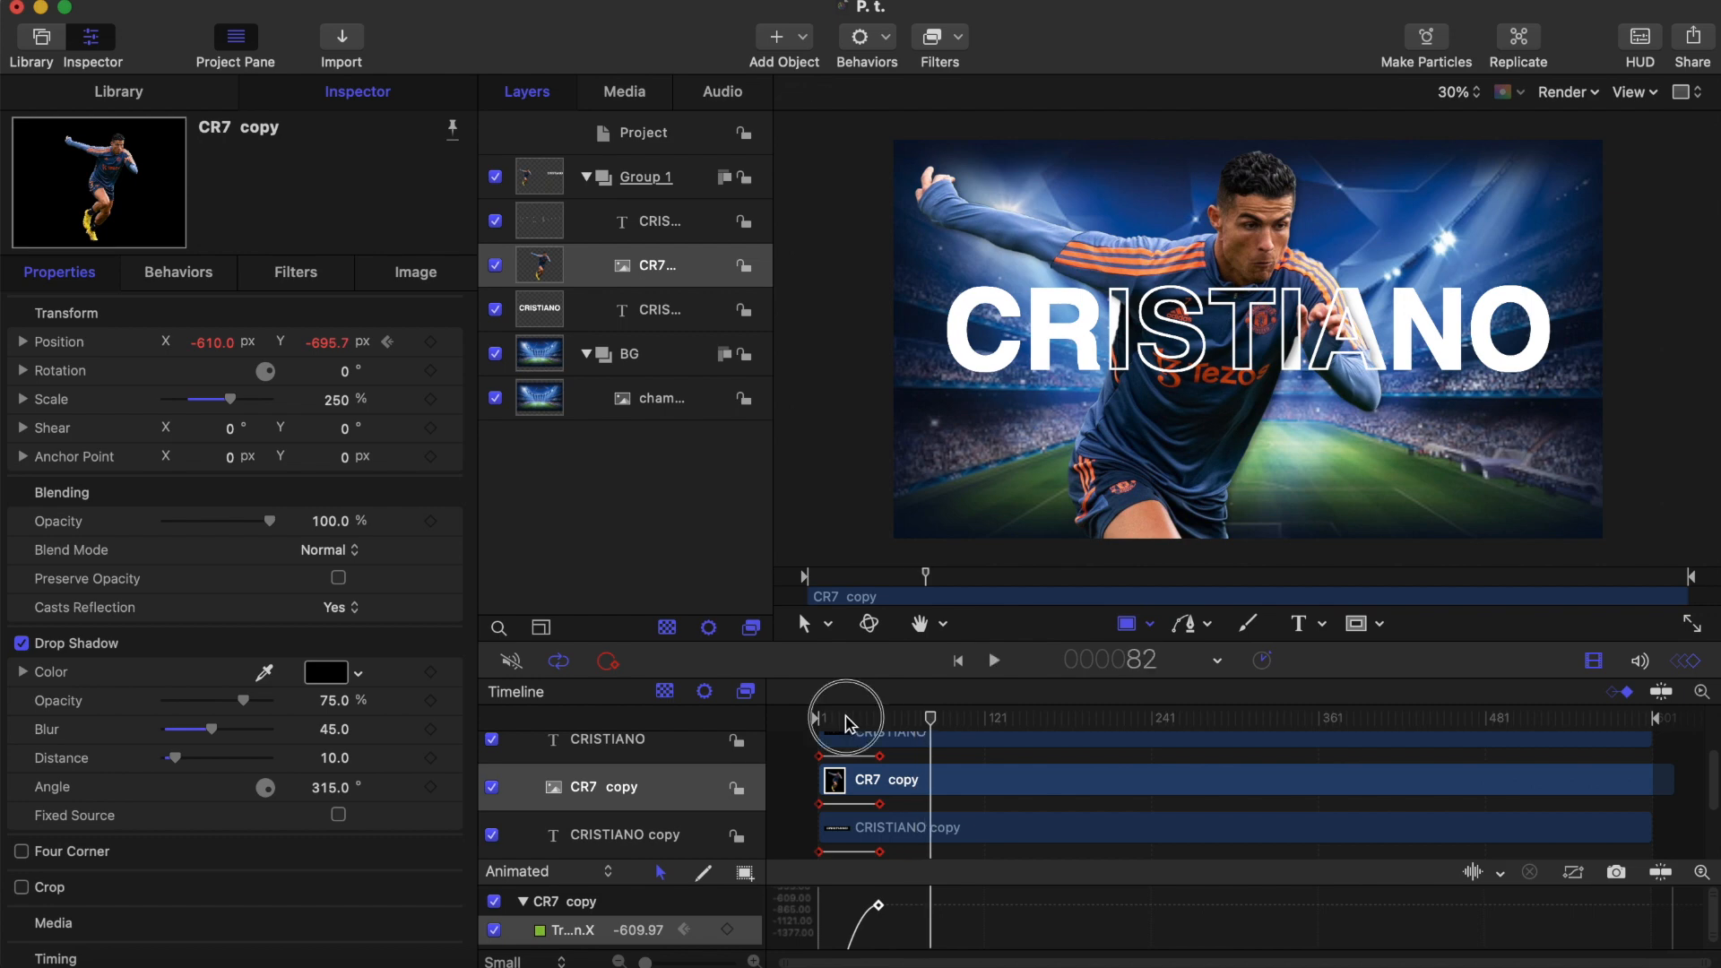
key("space")
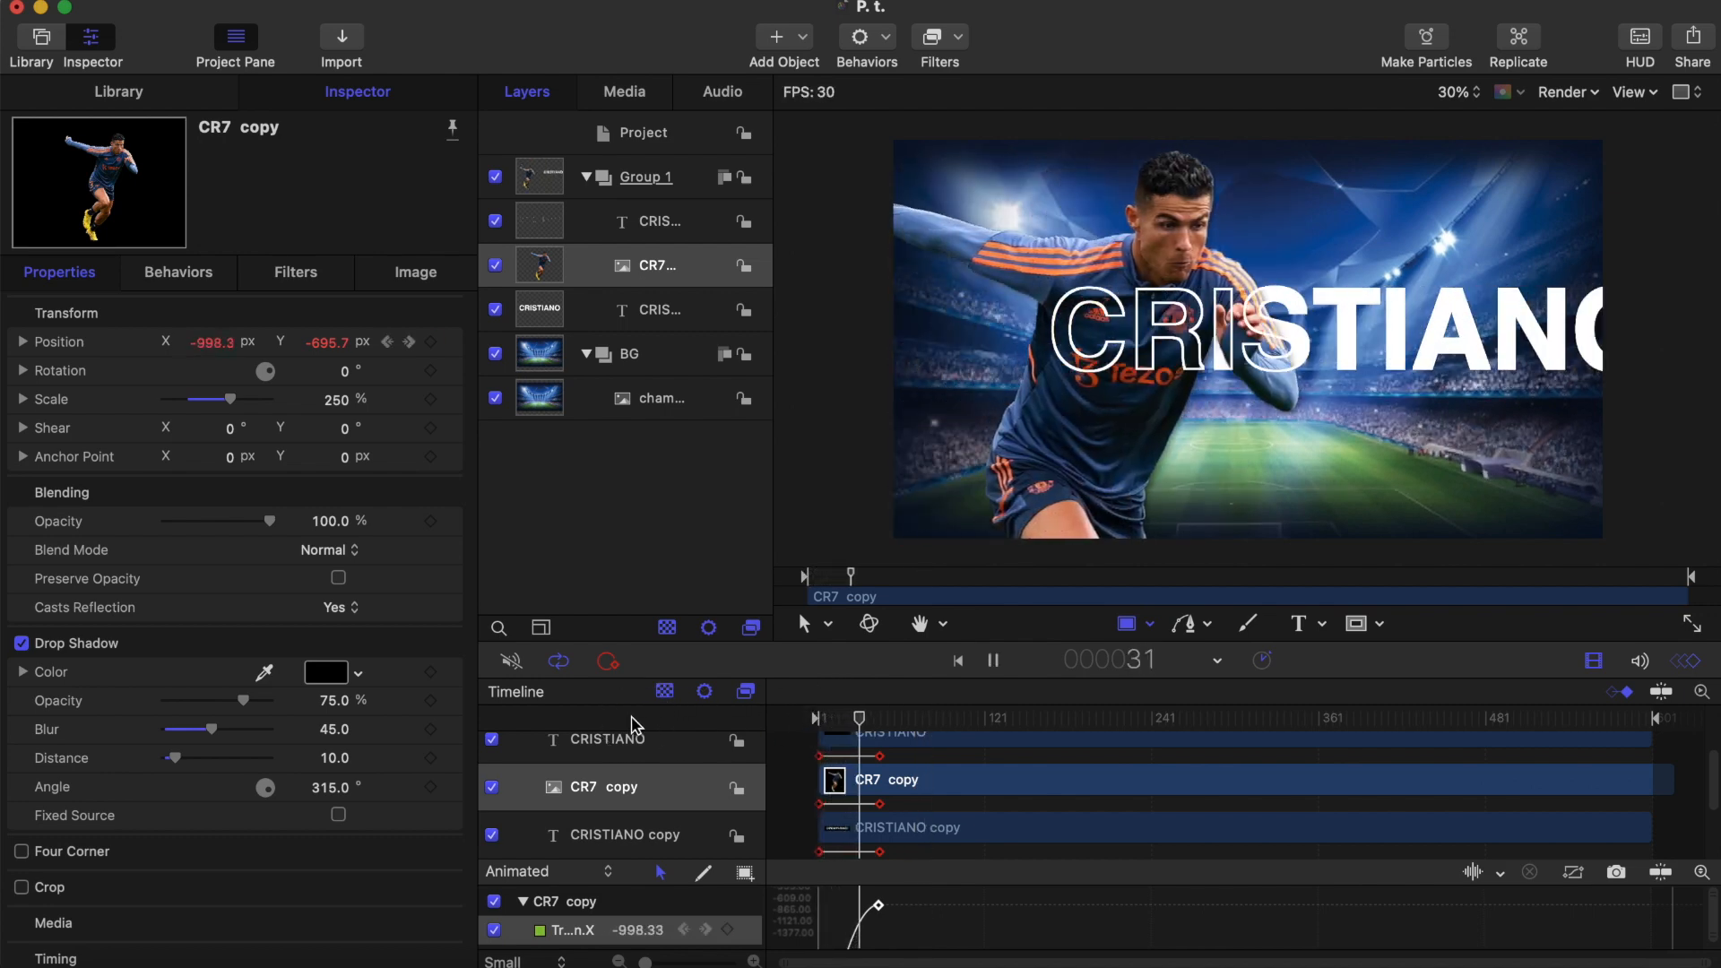
key("space")
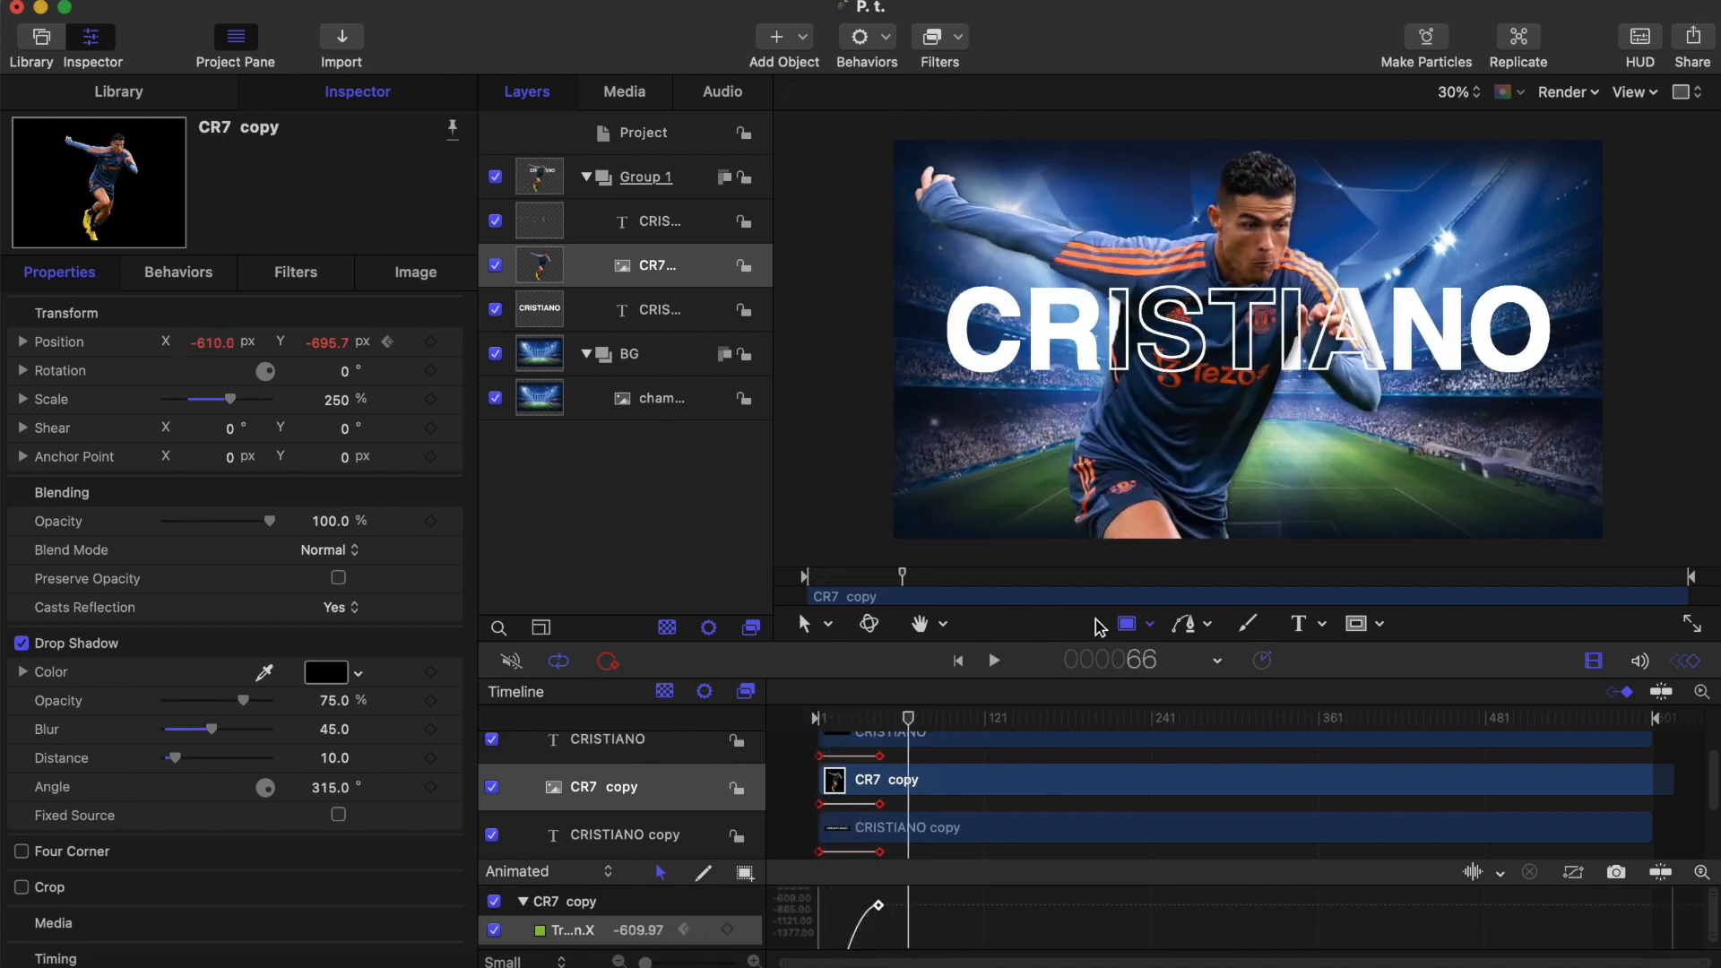
left_click(1126, 626)
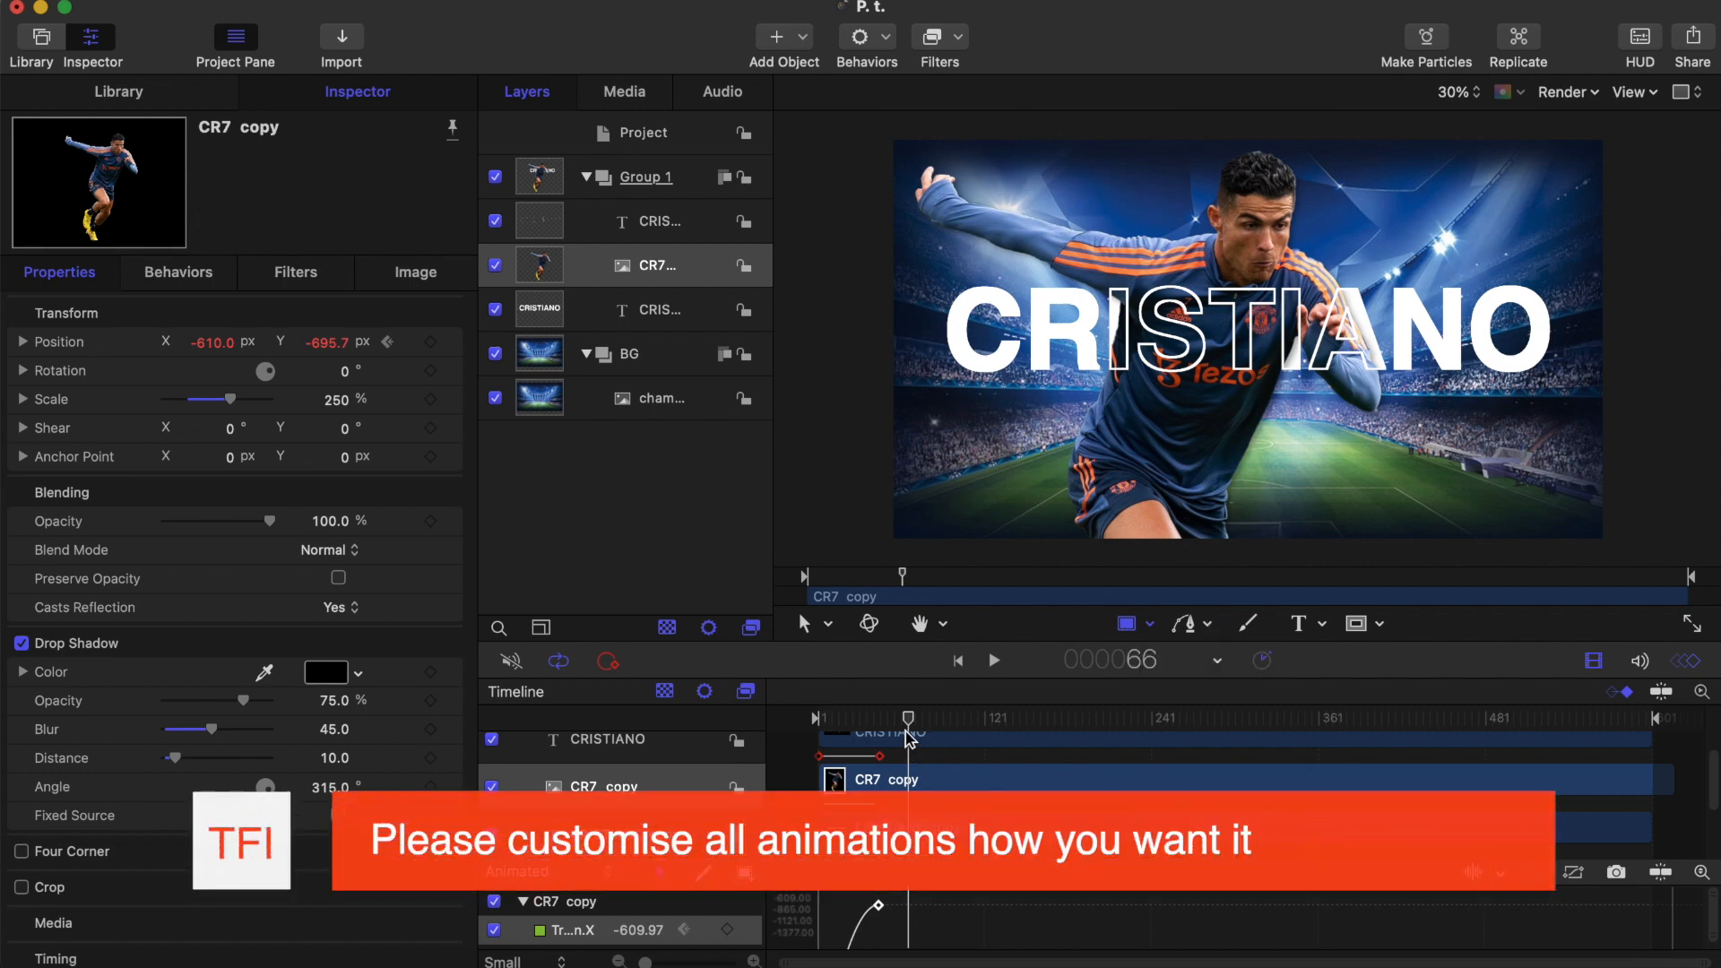
Move the playhead to frame 30 and duplicate the CR7 picture layer
left_click_drag(908, 720, 859, 726)
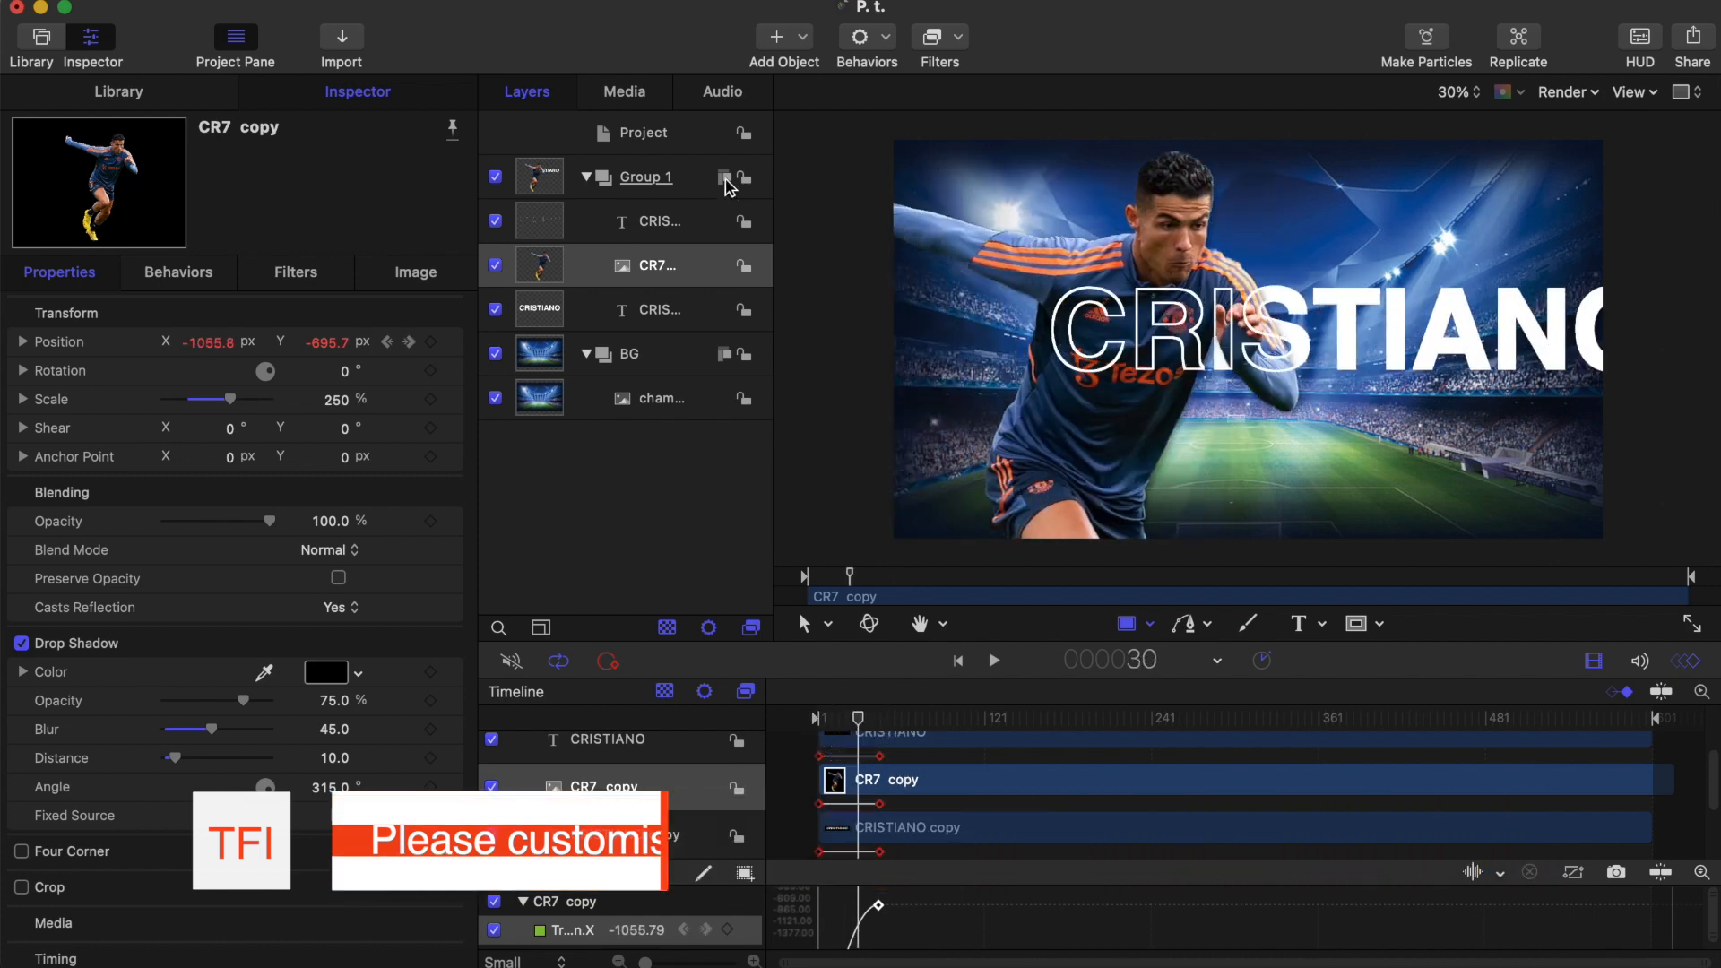
left_click(660, 268)
right_click(659, 274)
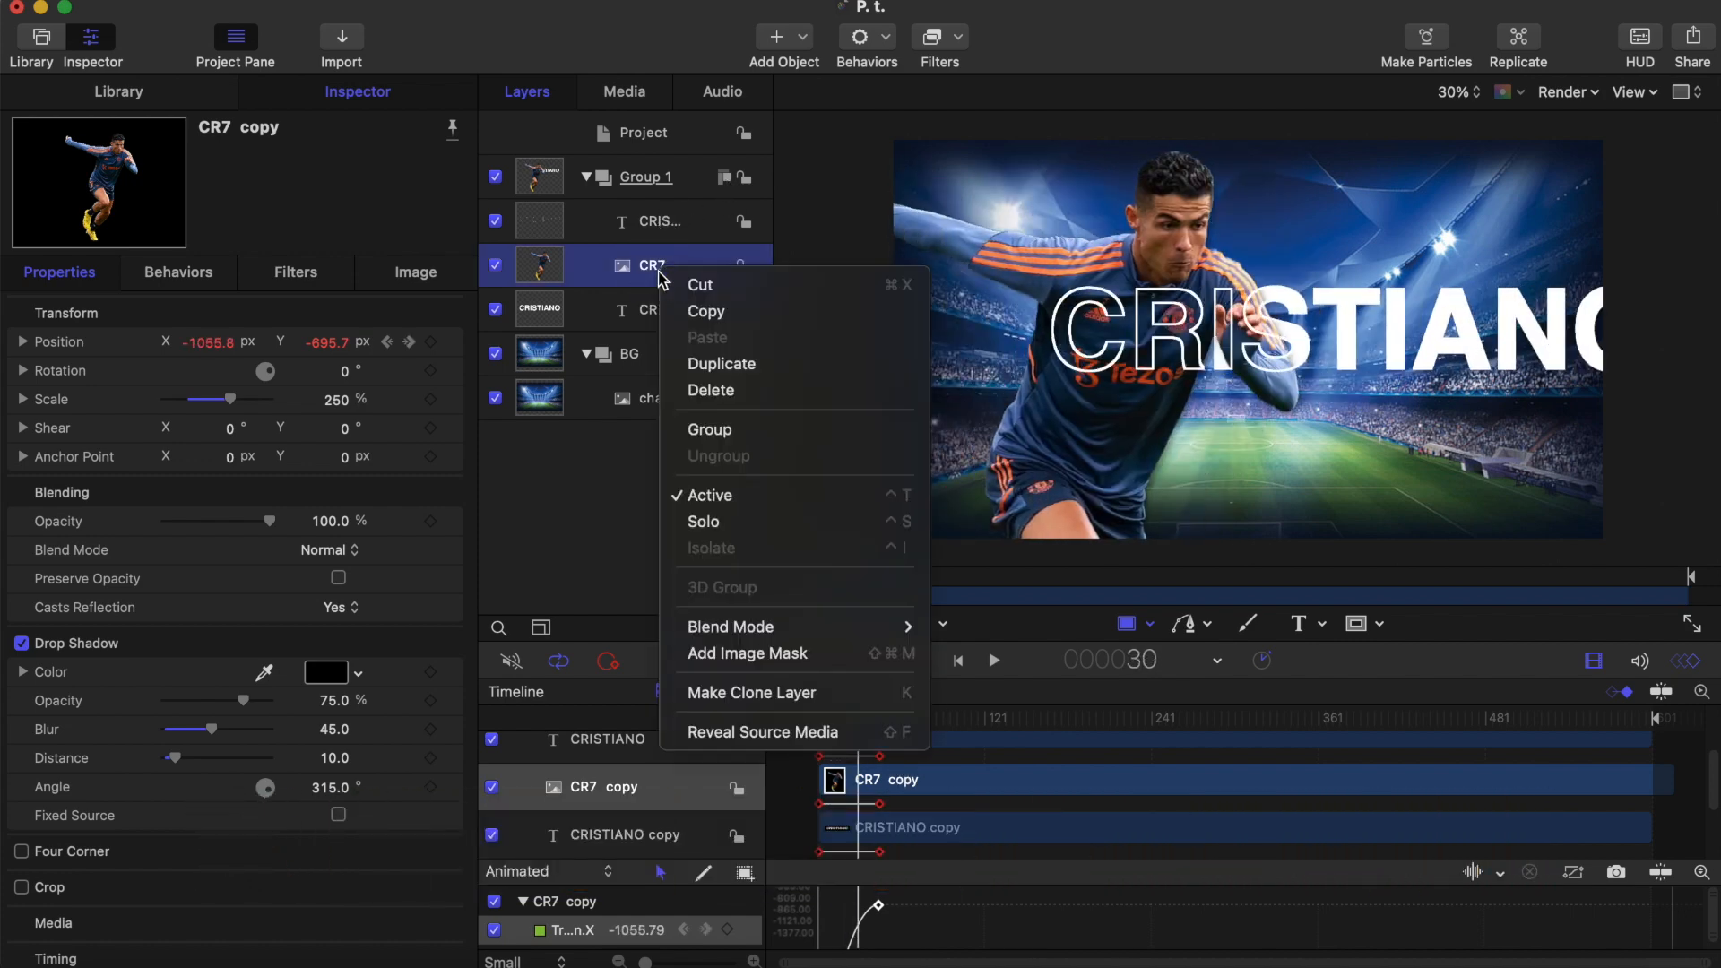
left_click(716, 361)
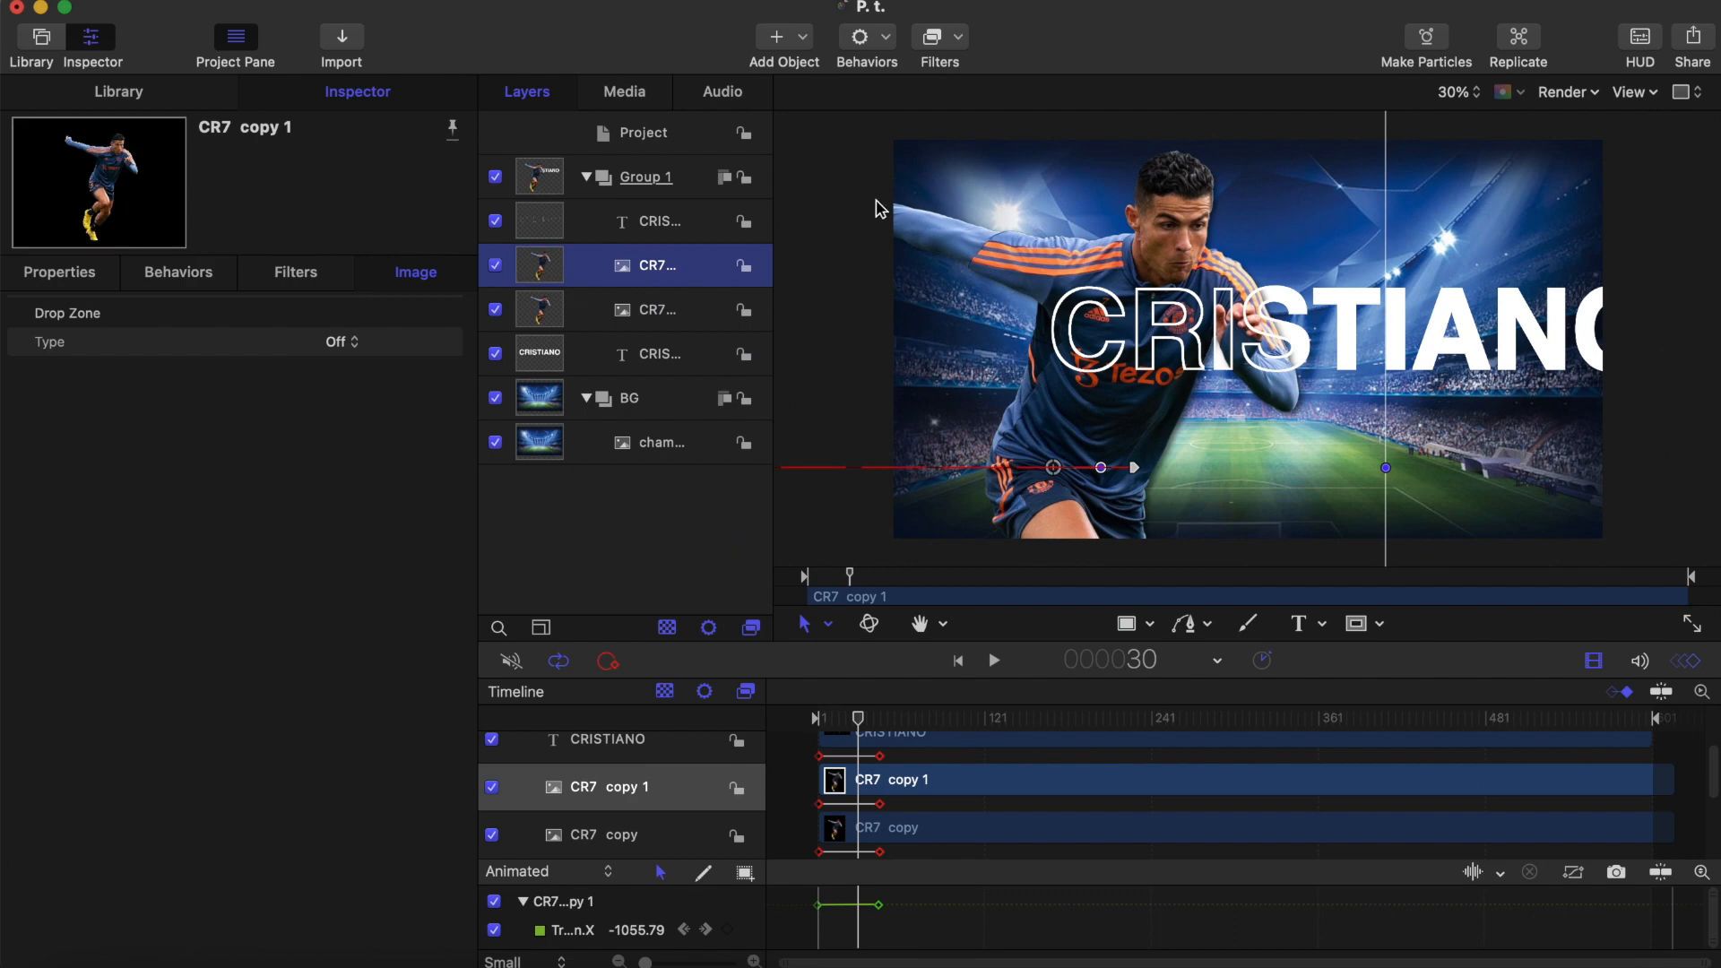
Add a Stroke border filter to the lower CR7 picture layer and set its color to Snow
left_click(655, 324)
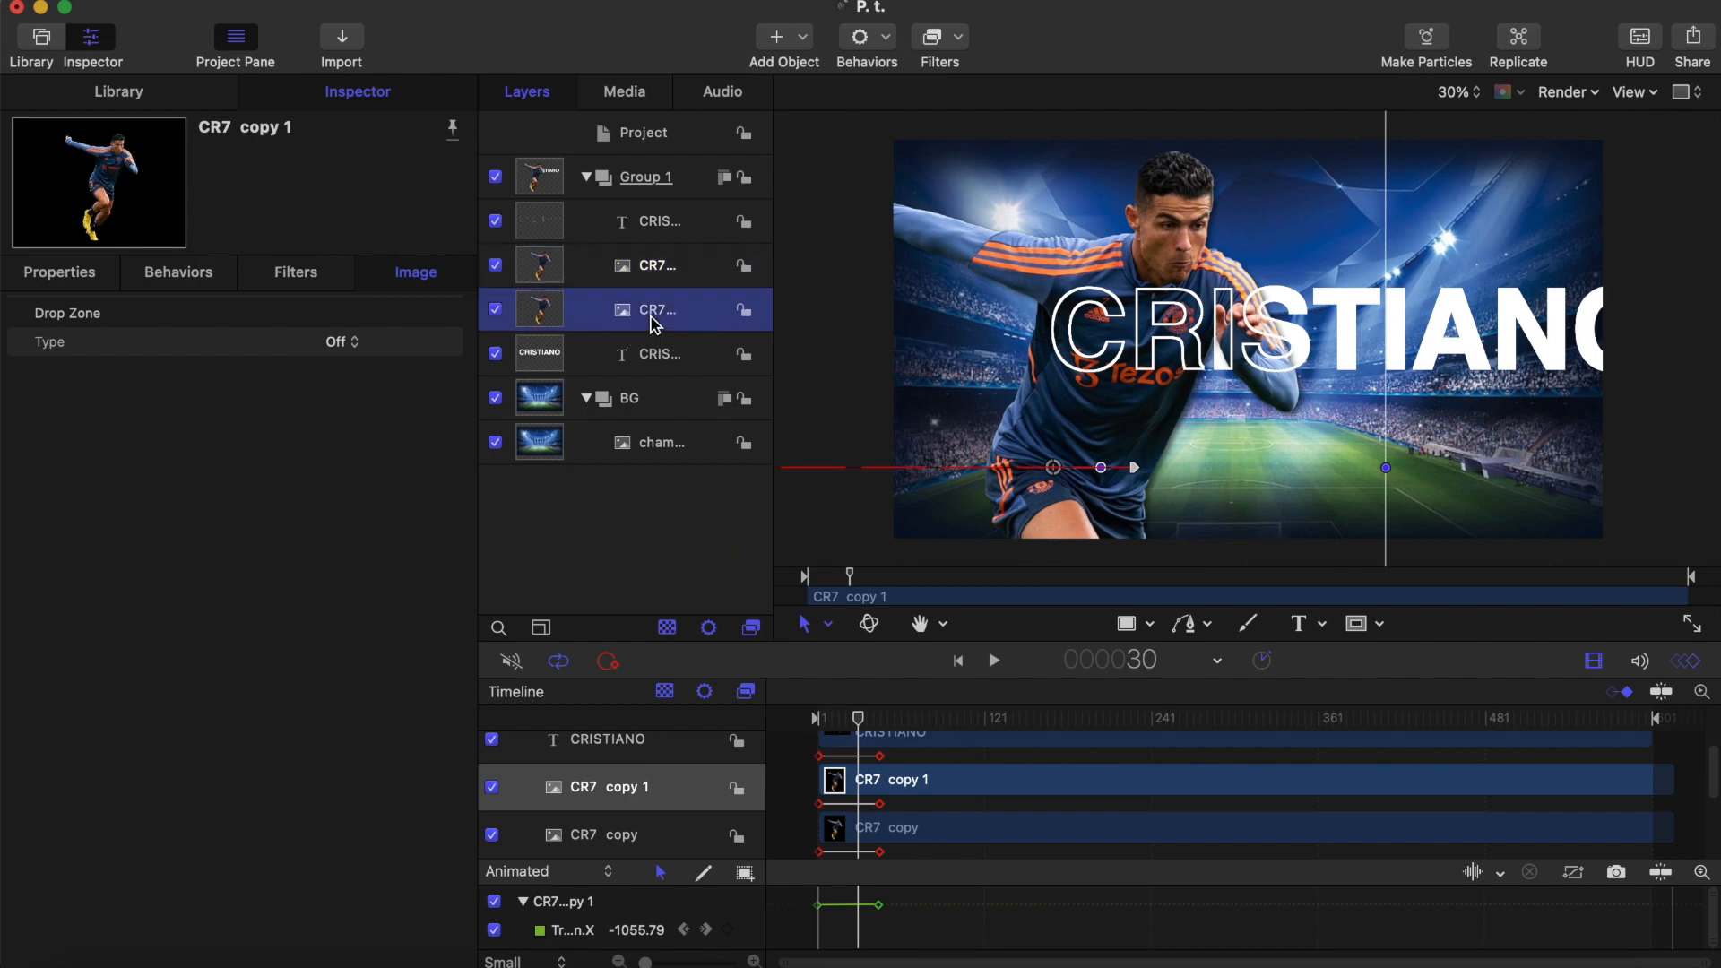
left_click(969, 40)
mouse_move(952, 129)
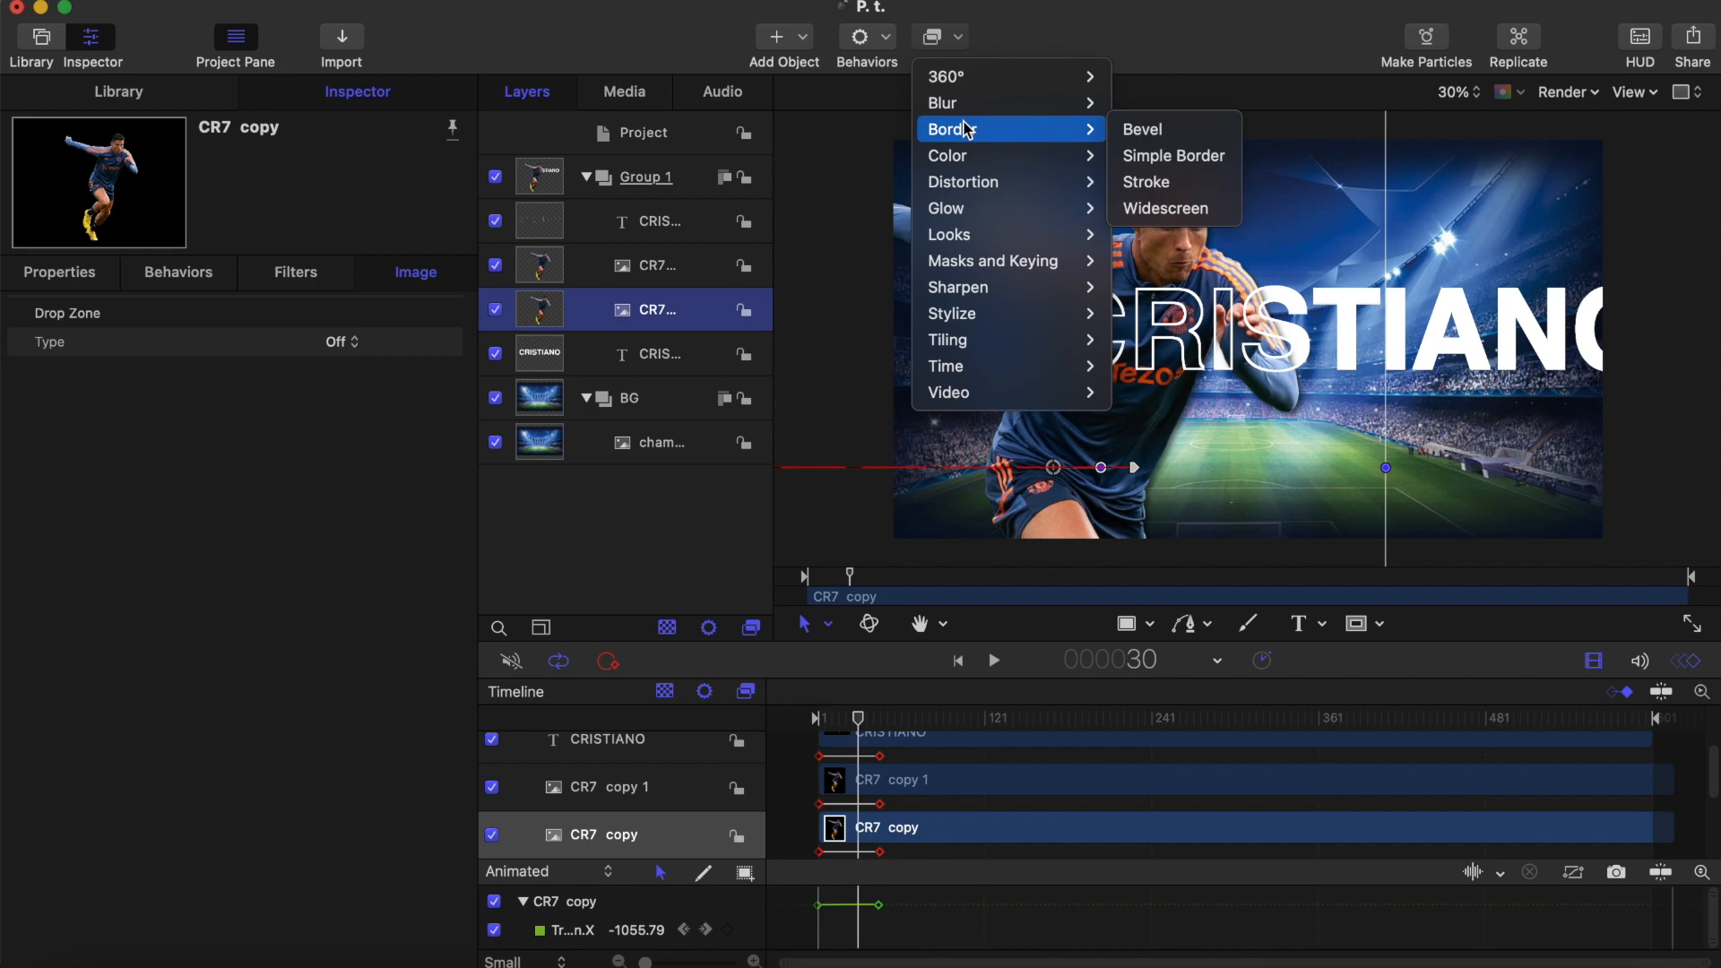
left_click(1155, 182)
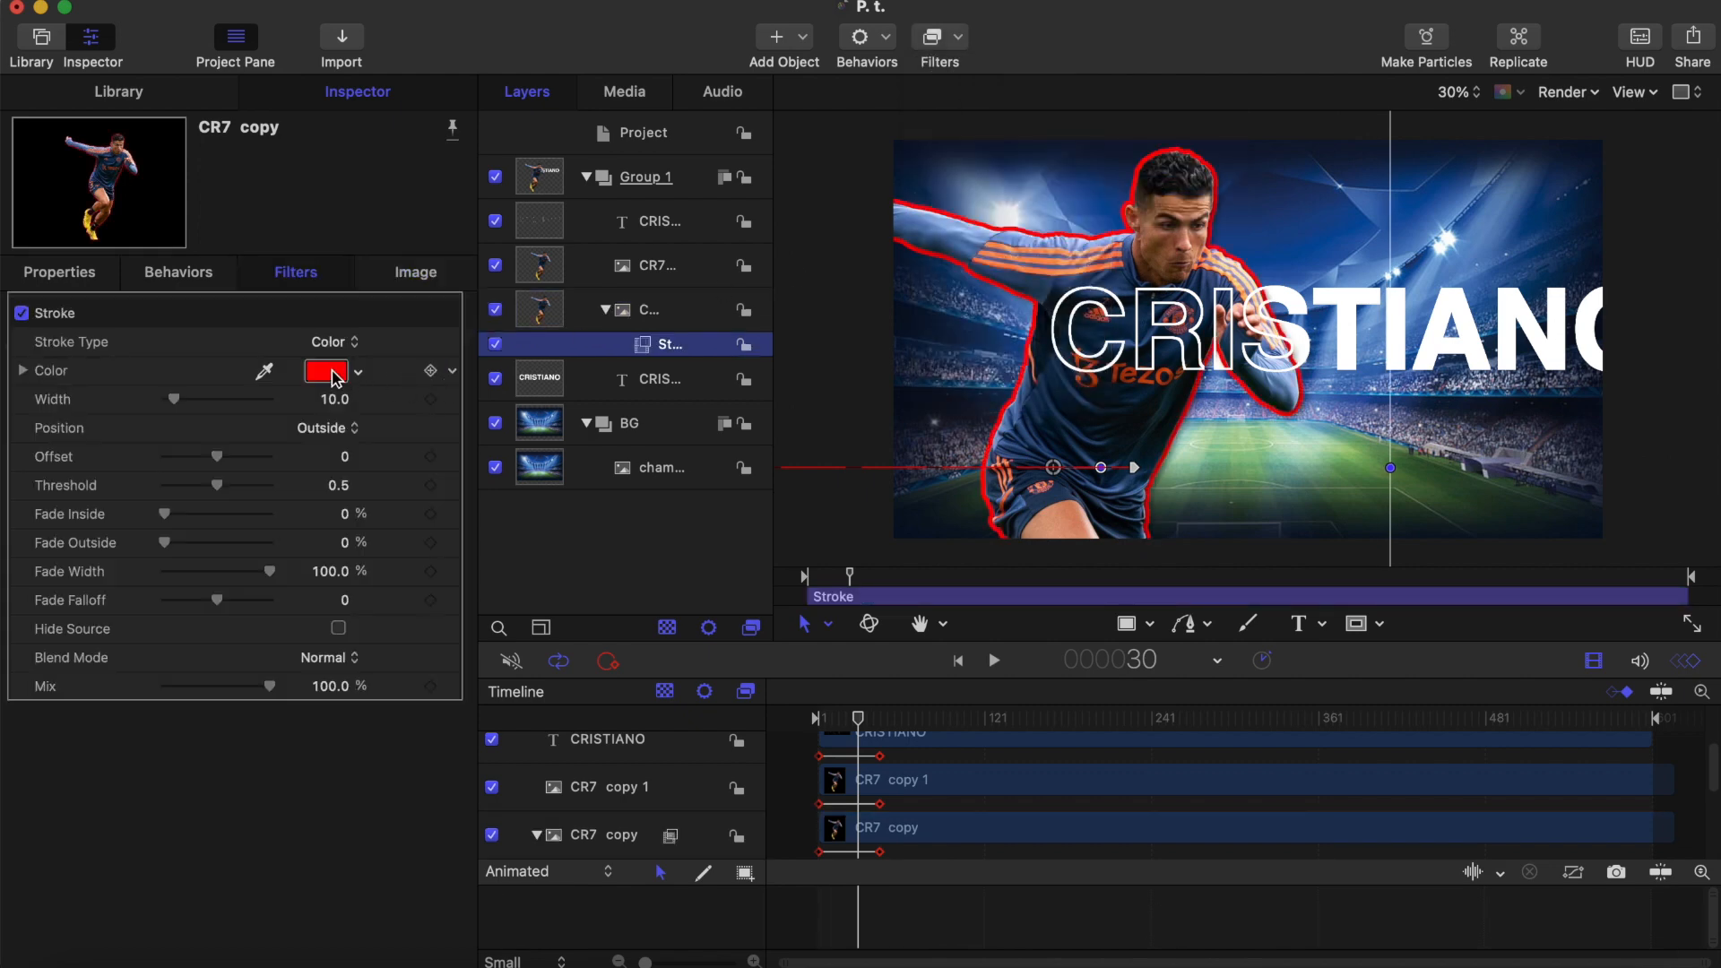
left_click(327, 371)
left_click(221, 619)
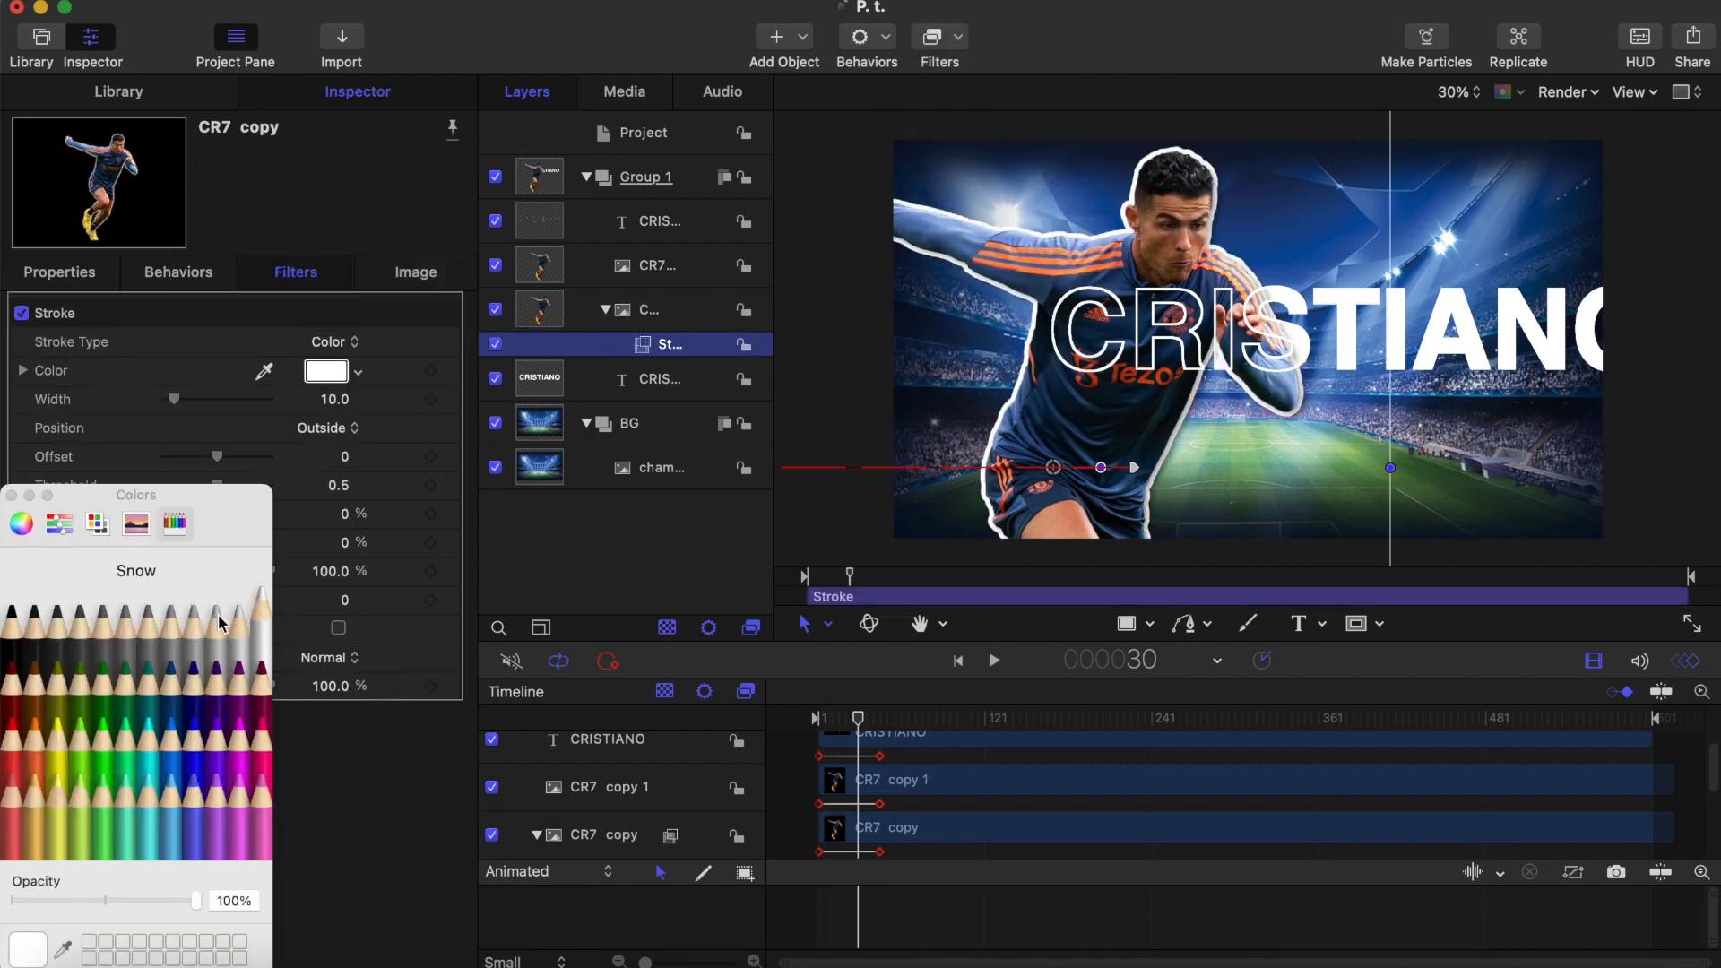
left_click(27, 496)
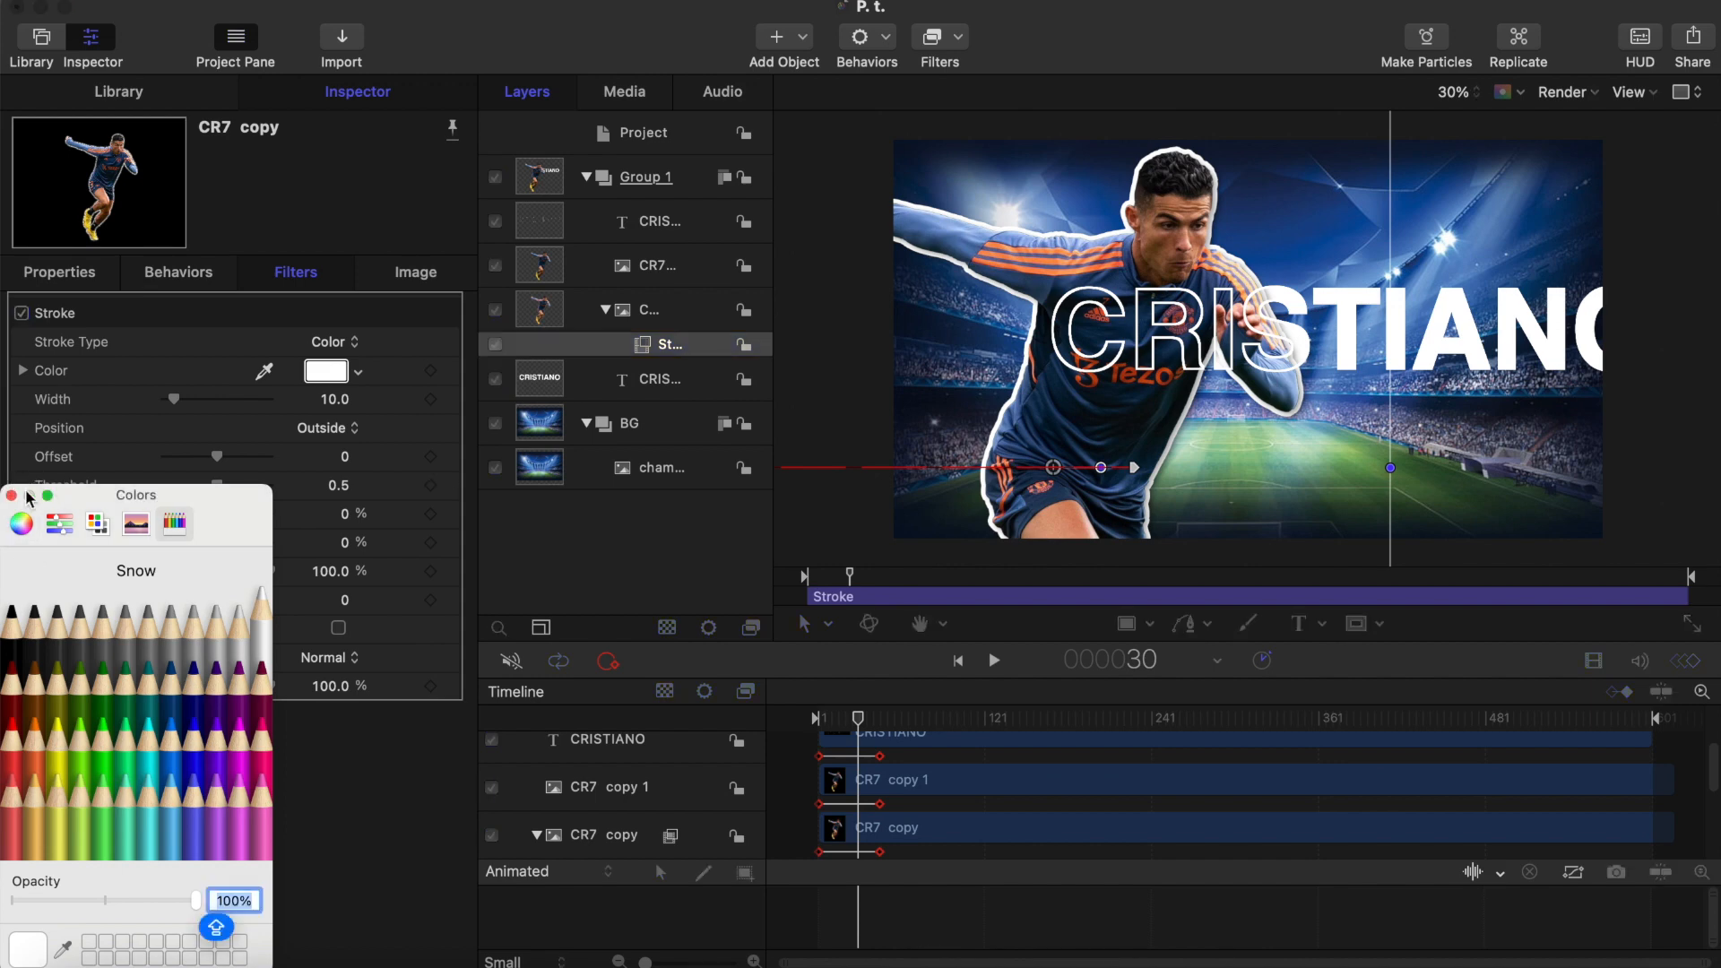
left_click(12, 496)
Set the stroke's position to Inside and its threshold to 0, and hide the upper CR7 picture layer
left_click(330, 428)
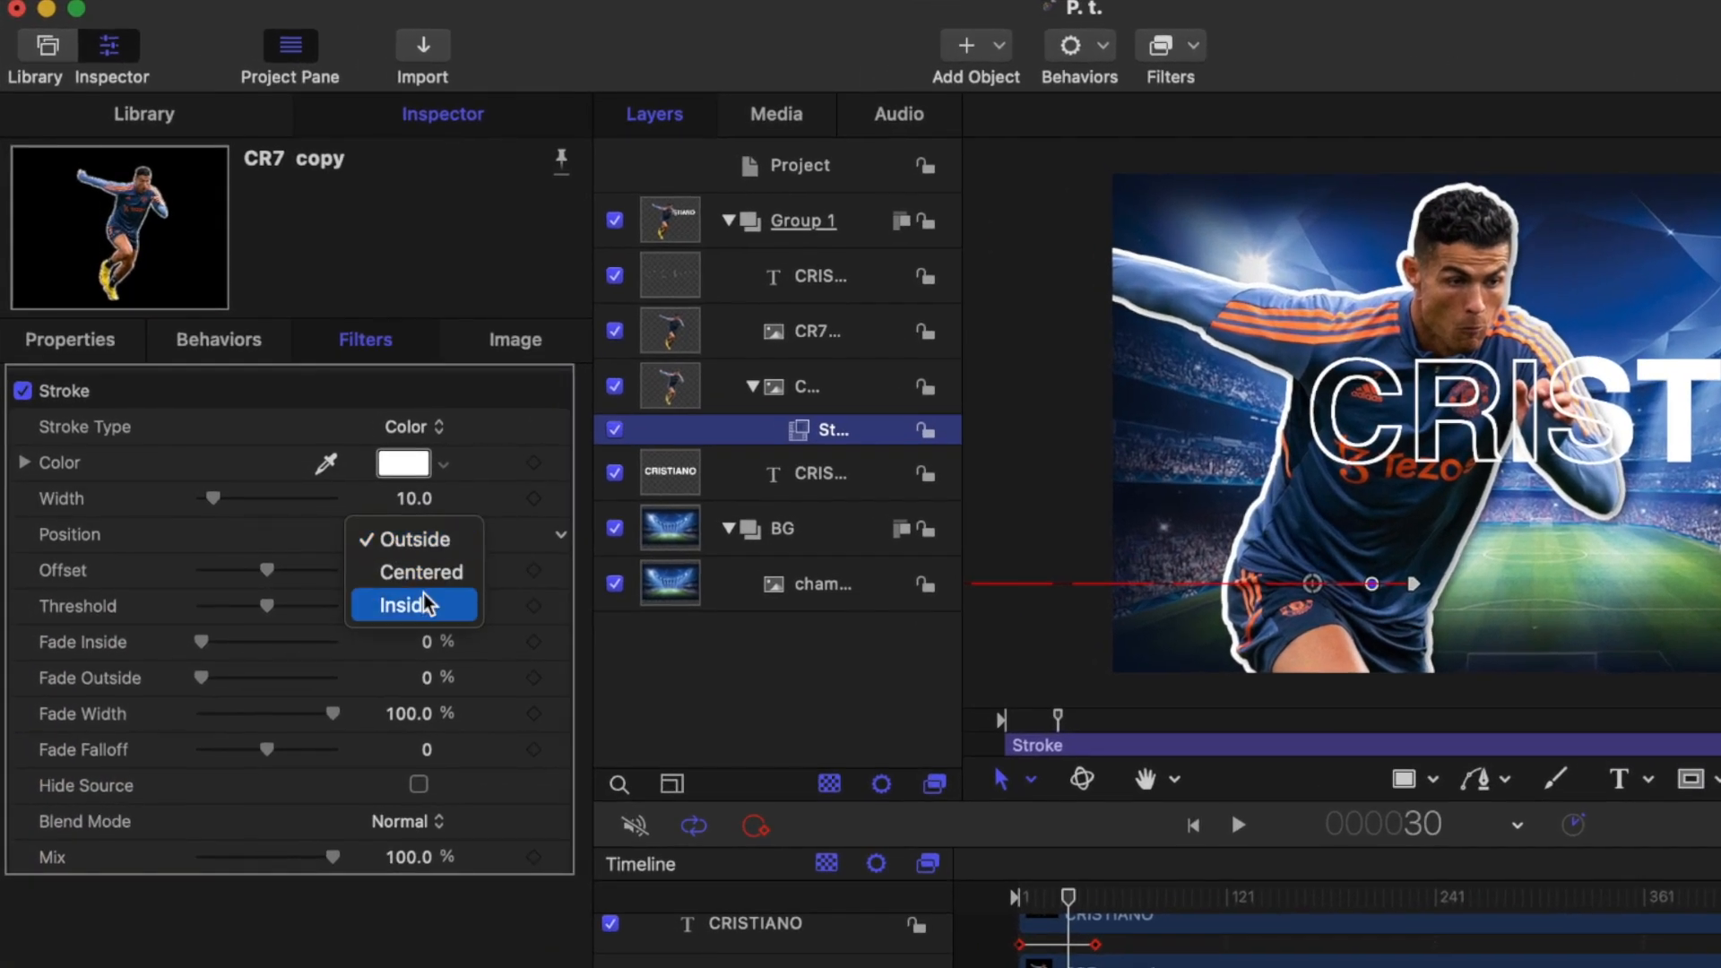
left_click(410, 606)
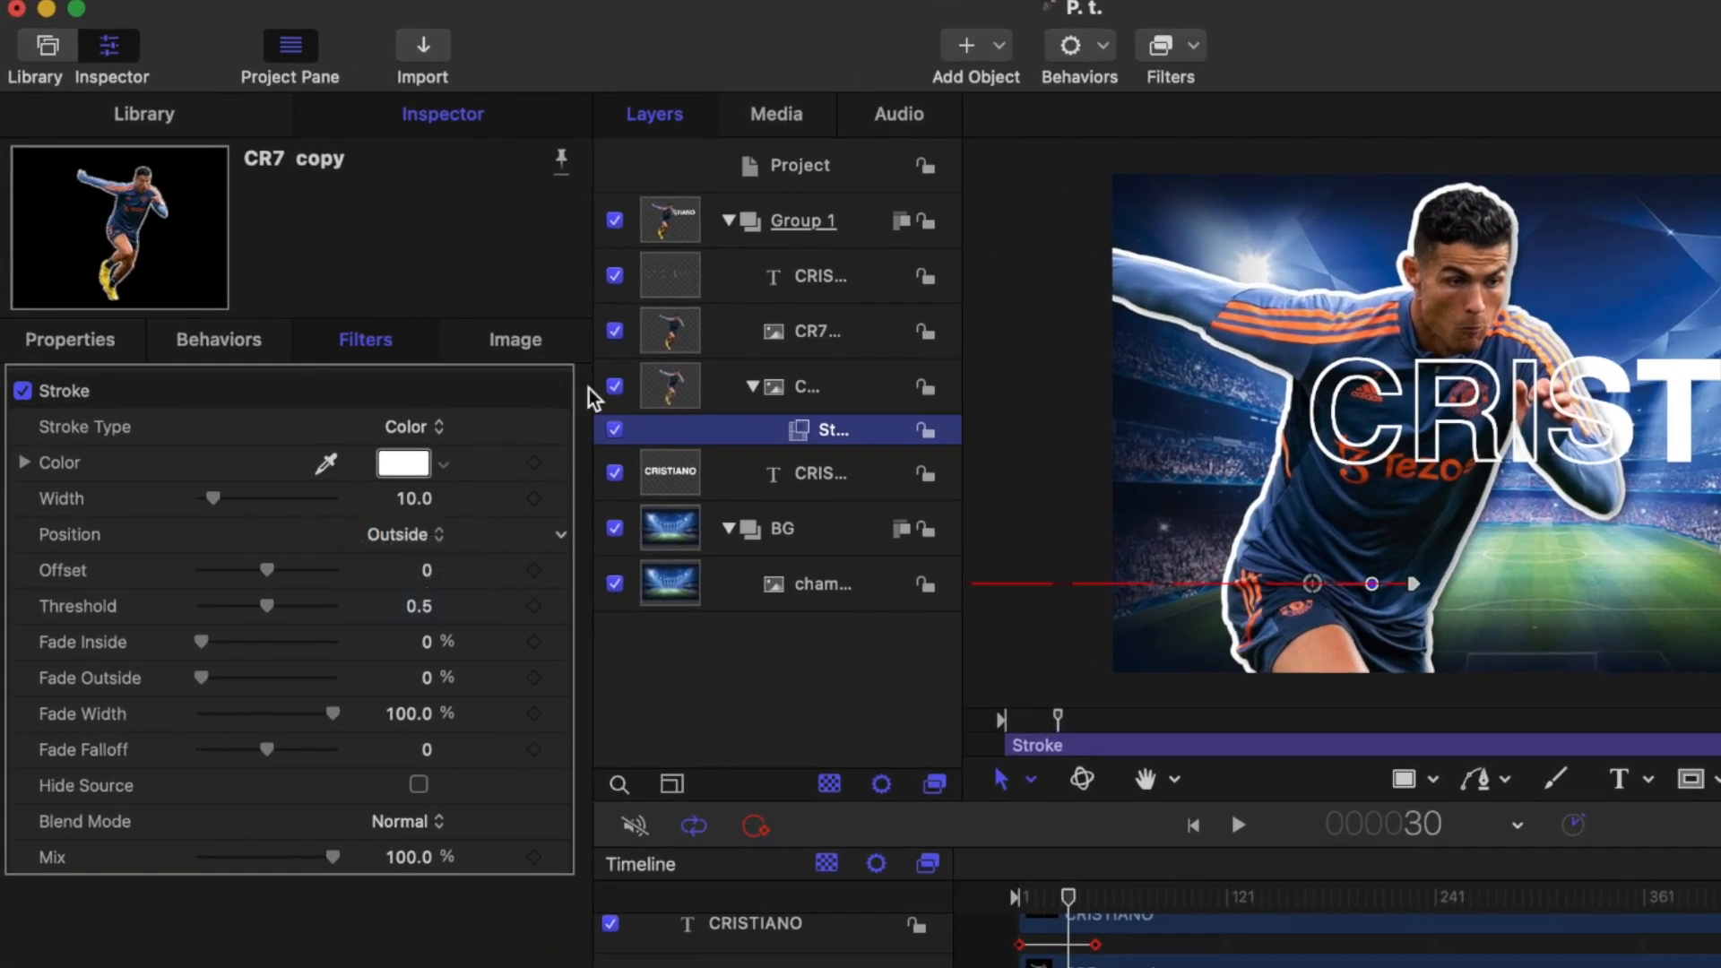
left_click(615, 331)
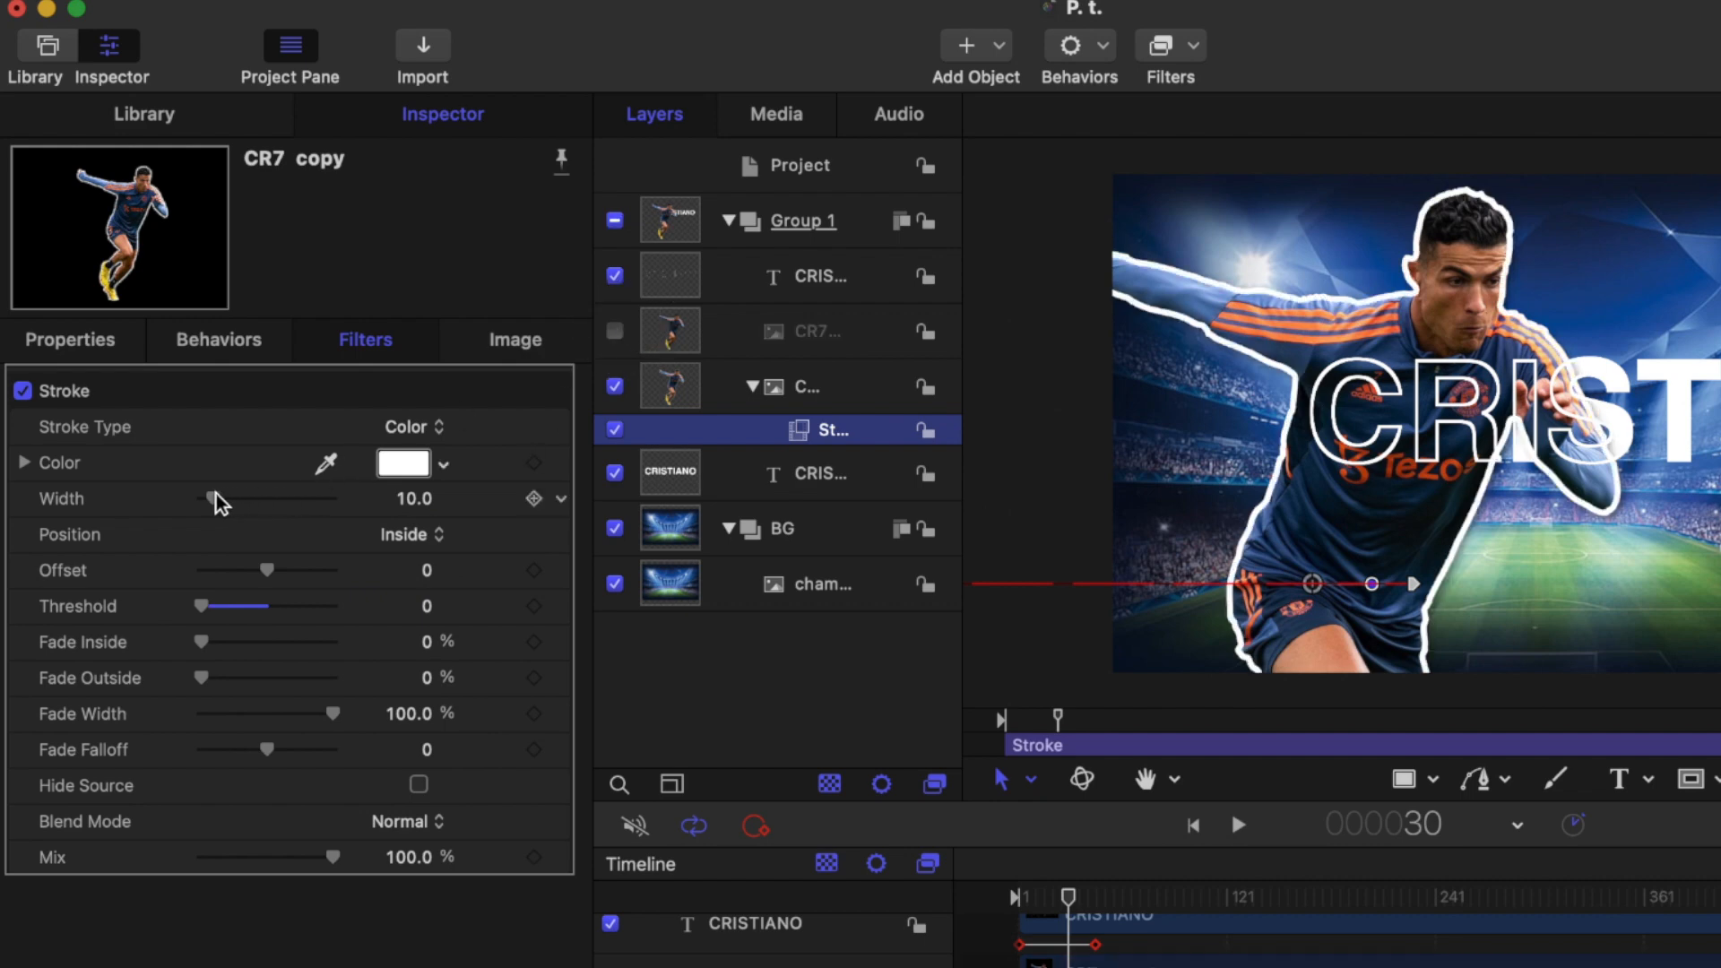
Set the stroke's width to 300 and enable Hide Source to make a solid white silhouette
left_click_drag(215, 495, 339, 486)
left_click(418, 785)
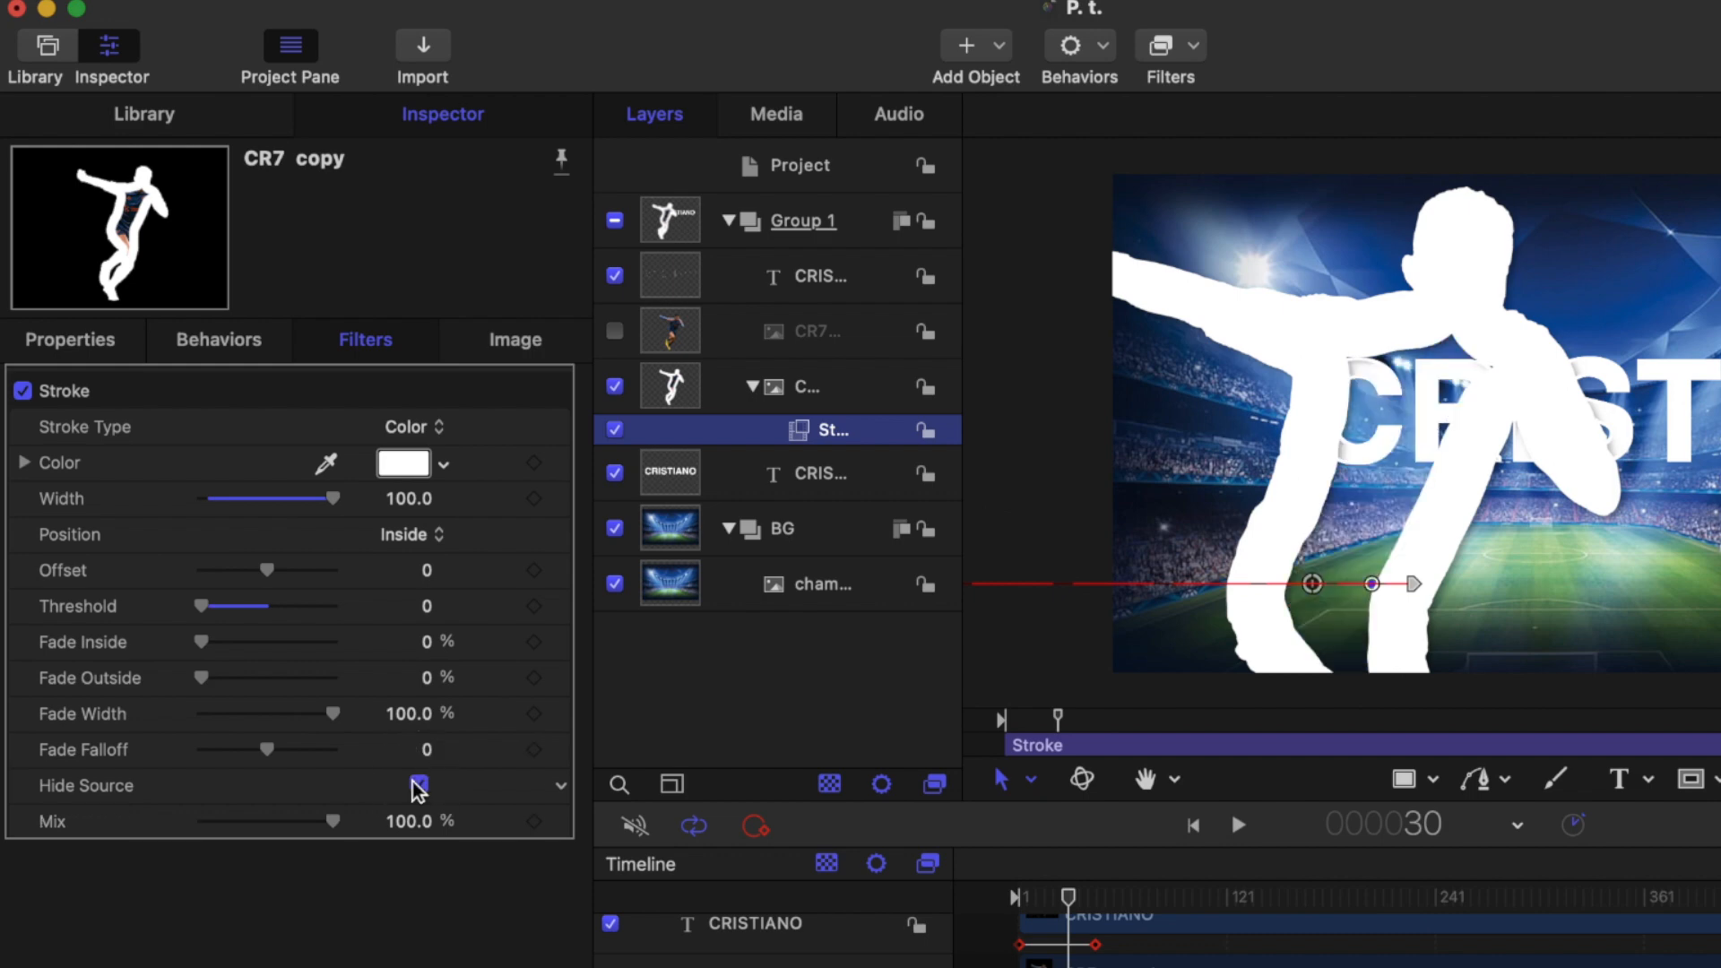
left_click(409, 493)
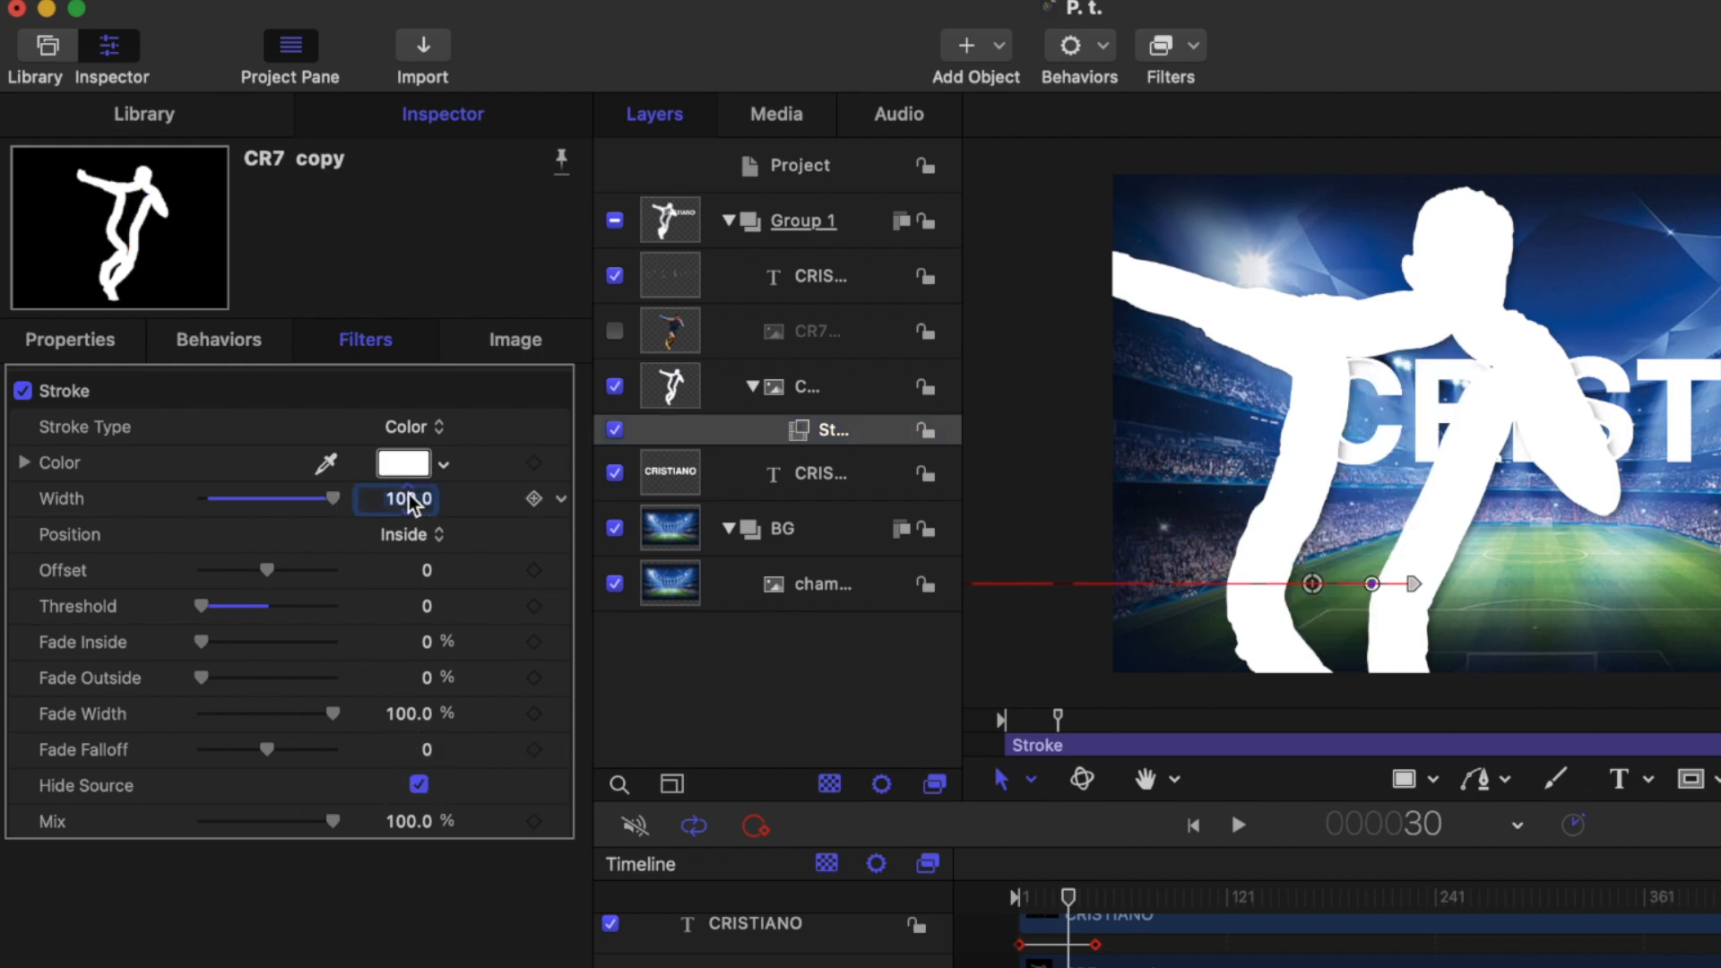
type("300")
key("Return")
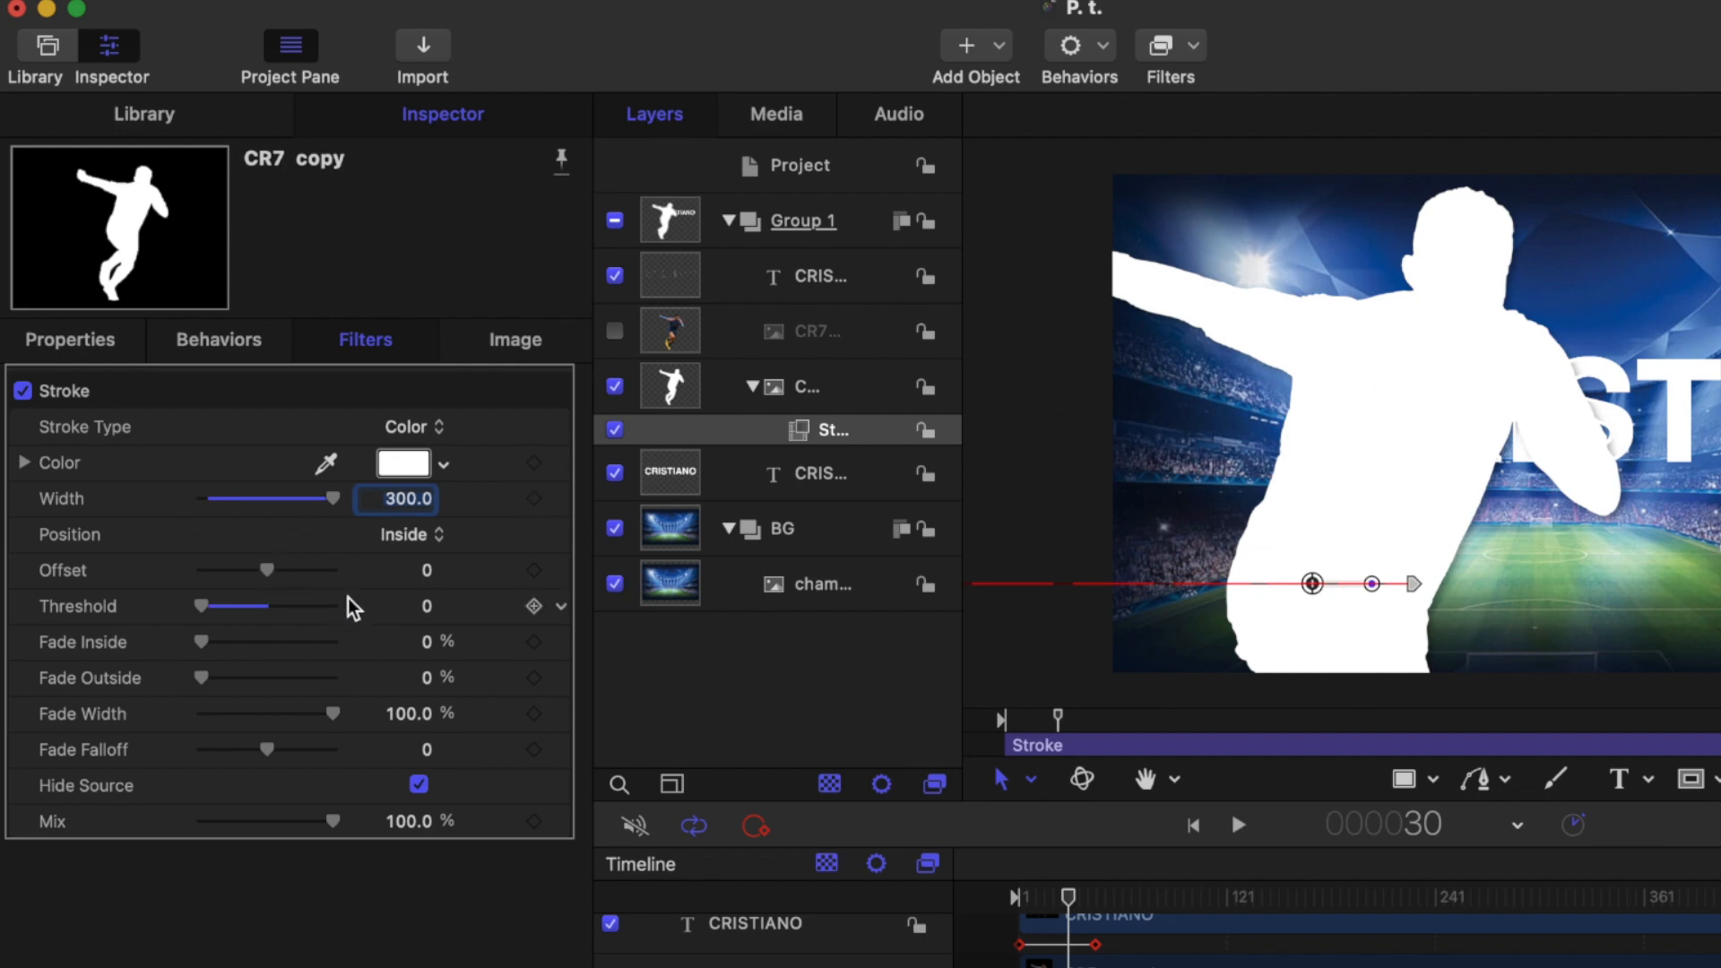
Set the stroke's offset to -4 and make the upper CR7 picture layer visible again
left_click(428, 572)
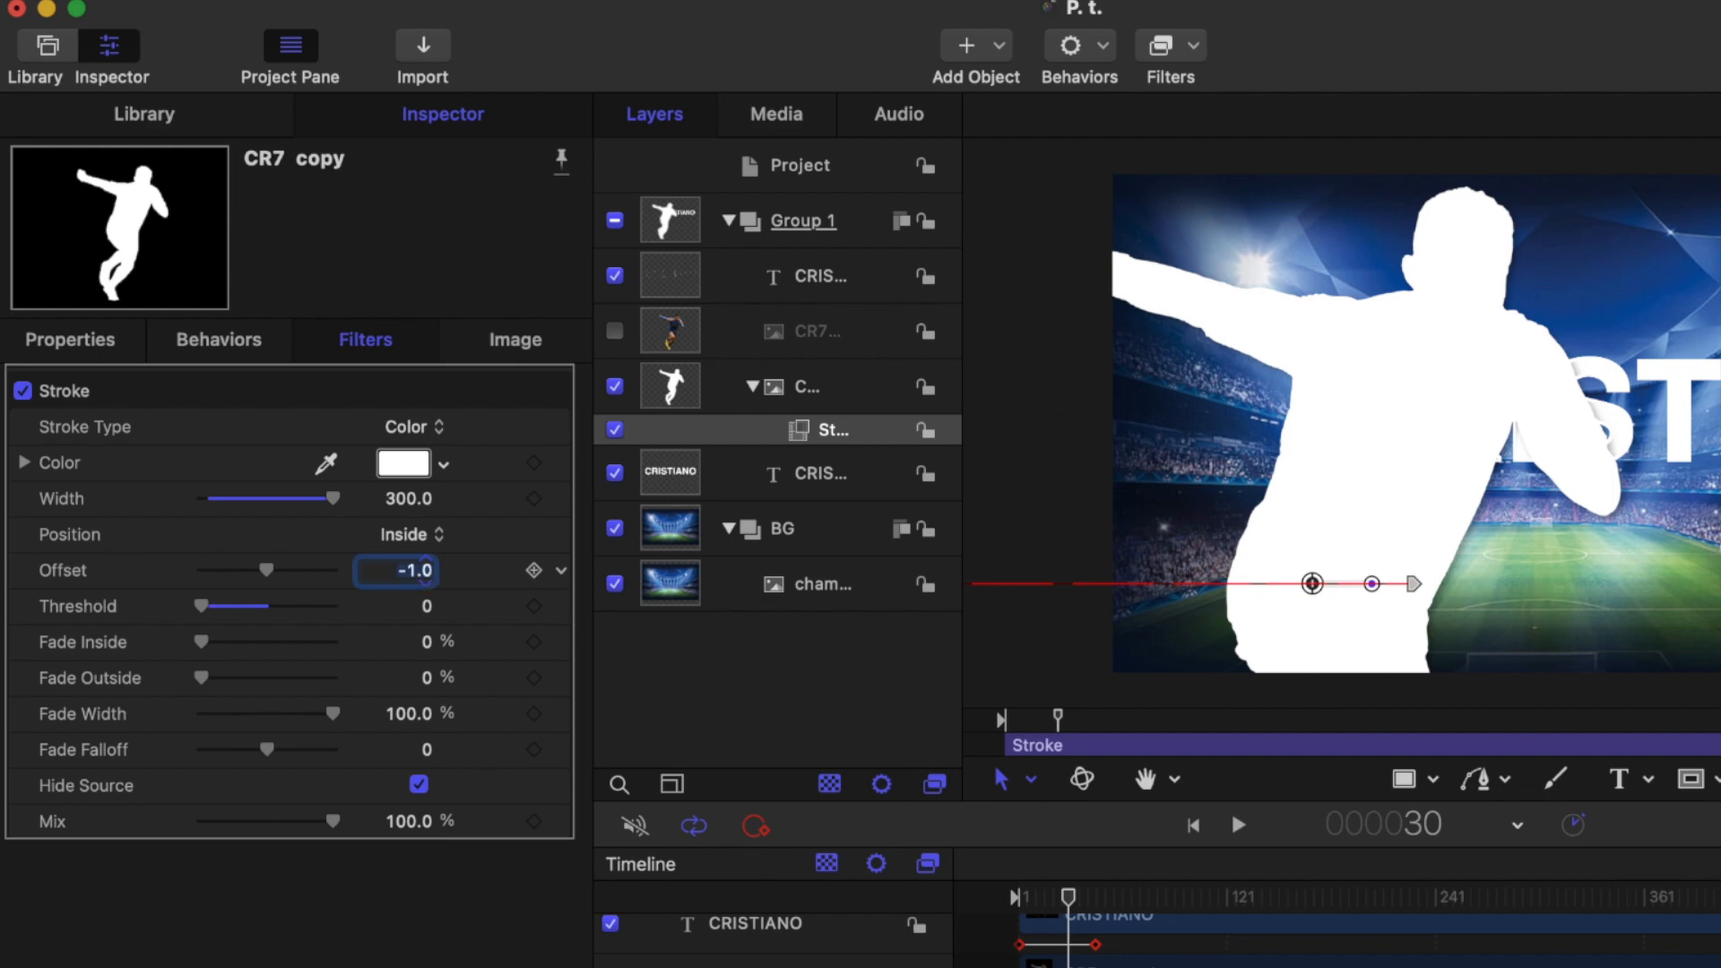
left_click_drag(427, 573, 426, 580)
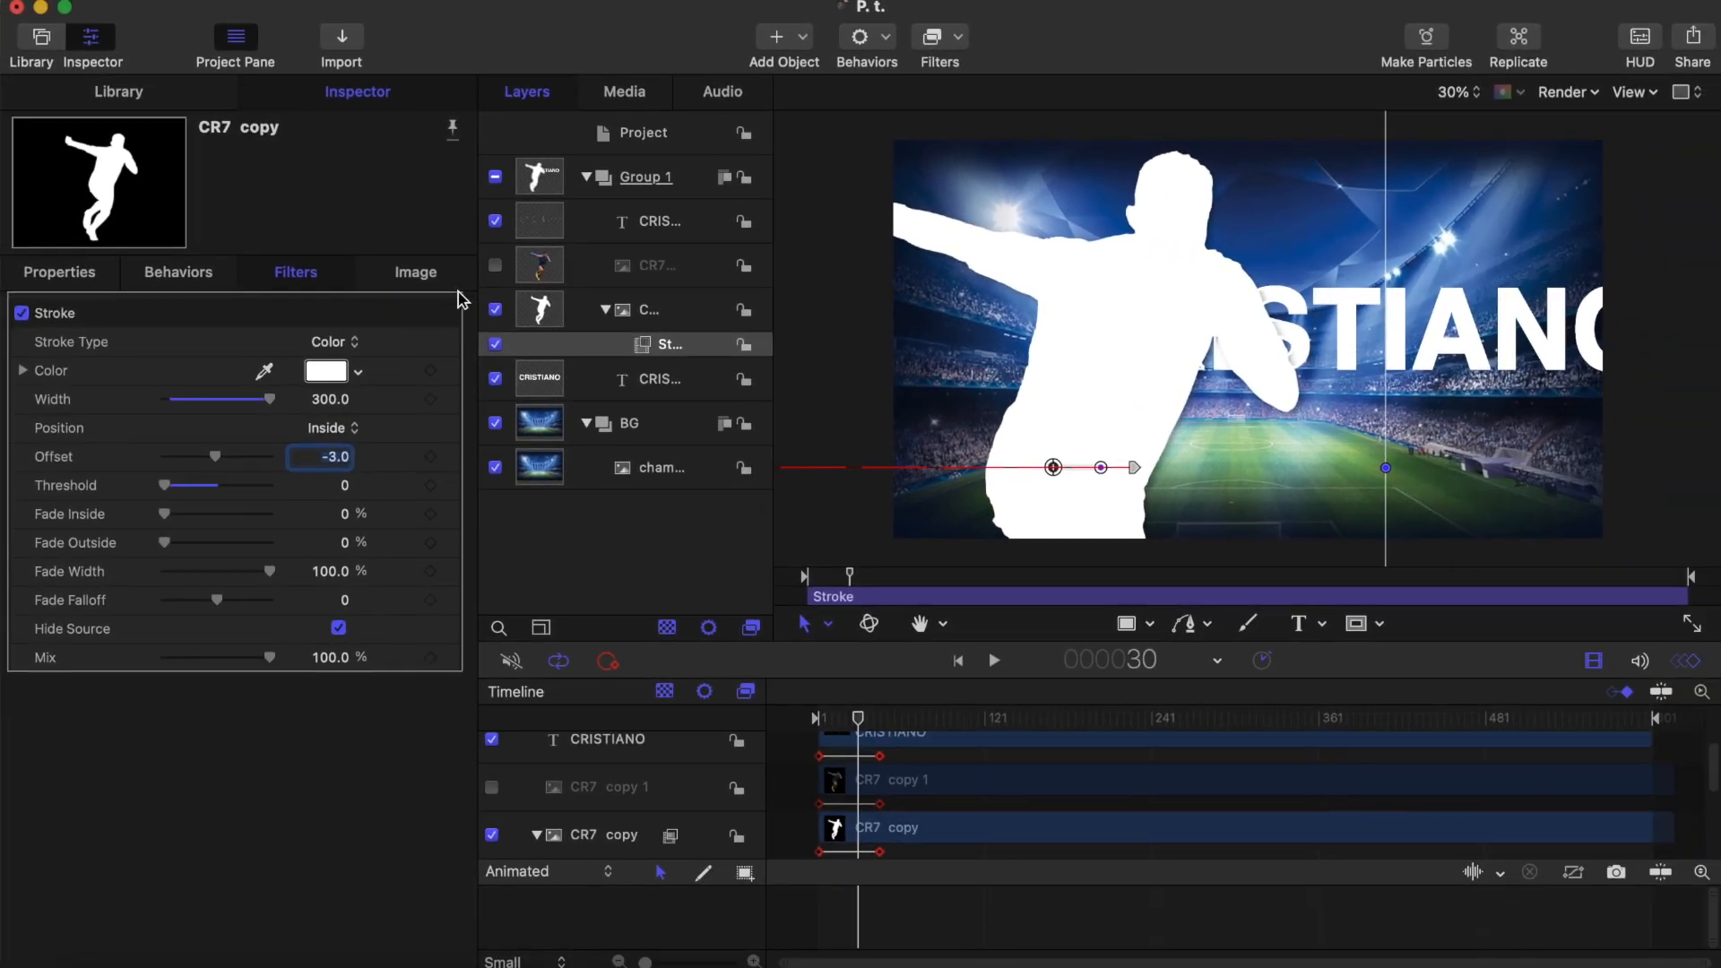
left_click(494, 267)
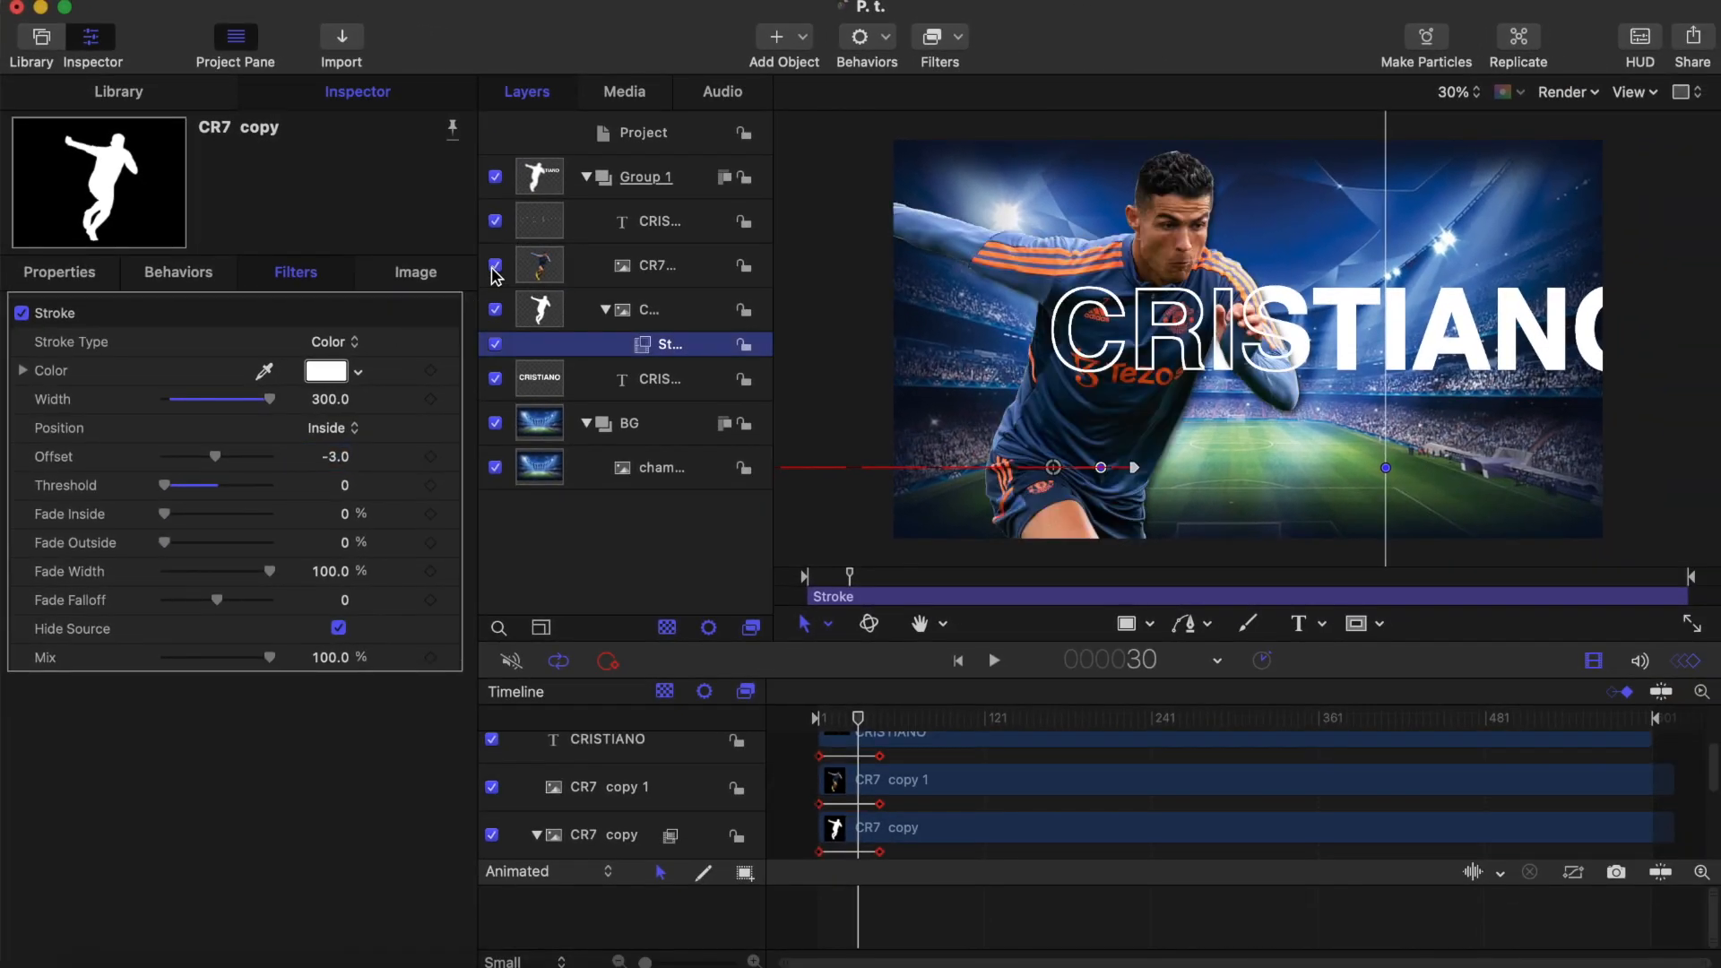
left_click(338, 457)
left_click_drag(335, 457, 335, 462)
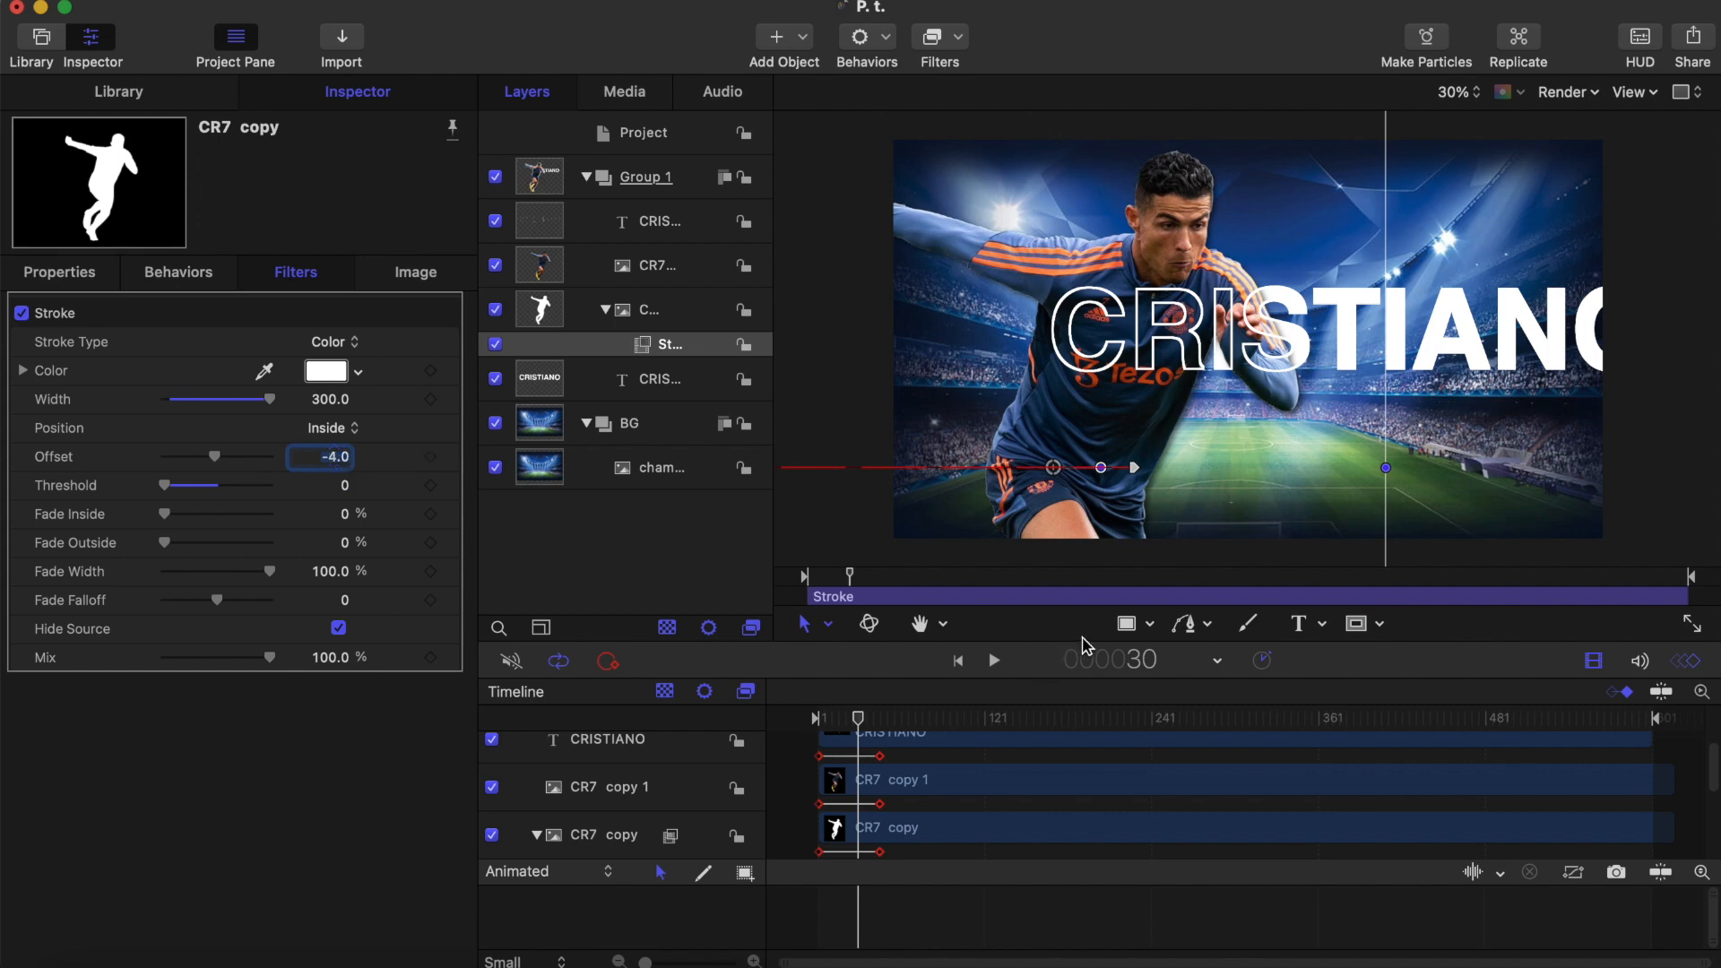
Move the playhead to frame 2 and shift the upper CR7 picture layer one frame later in the timeline
left_click(1122, 626)
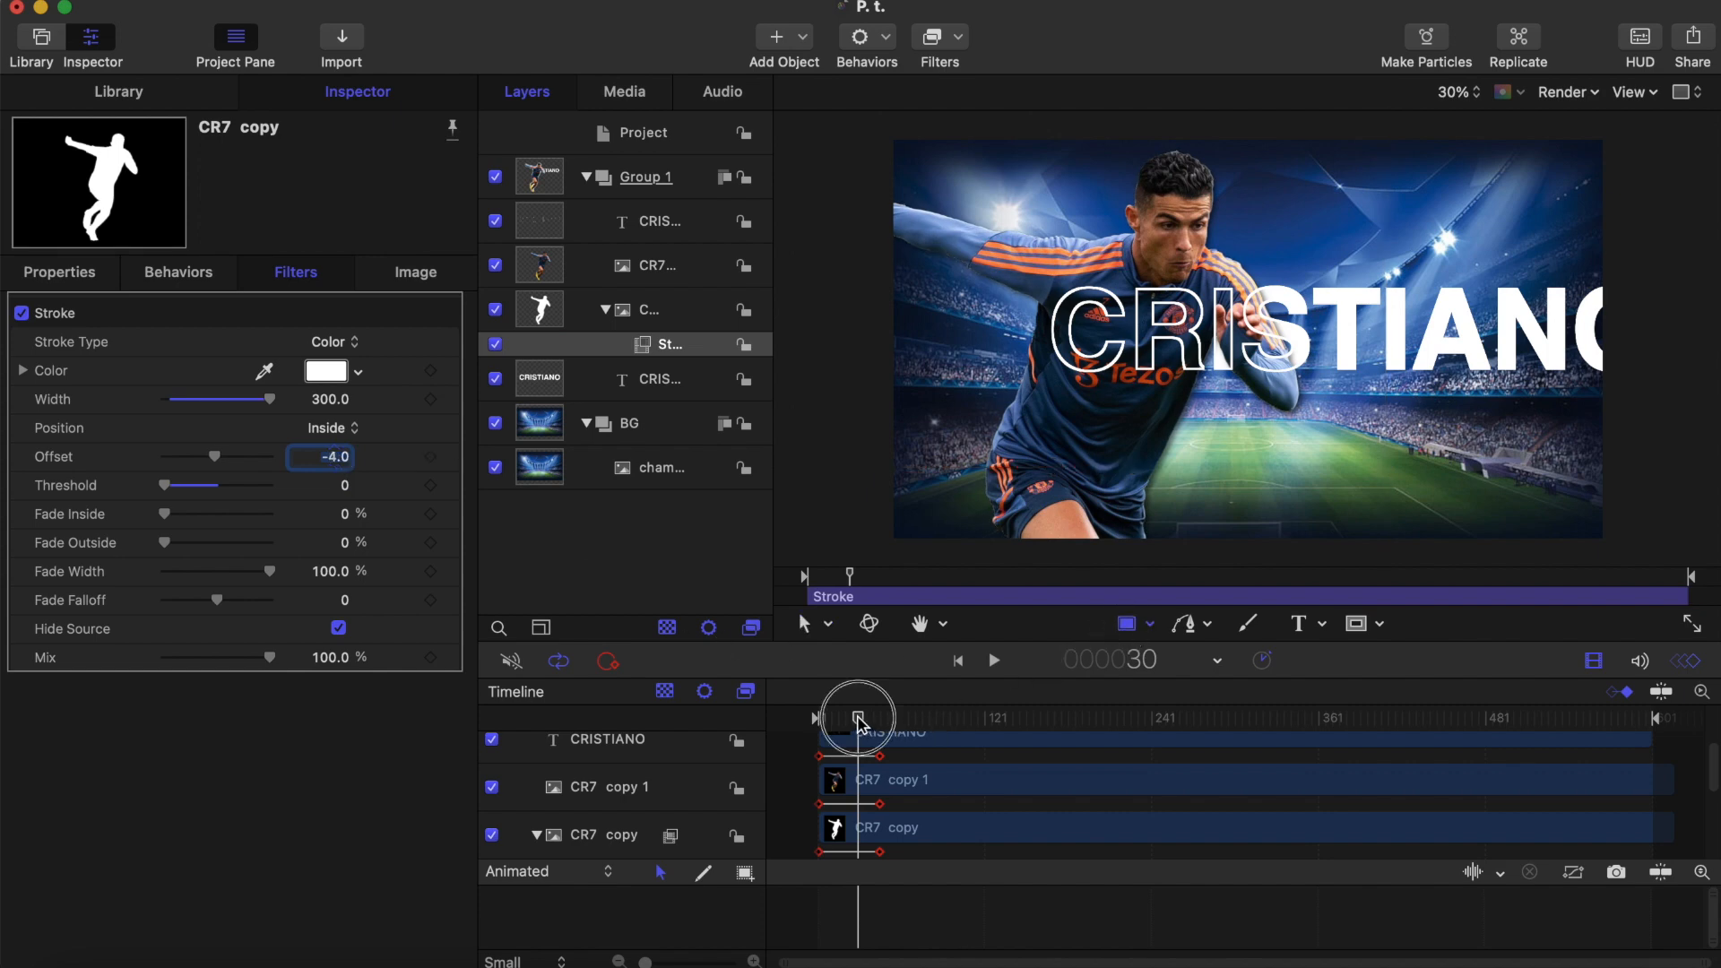
left_click_drag(860, 718, 788, 718)
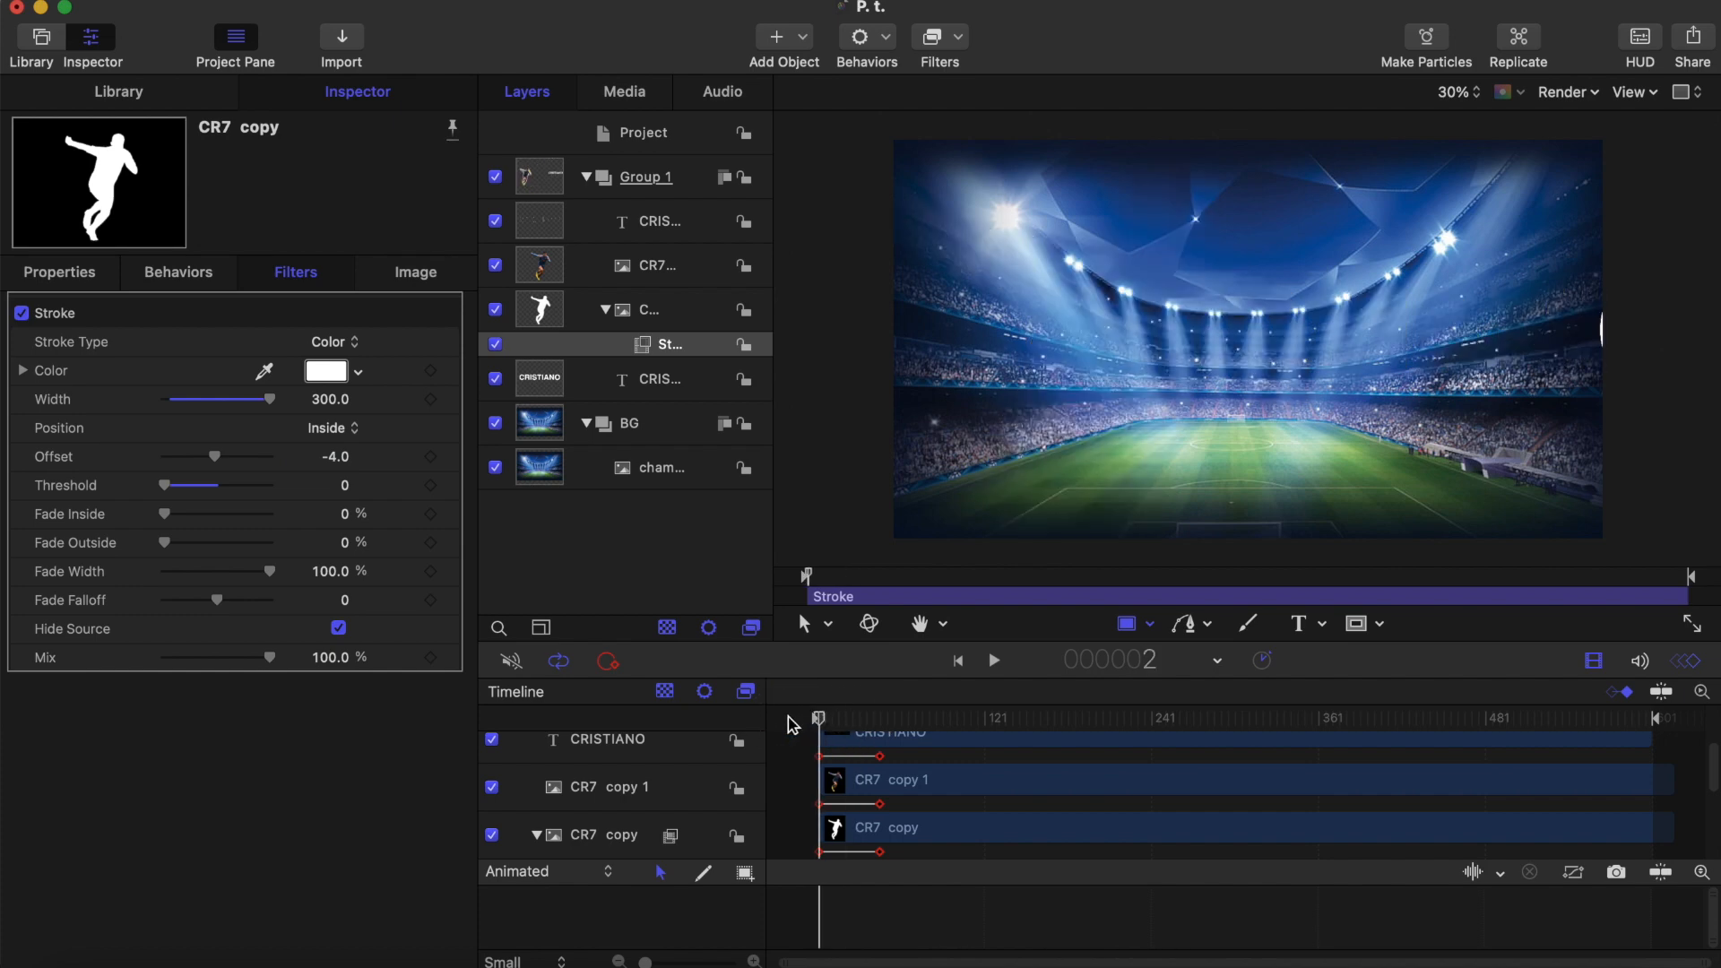
left_click(655, 273)
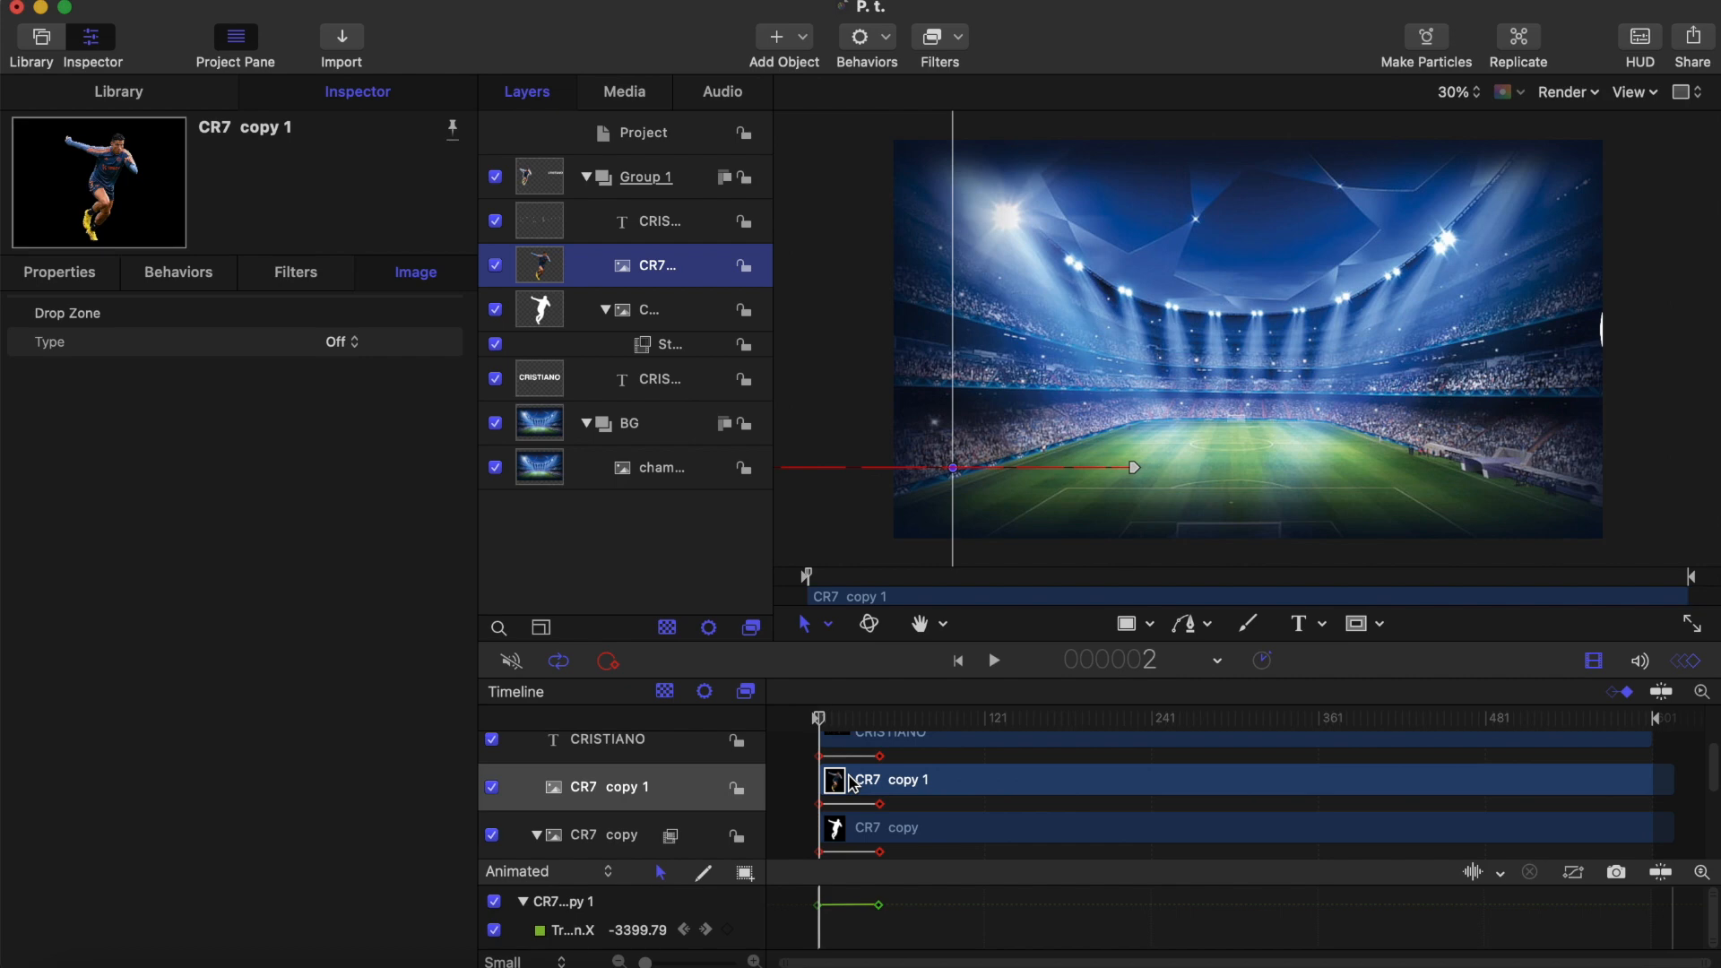
left_click_drag(849, 779, 851, 778)
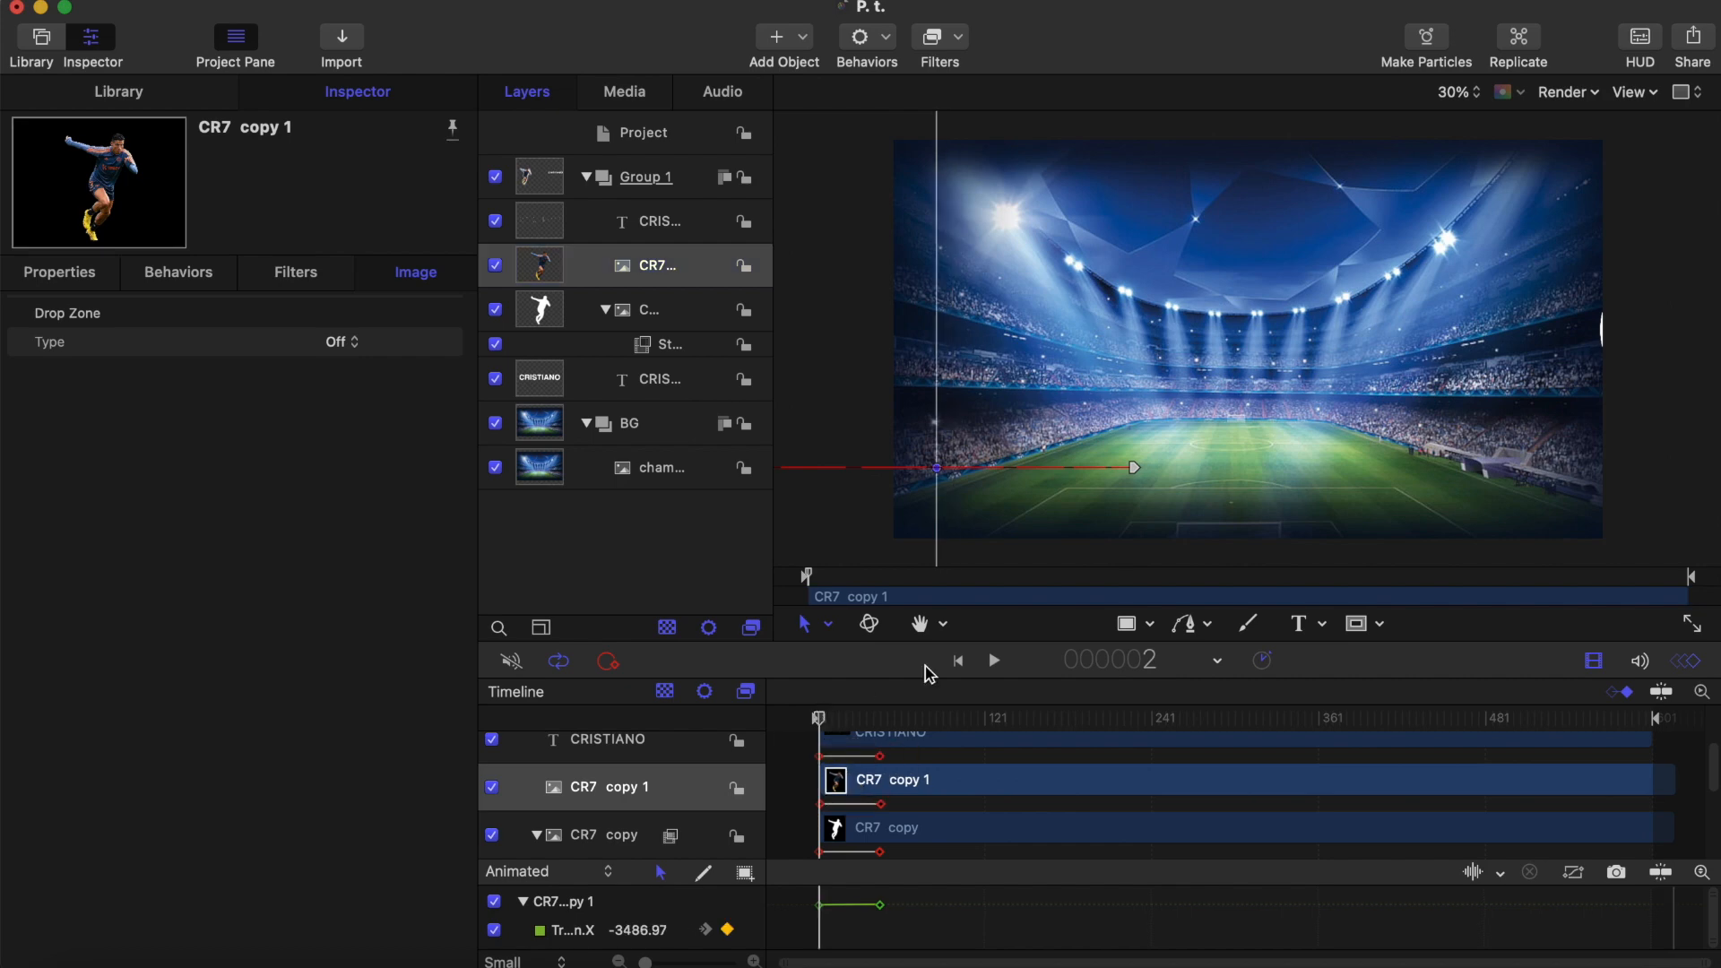
Play the animation from the start to check the offset between the athlete and the white silhouette
left_click(811, 718)
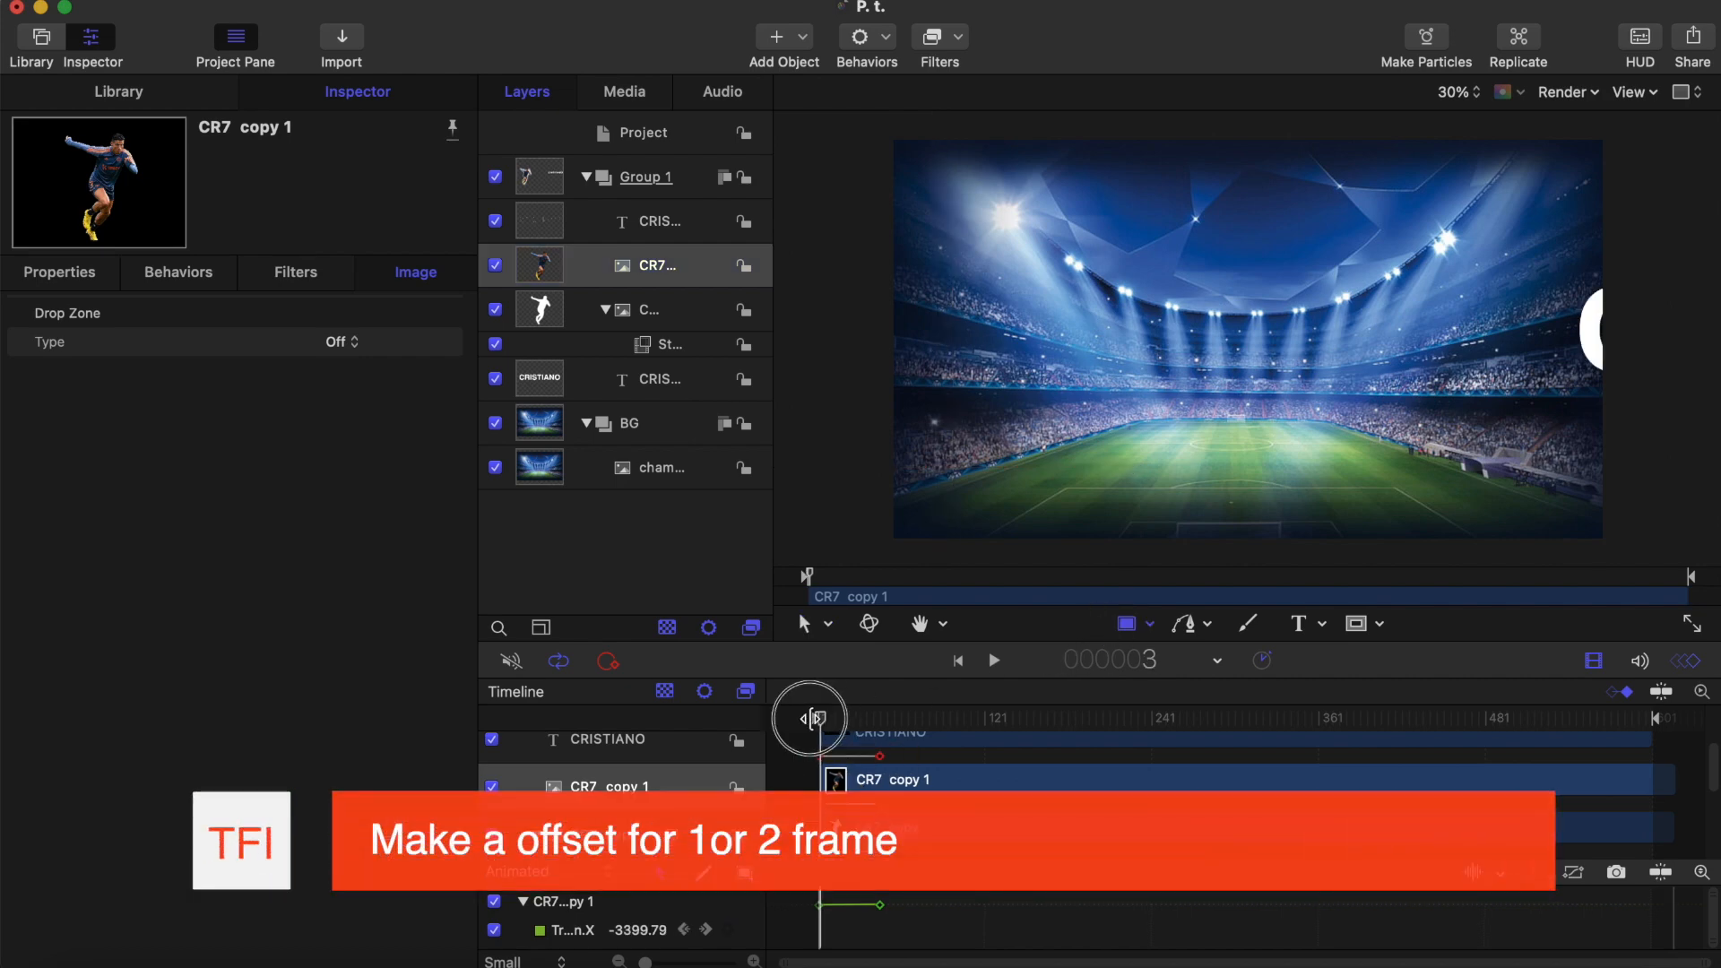
key("space")
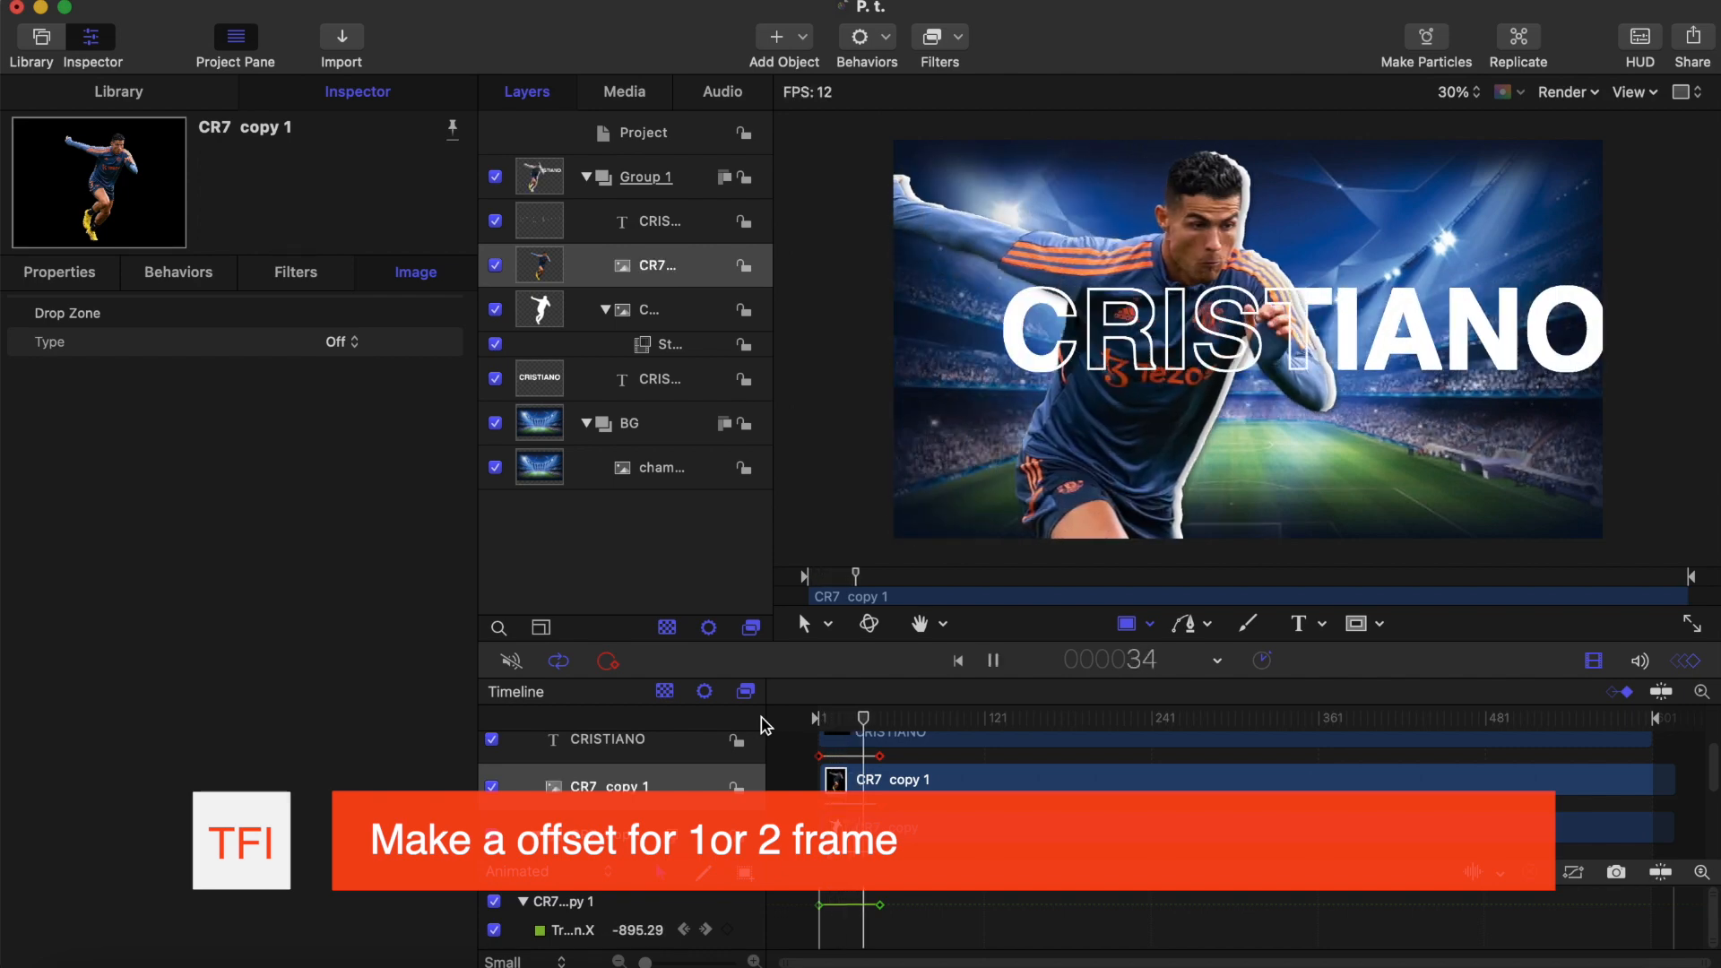
key("space")
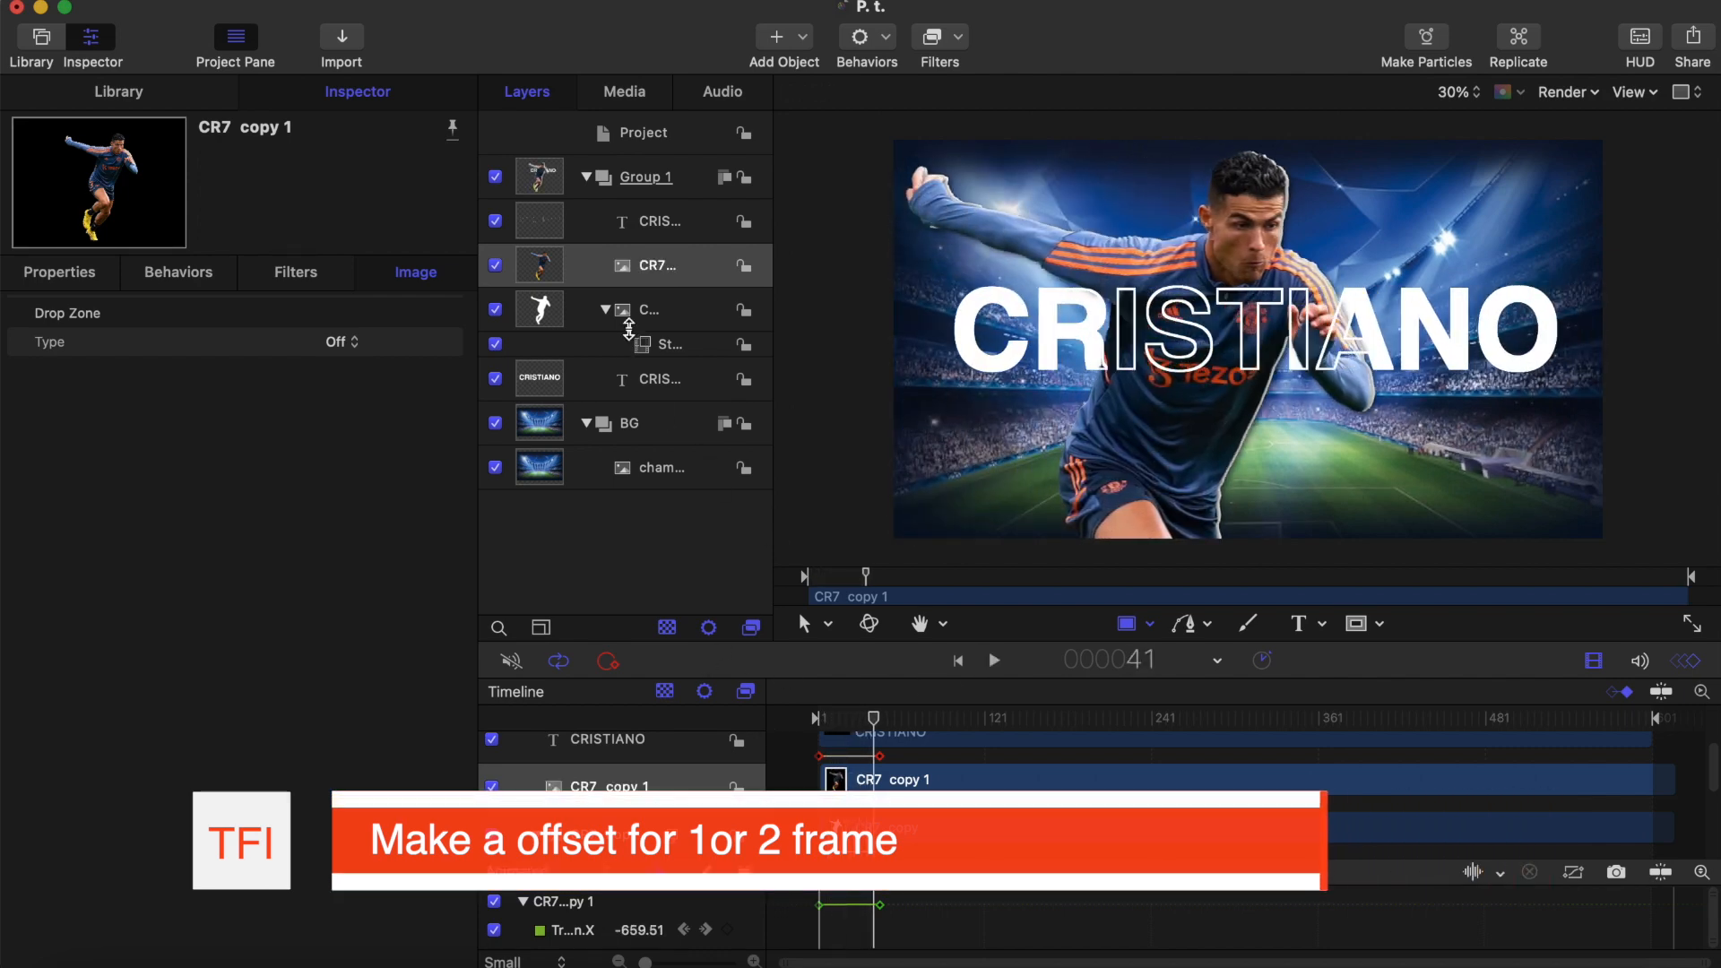
Change the stroke color on the athlete's silhouette layer to Maraschino red
left_click(627, 323)
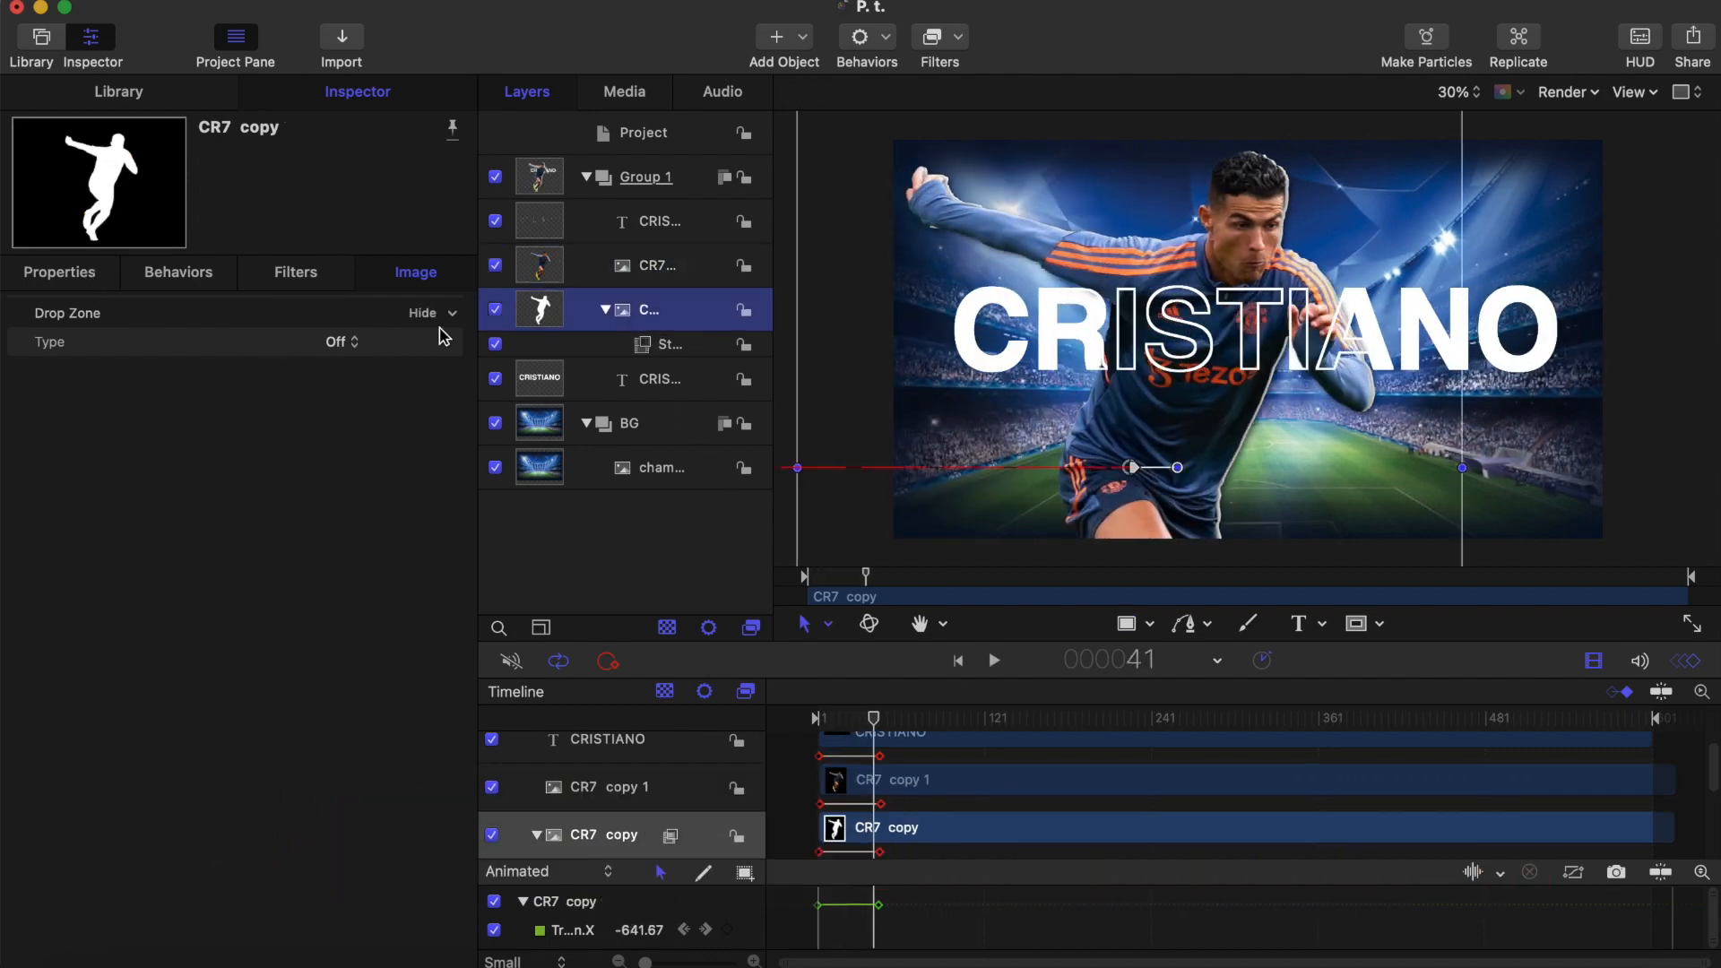
left_click(659, 346)
left_click(326, 371)
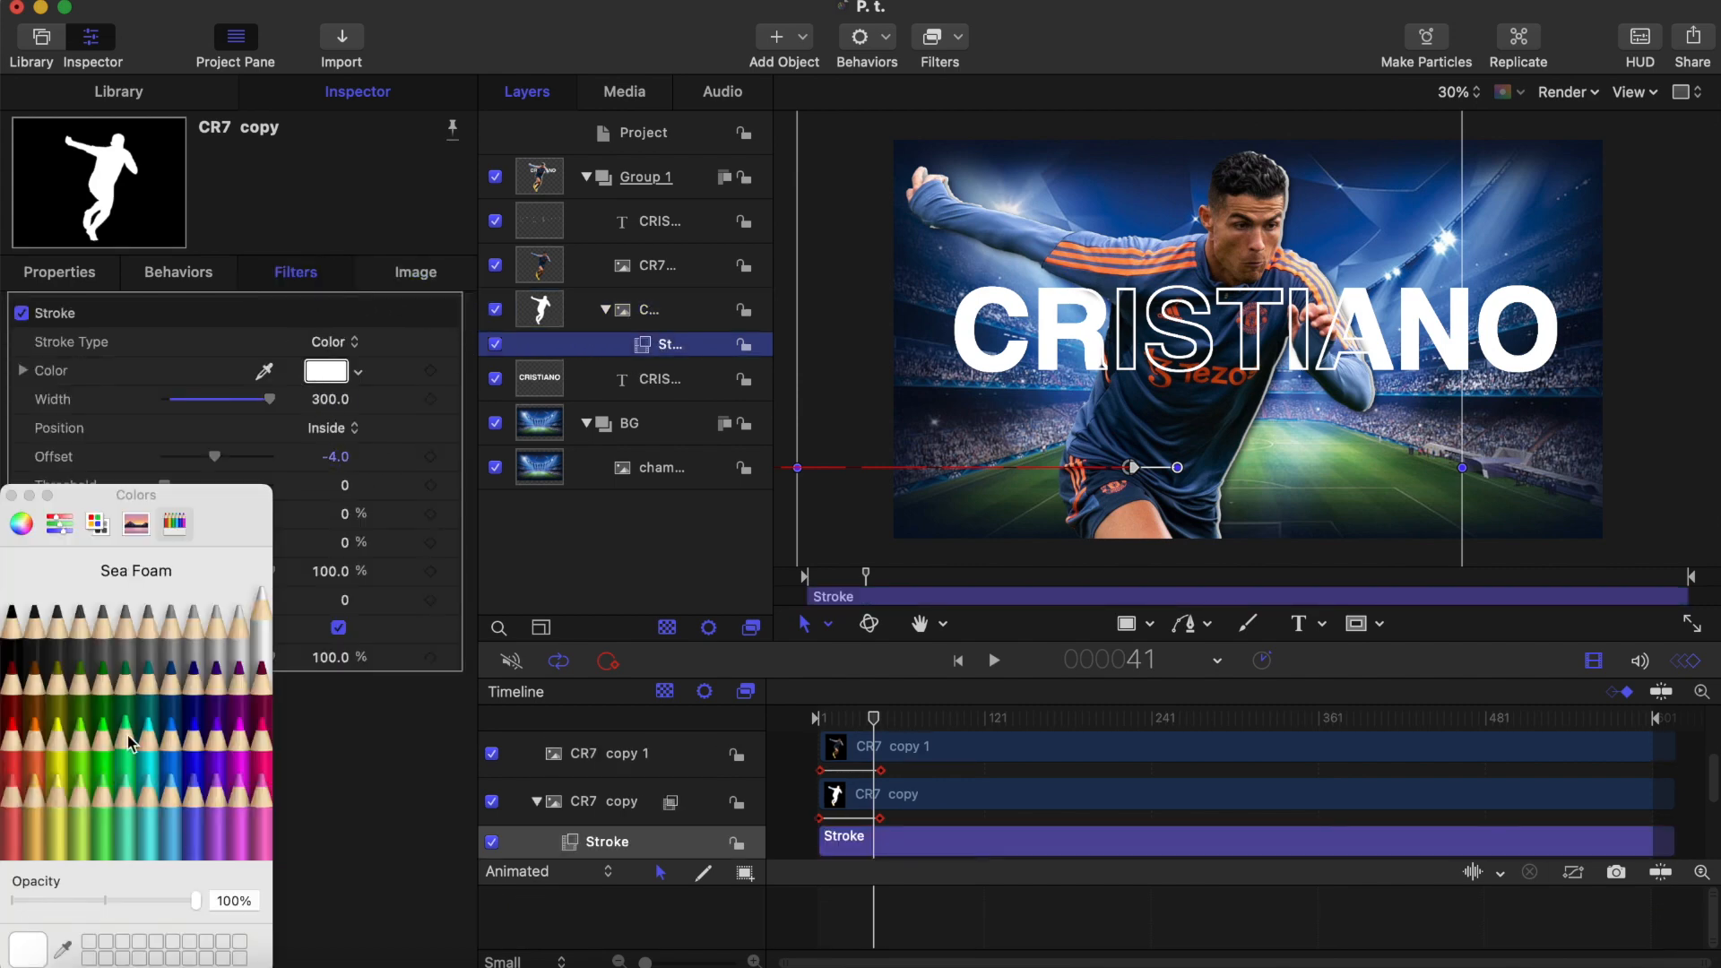
left_click(13, 728)
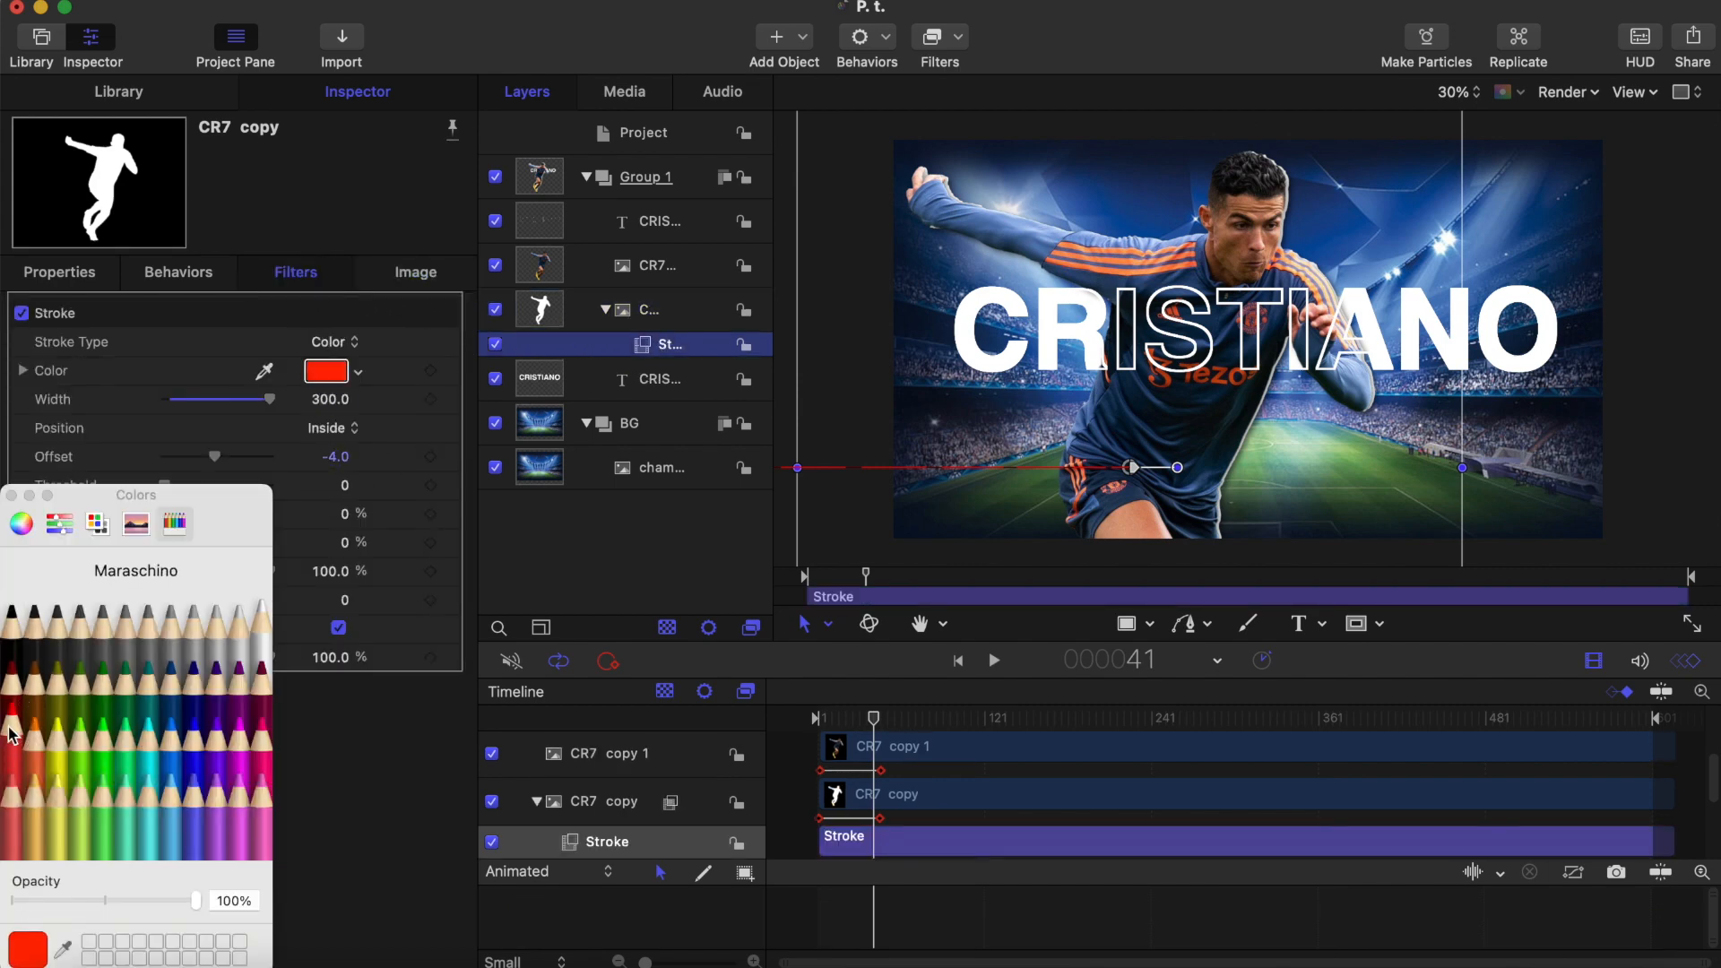
left_click(10, 498)
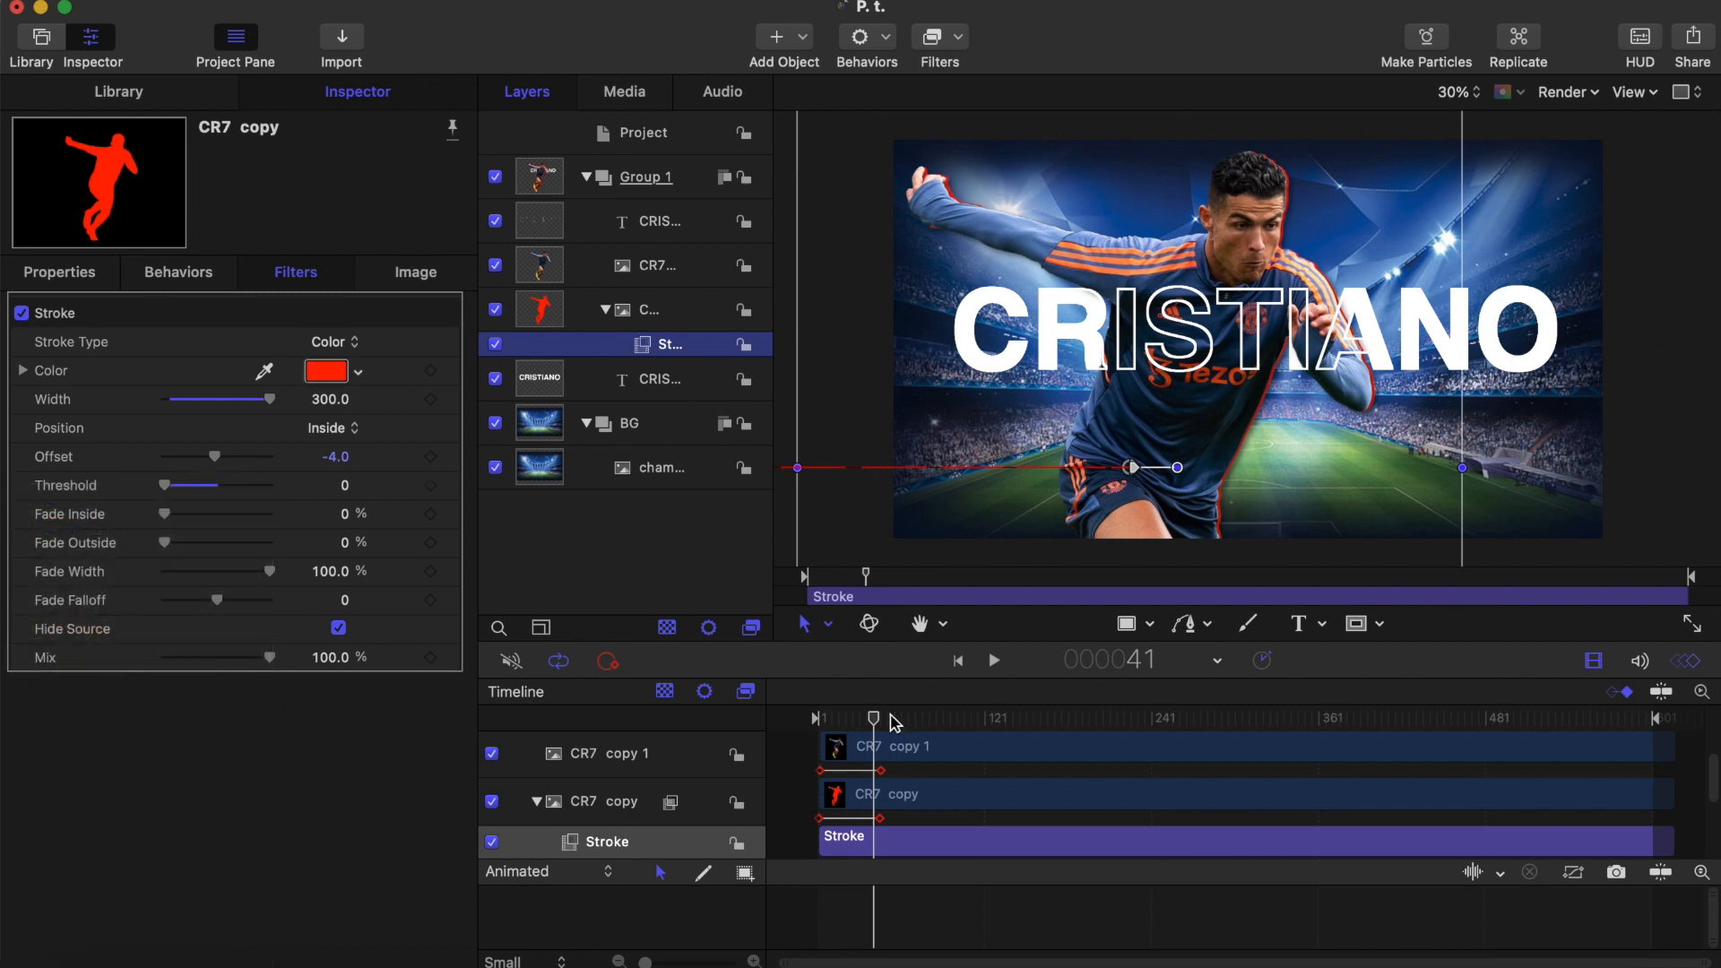
Duplicate the solid white CRISTIANO title layer
left_click(677, 386)
right_click(676, 380)
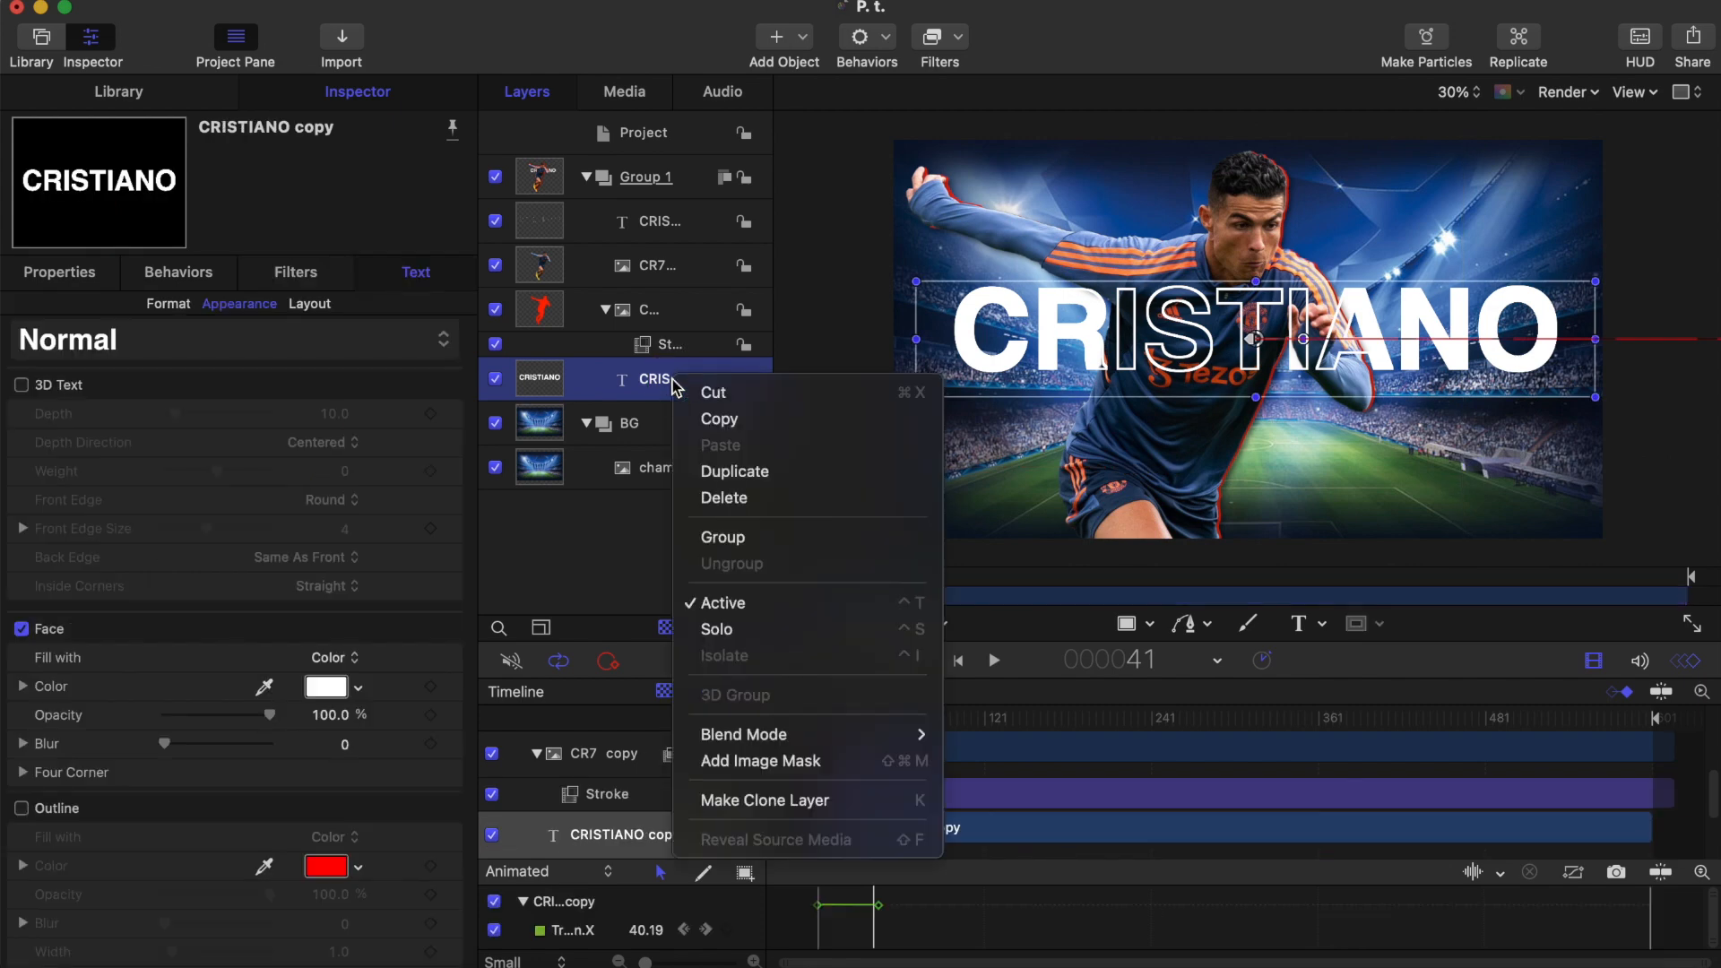
left_click(733, 472)
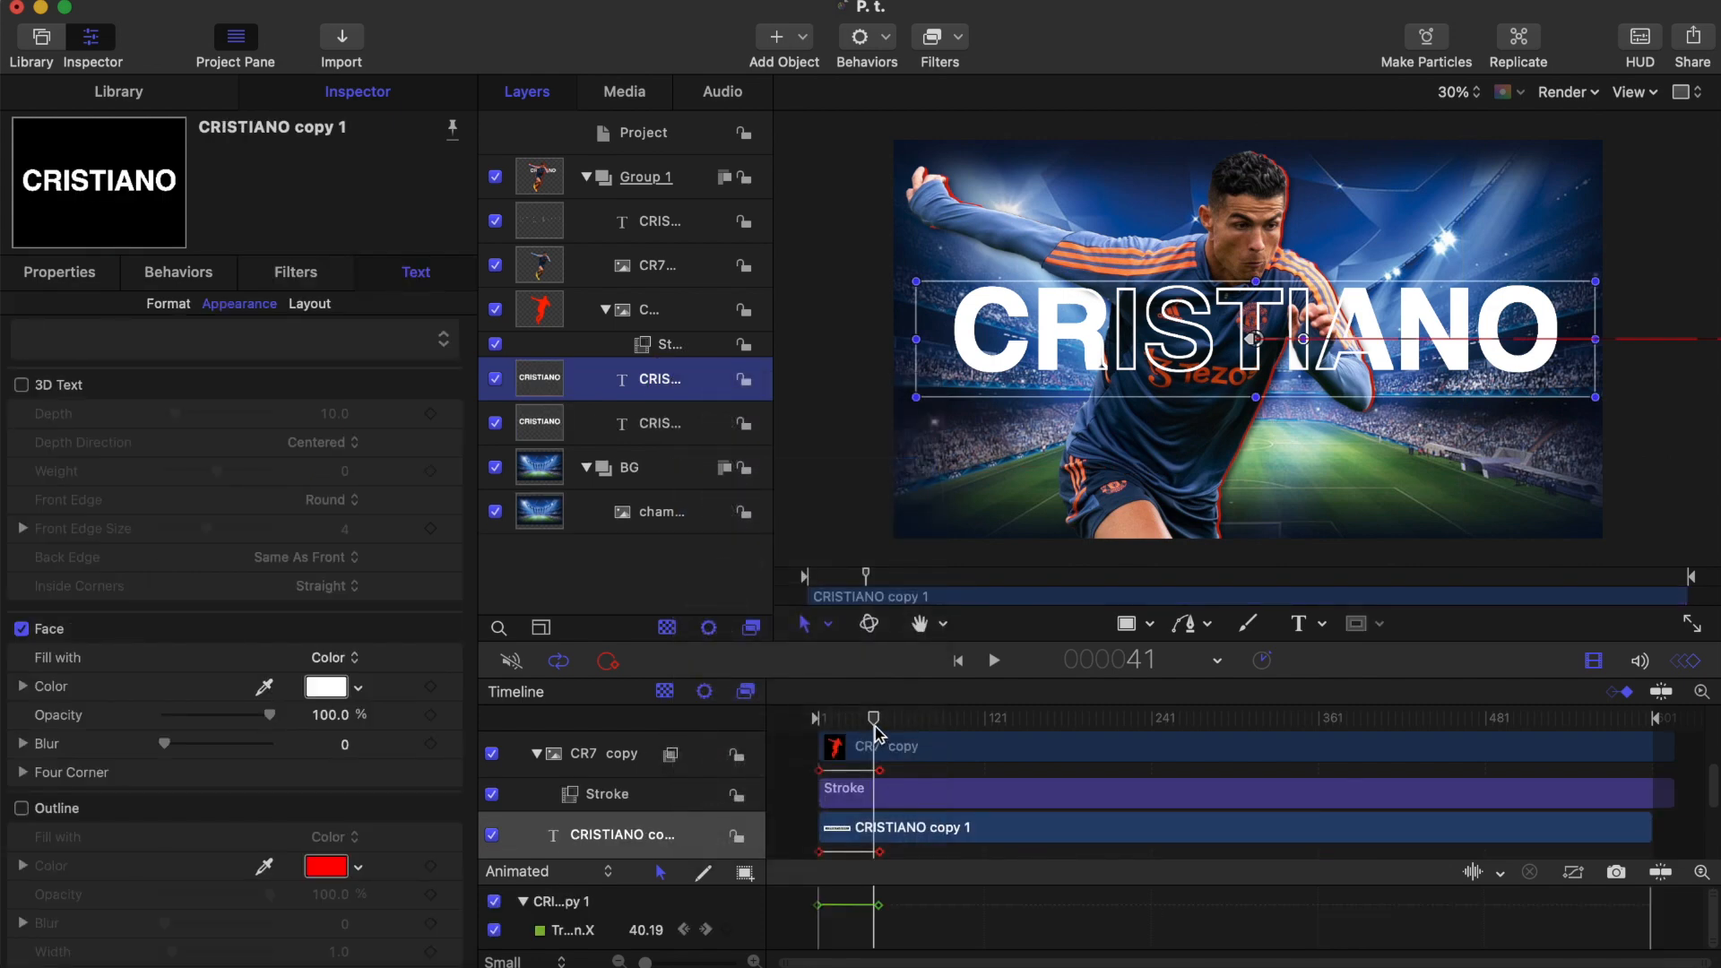
Move the playhead to frame 2 and shift the upper solid CRISTIANO title one frame later in the timeline
left_click(648, 428)
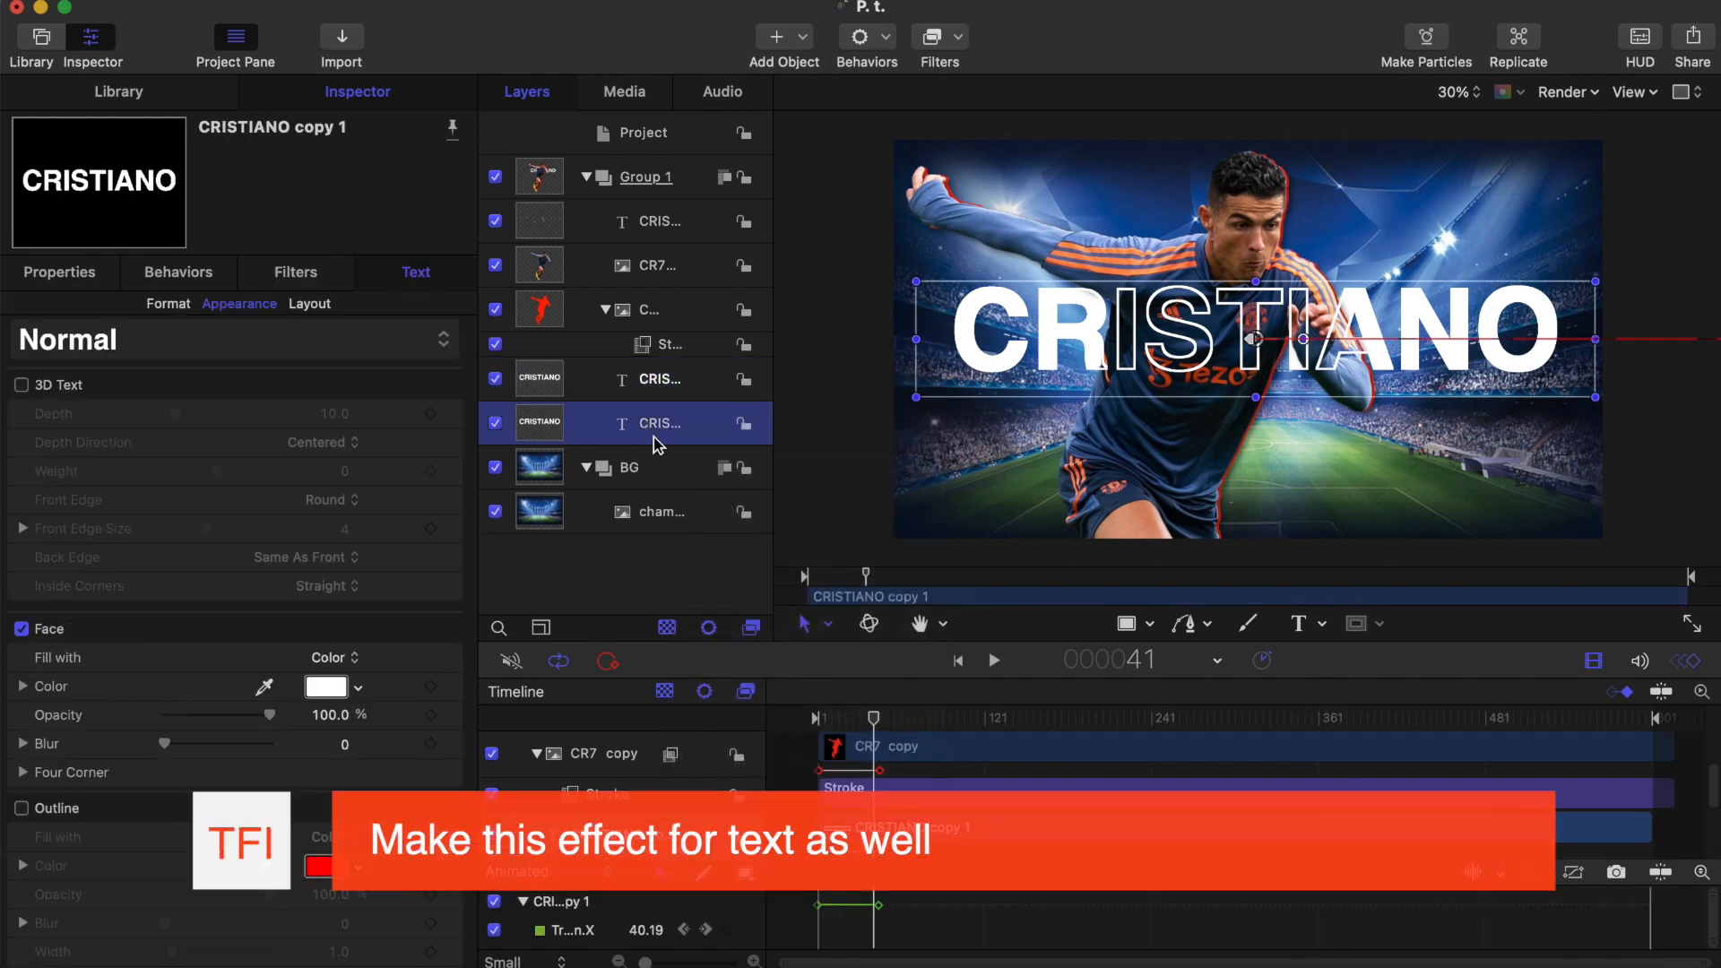
left_click(670, 382)
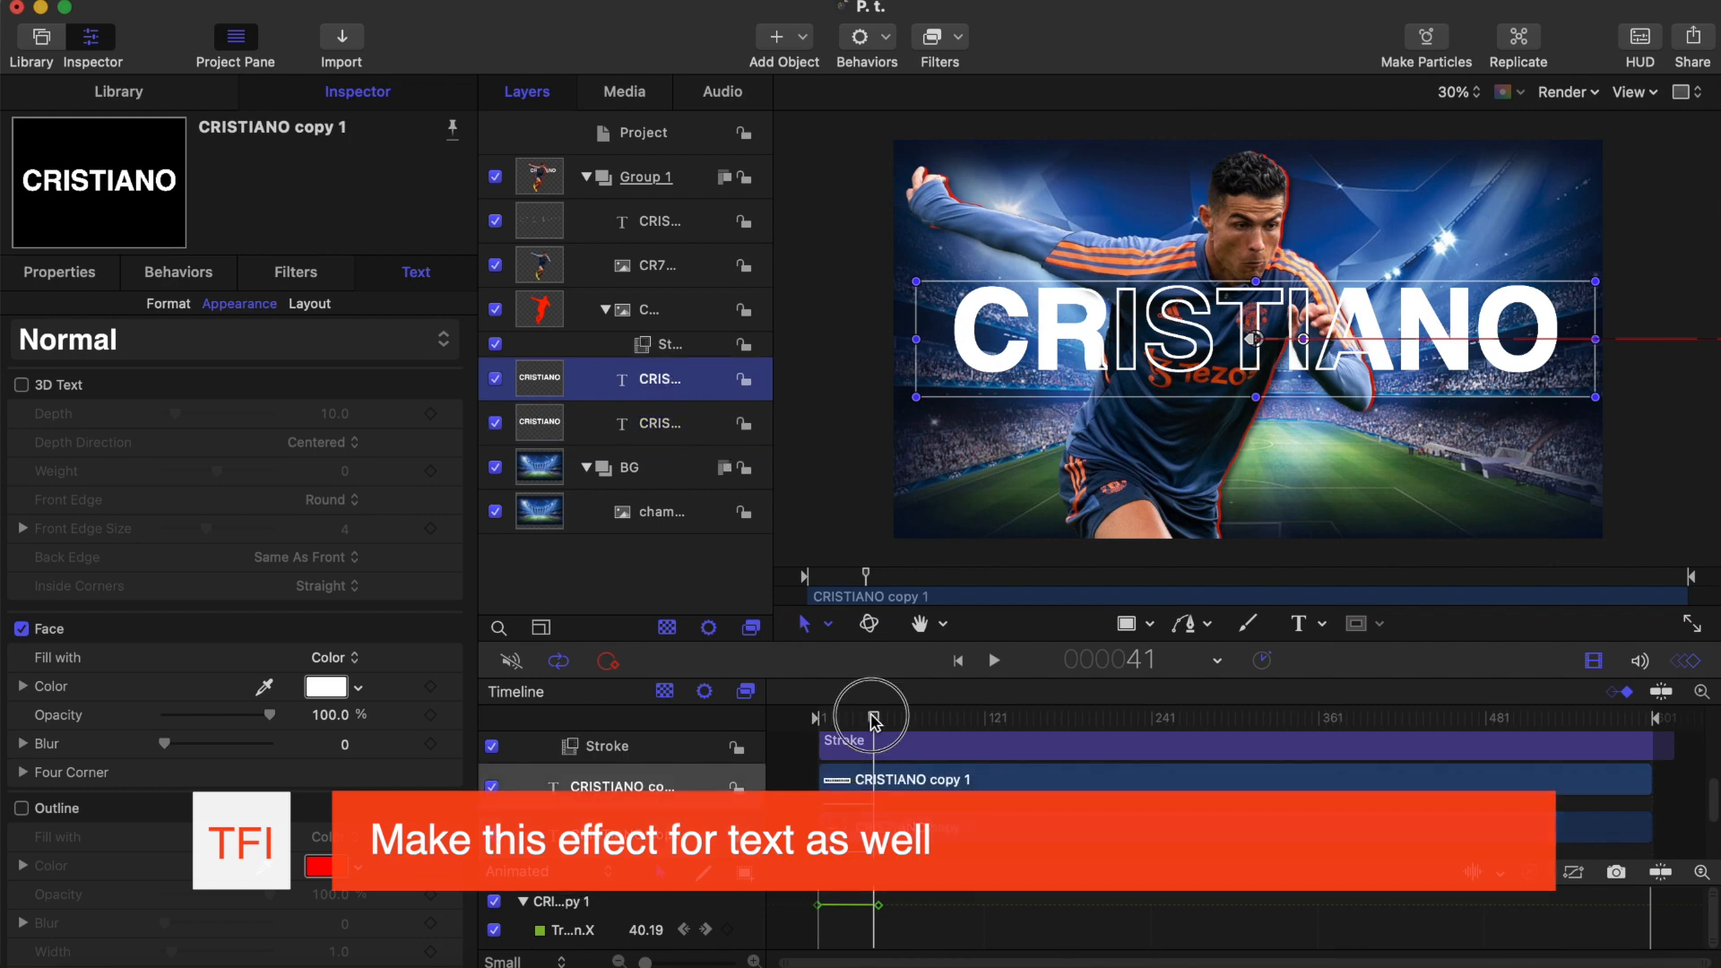
left_click_drag(871, 715, 808, 718)
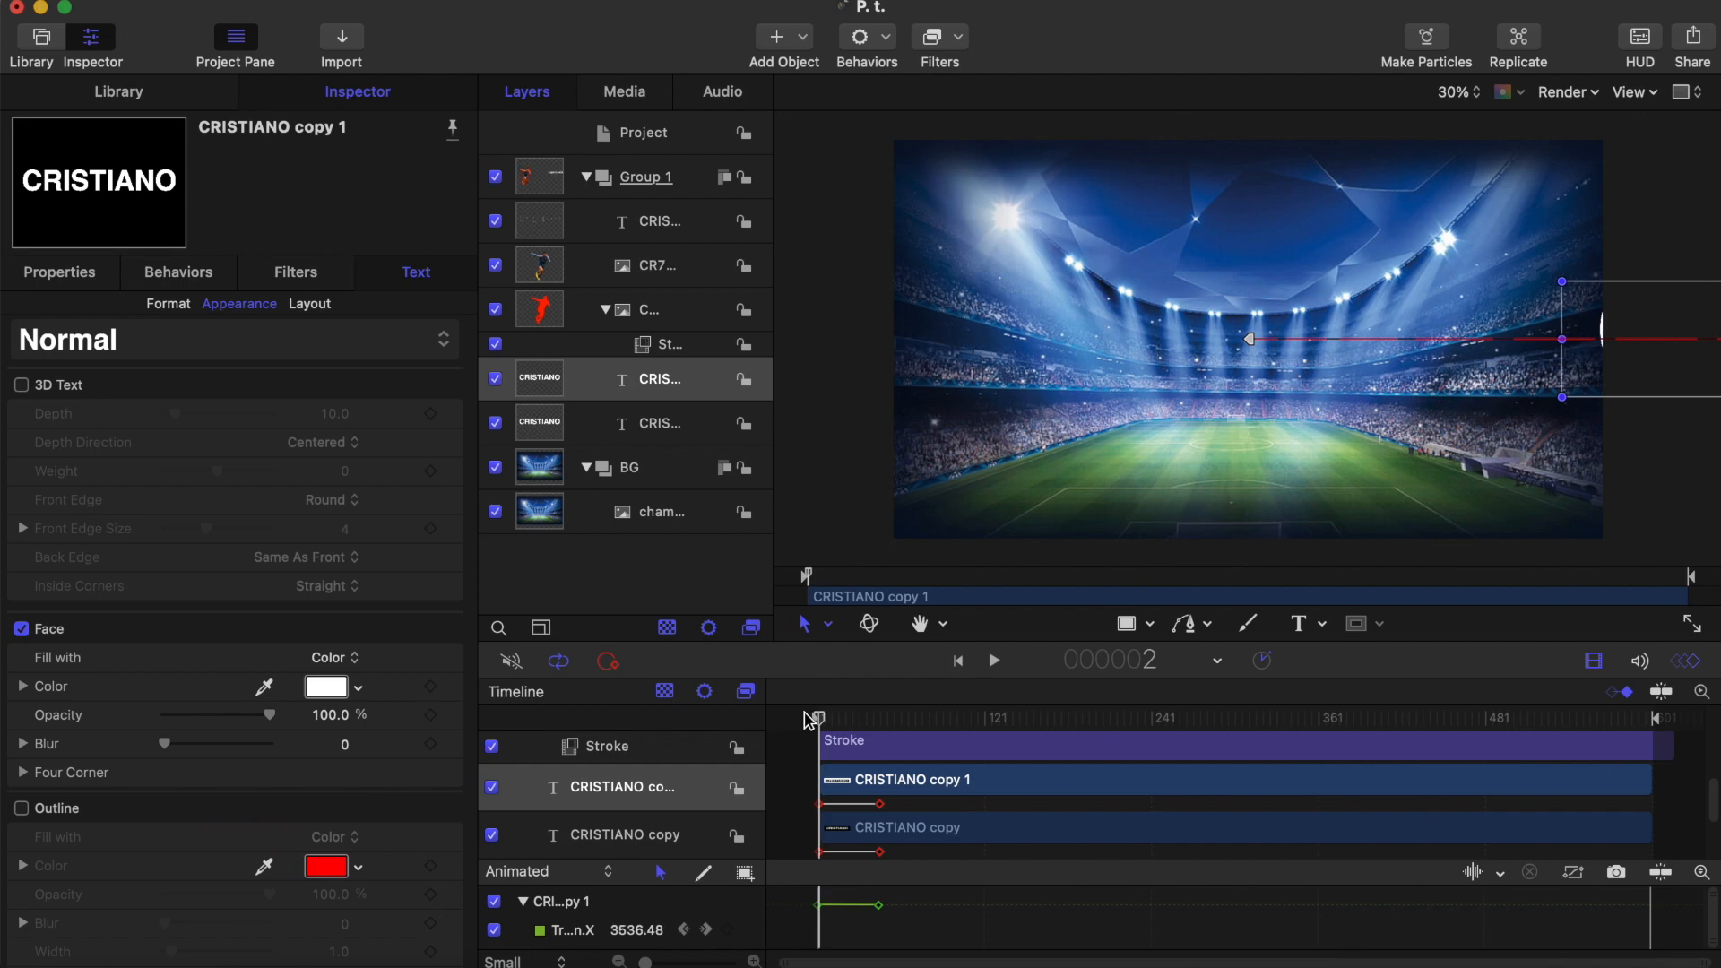
left_click_drag(875, 784, 877, 785)
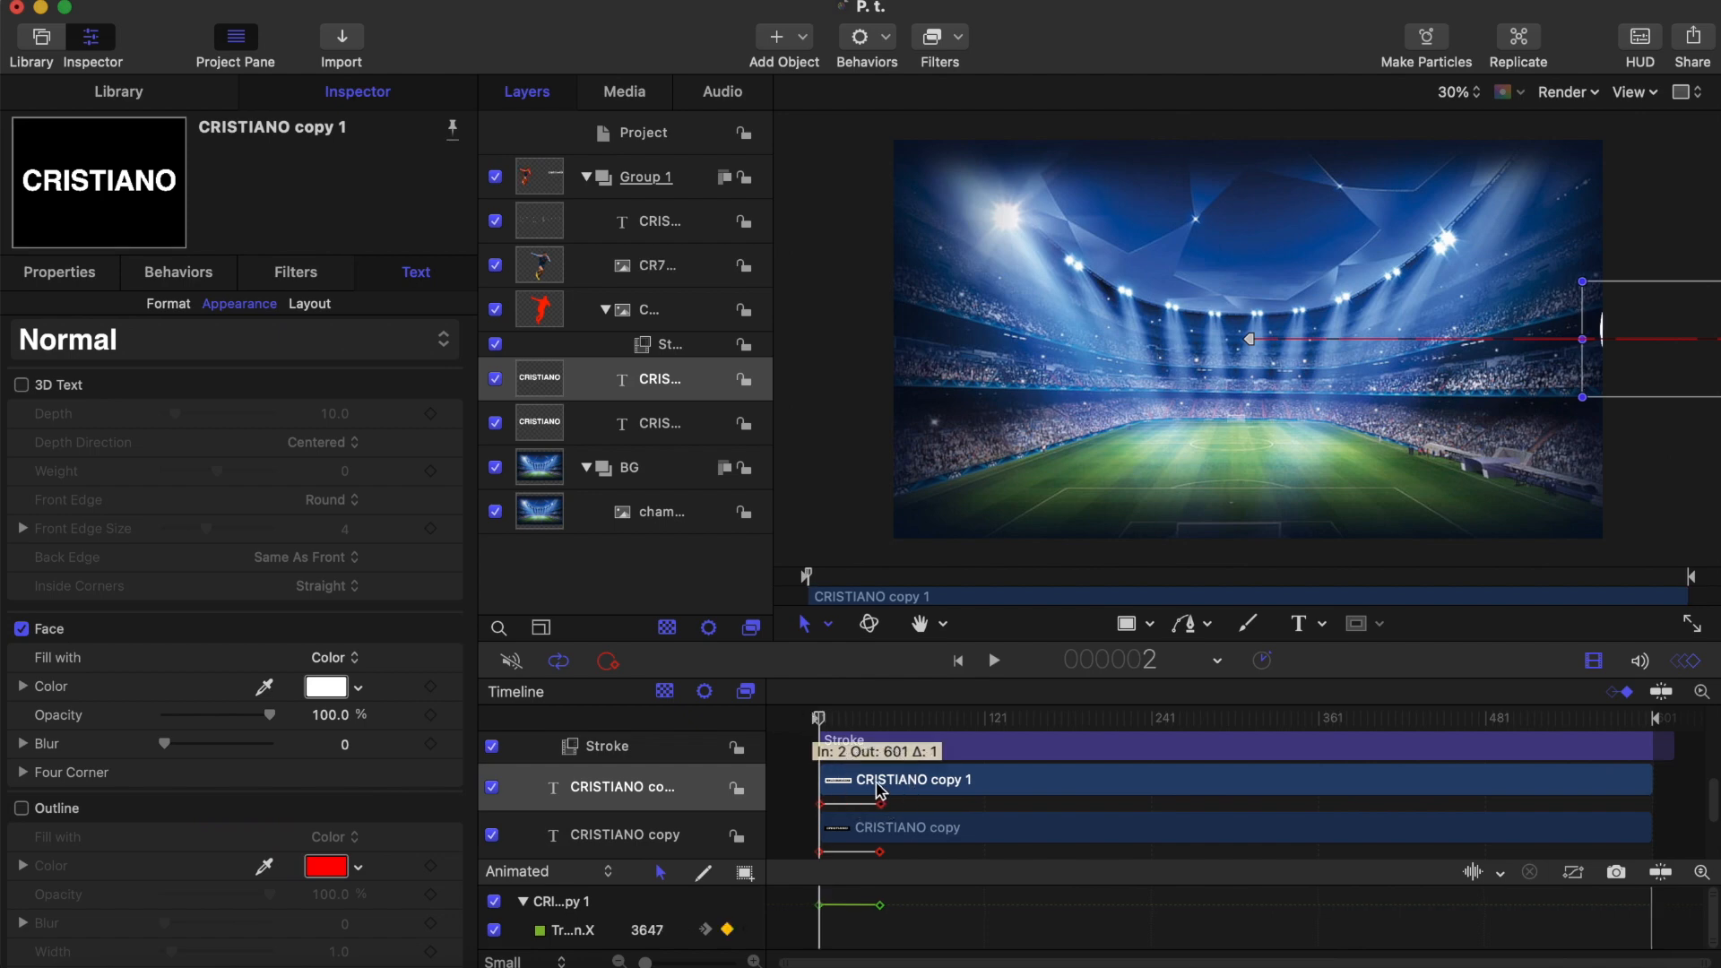
Set the face color of the lower solid CRISTIANO title to Maraschino red and play back the result
left_click(662, 435)
left_click(334, 689)
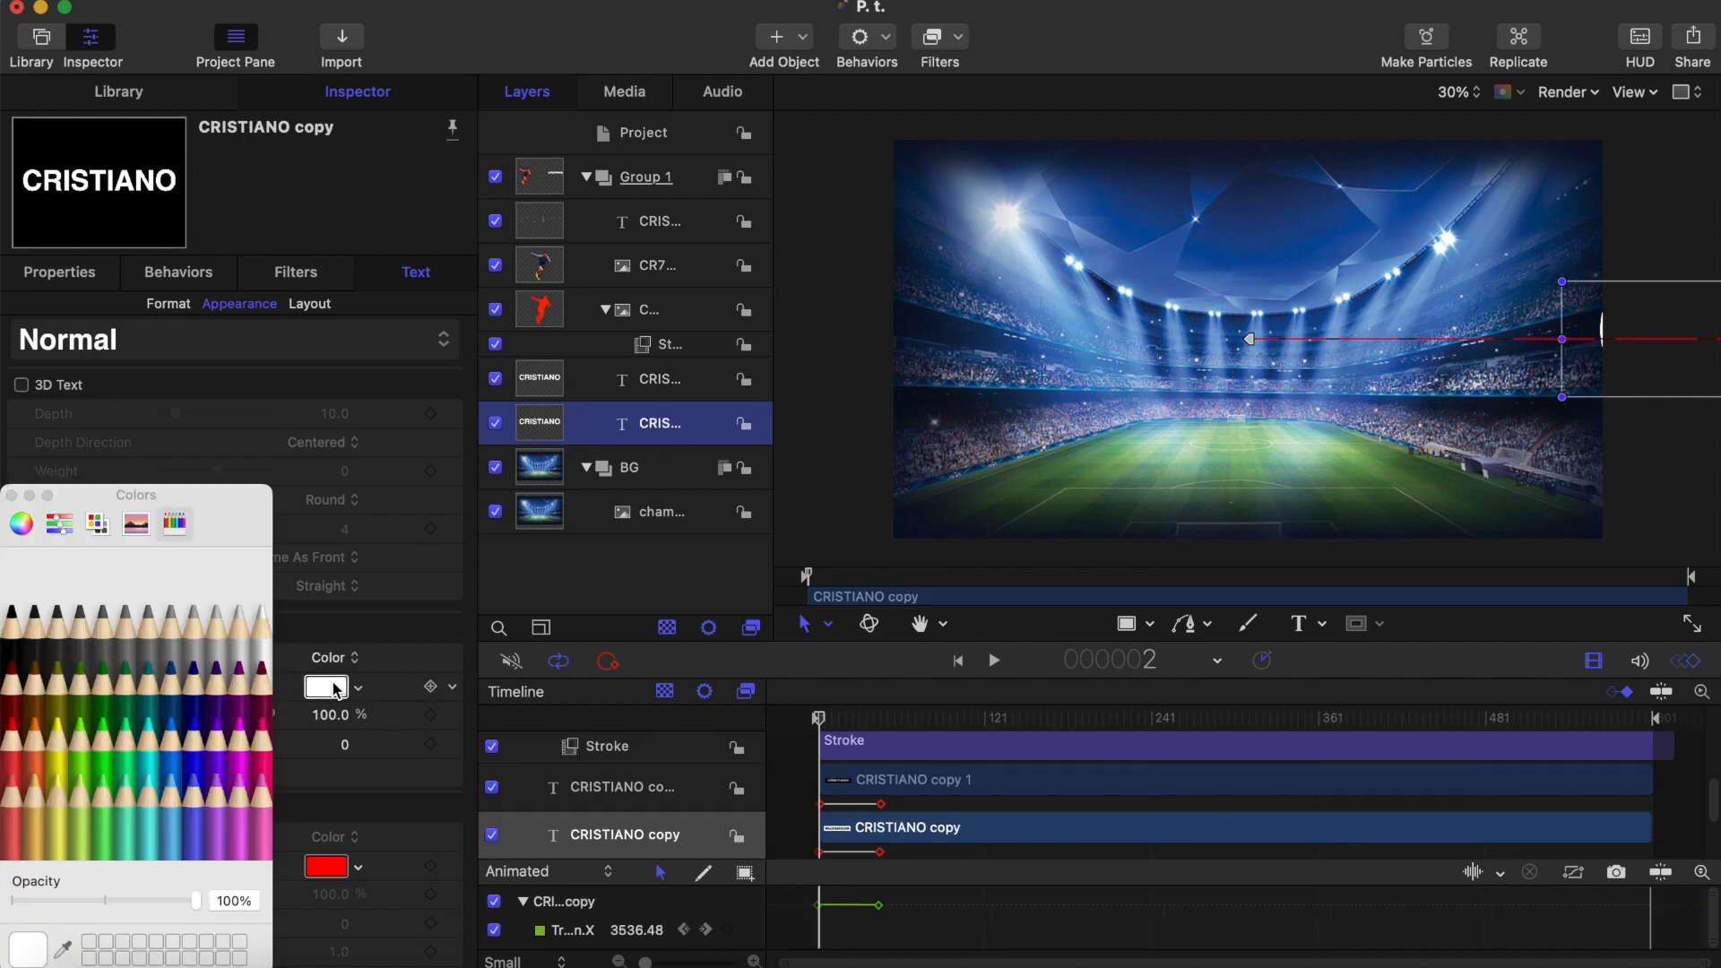
left_click(13, 733)
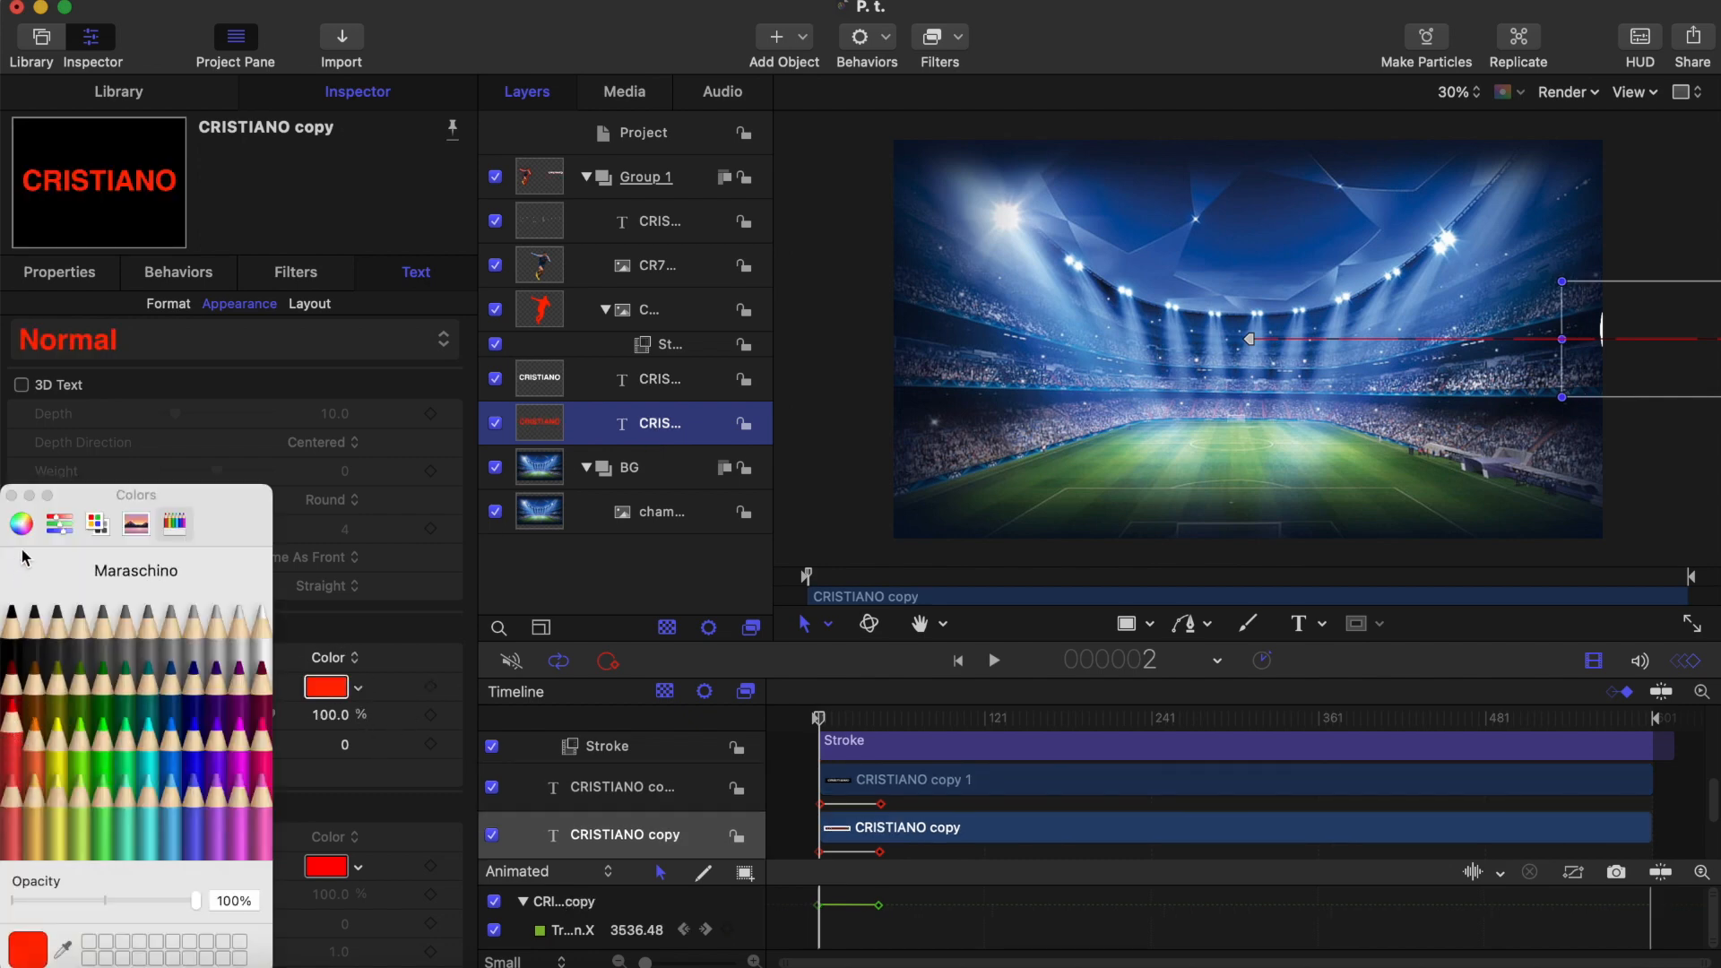
left_click(12, 495)
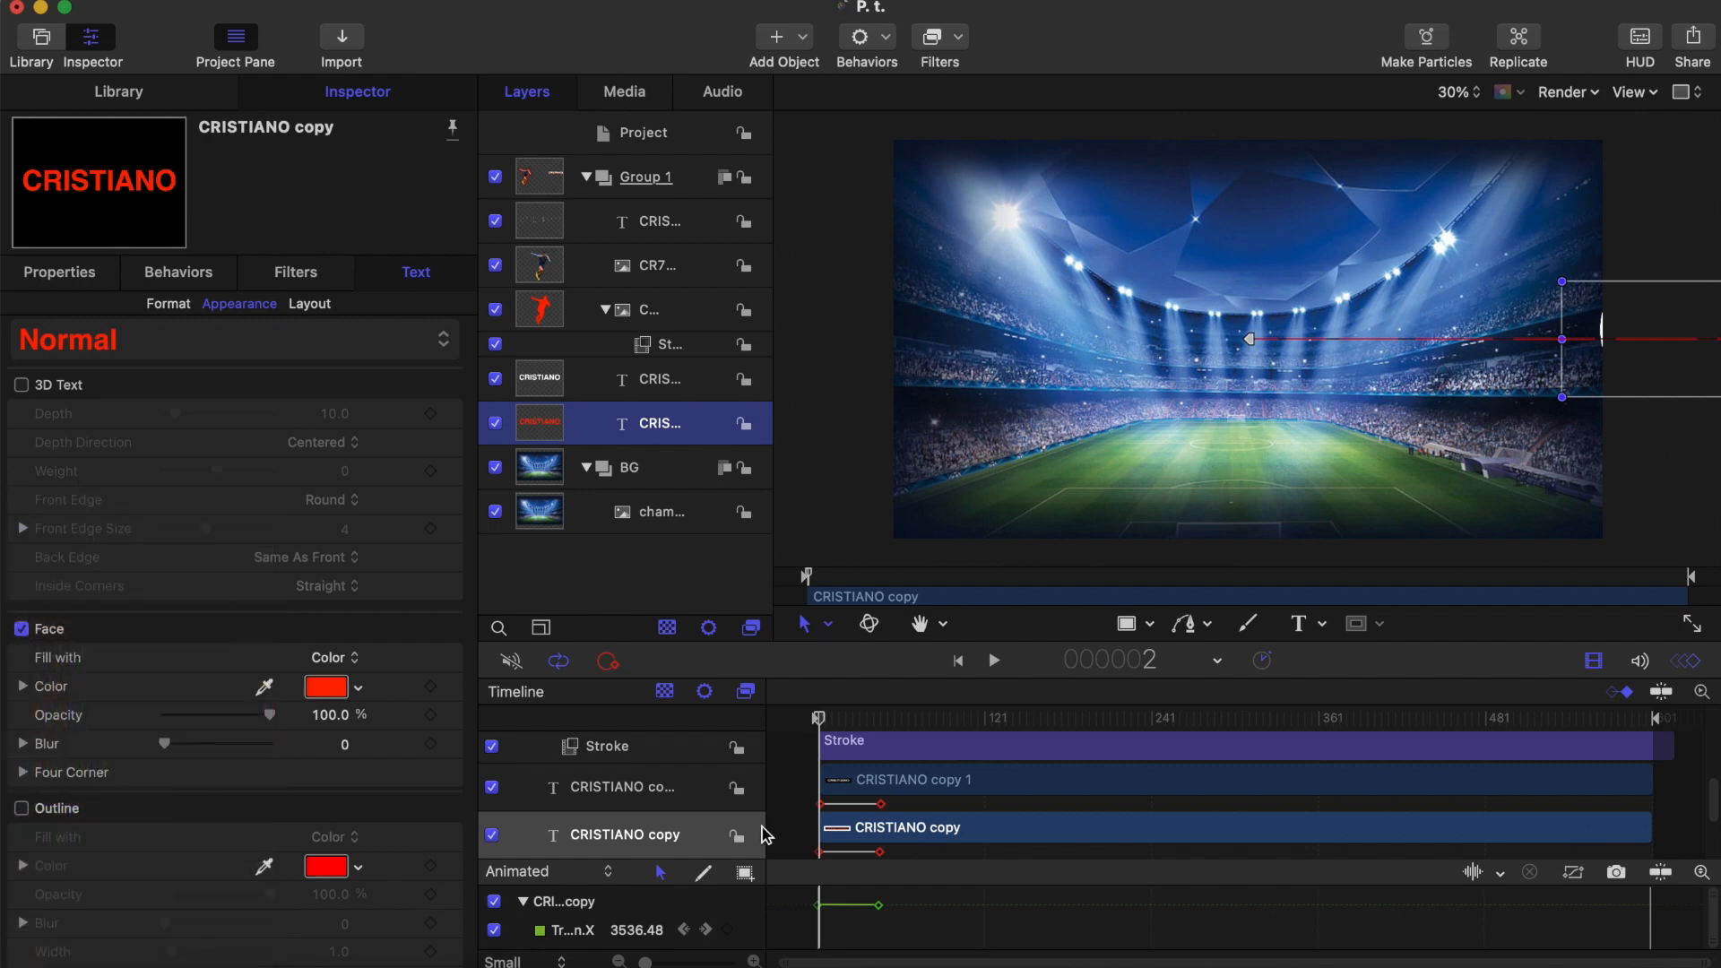
key("space")
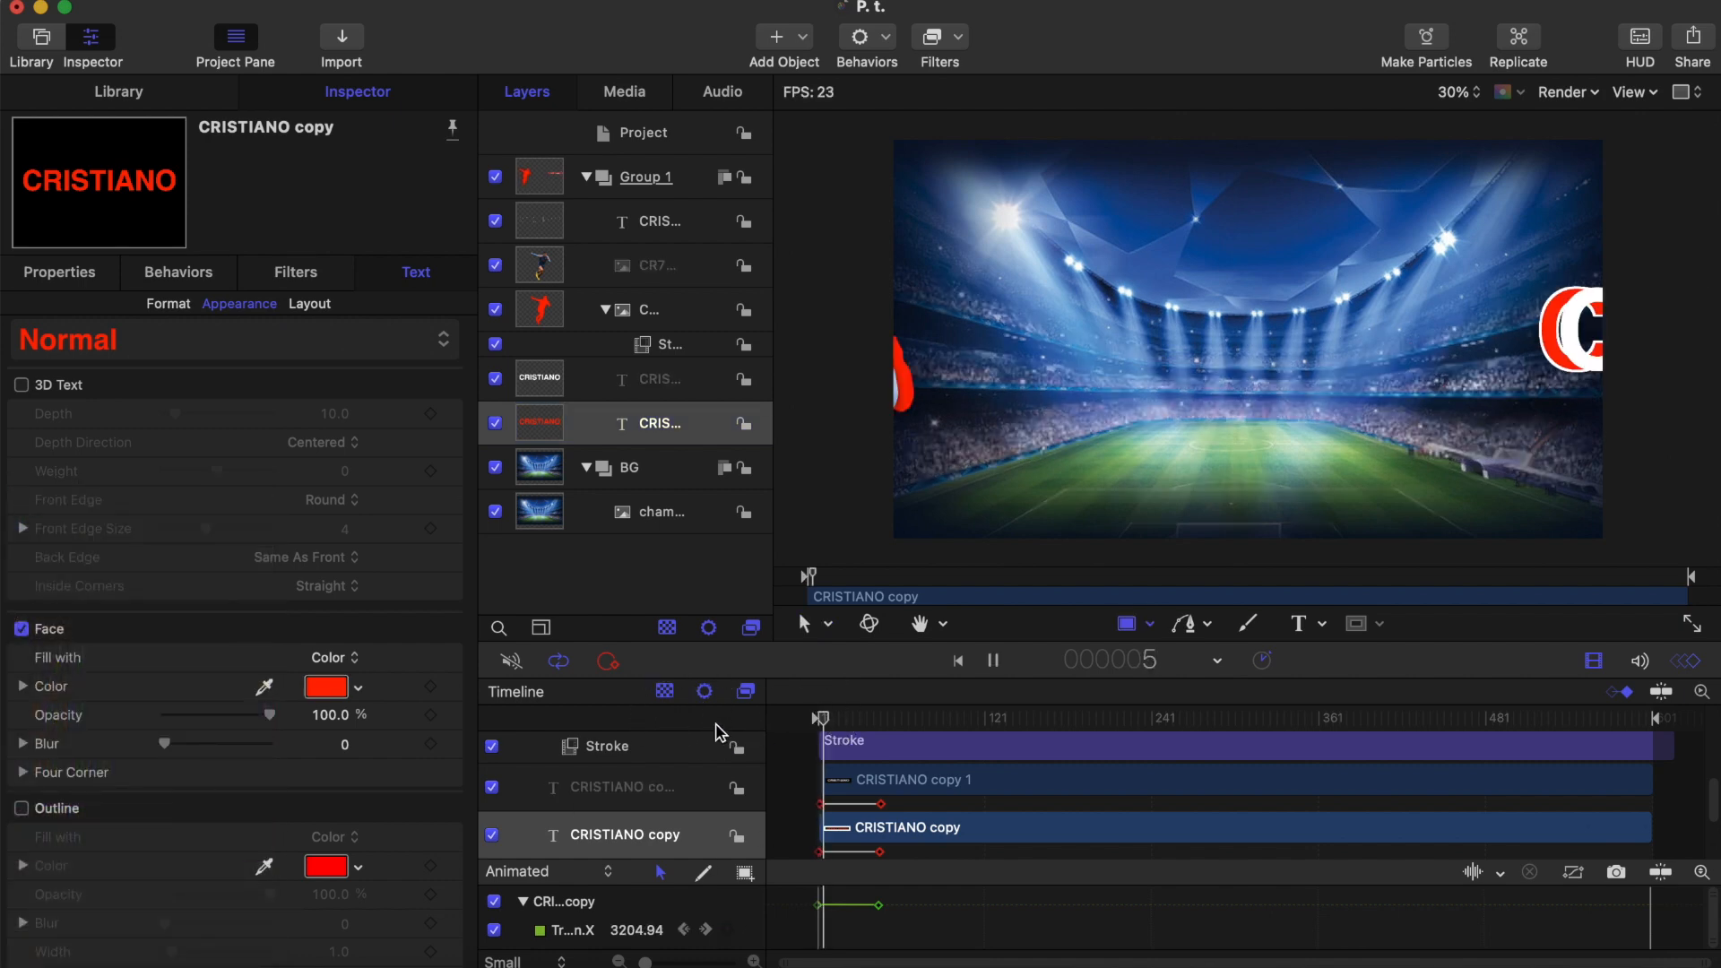
key("space")
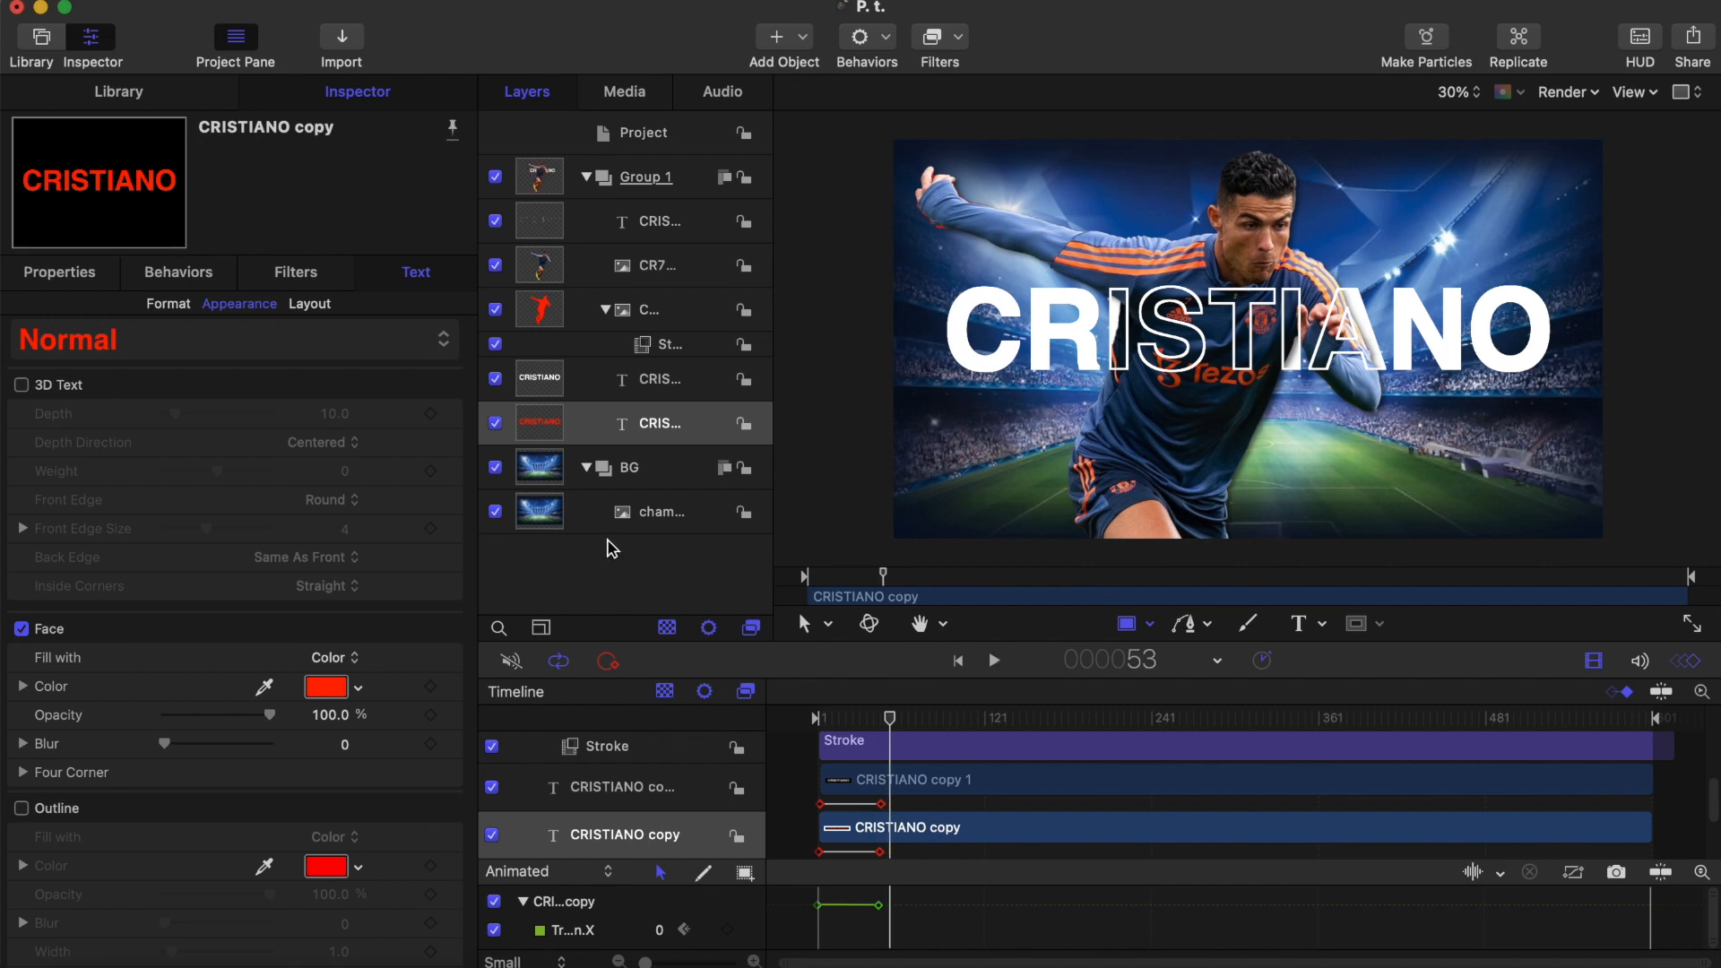
Set the drop shadow distance of the upper CR7 picture layer to 17
left_click(657, 266)
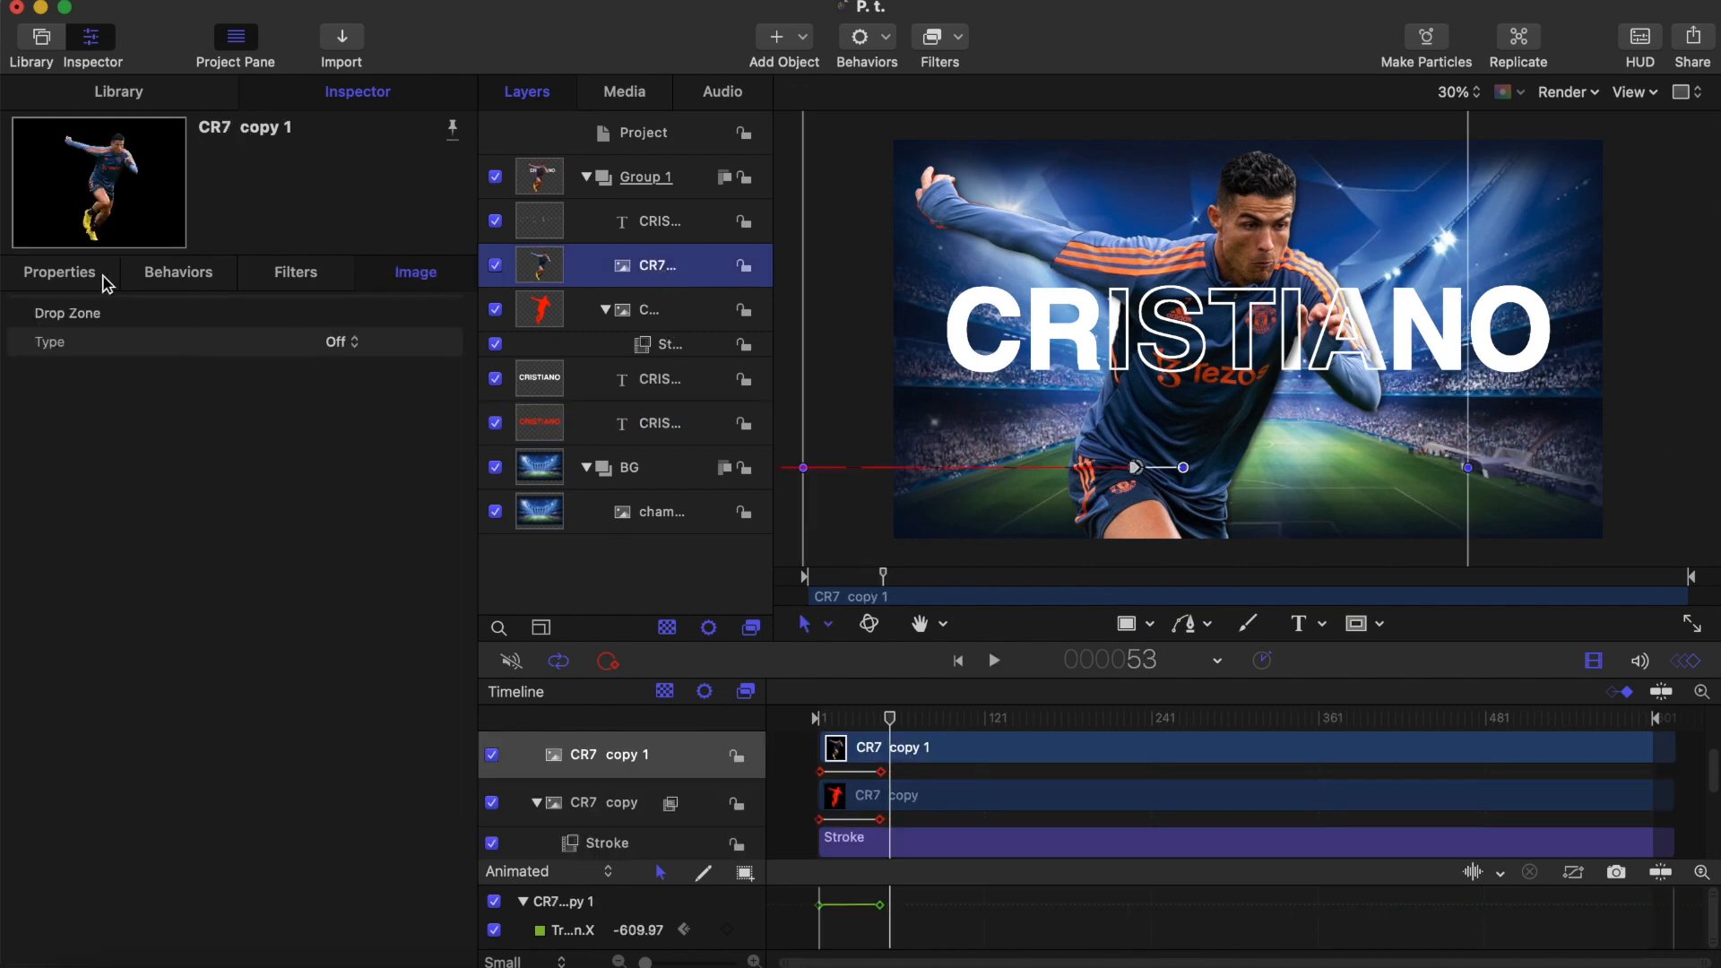
left_click(104, 279)
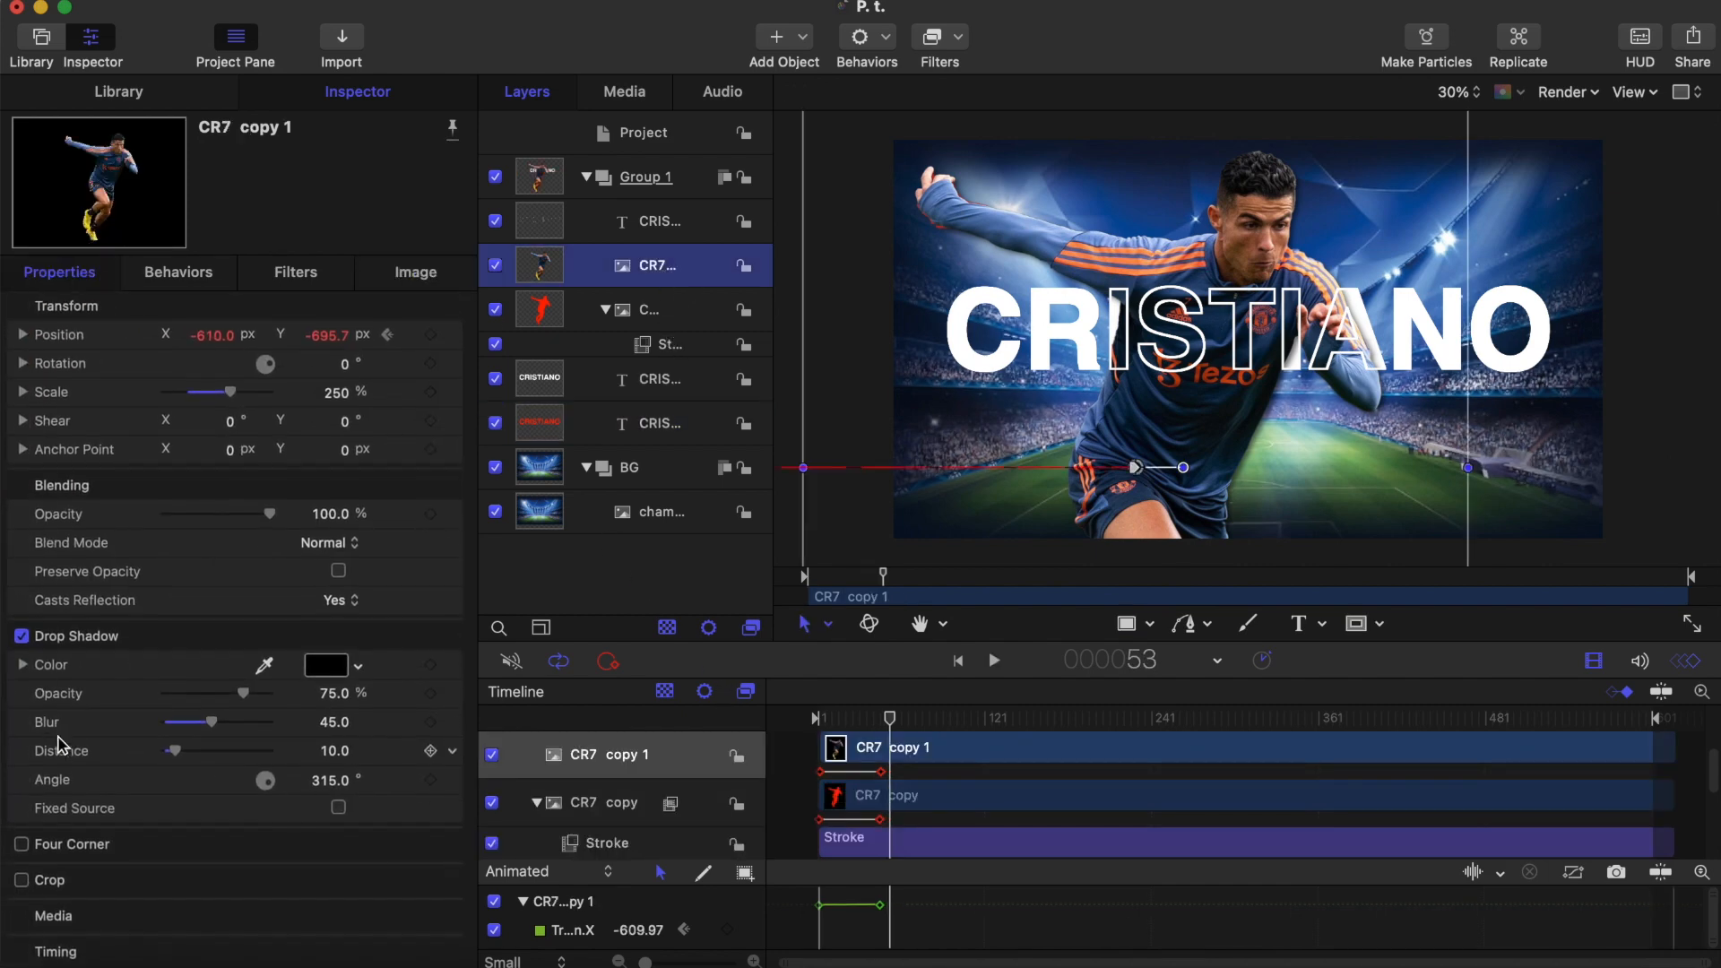
scroll(58, 753, "up", 1)
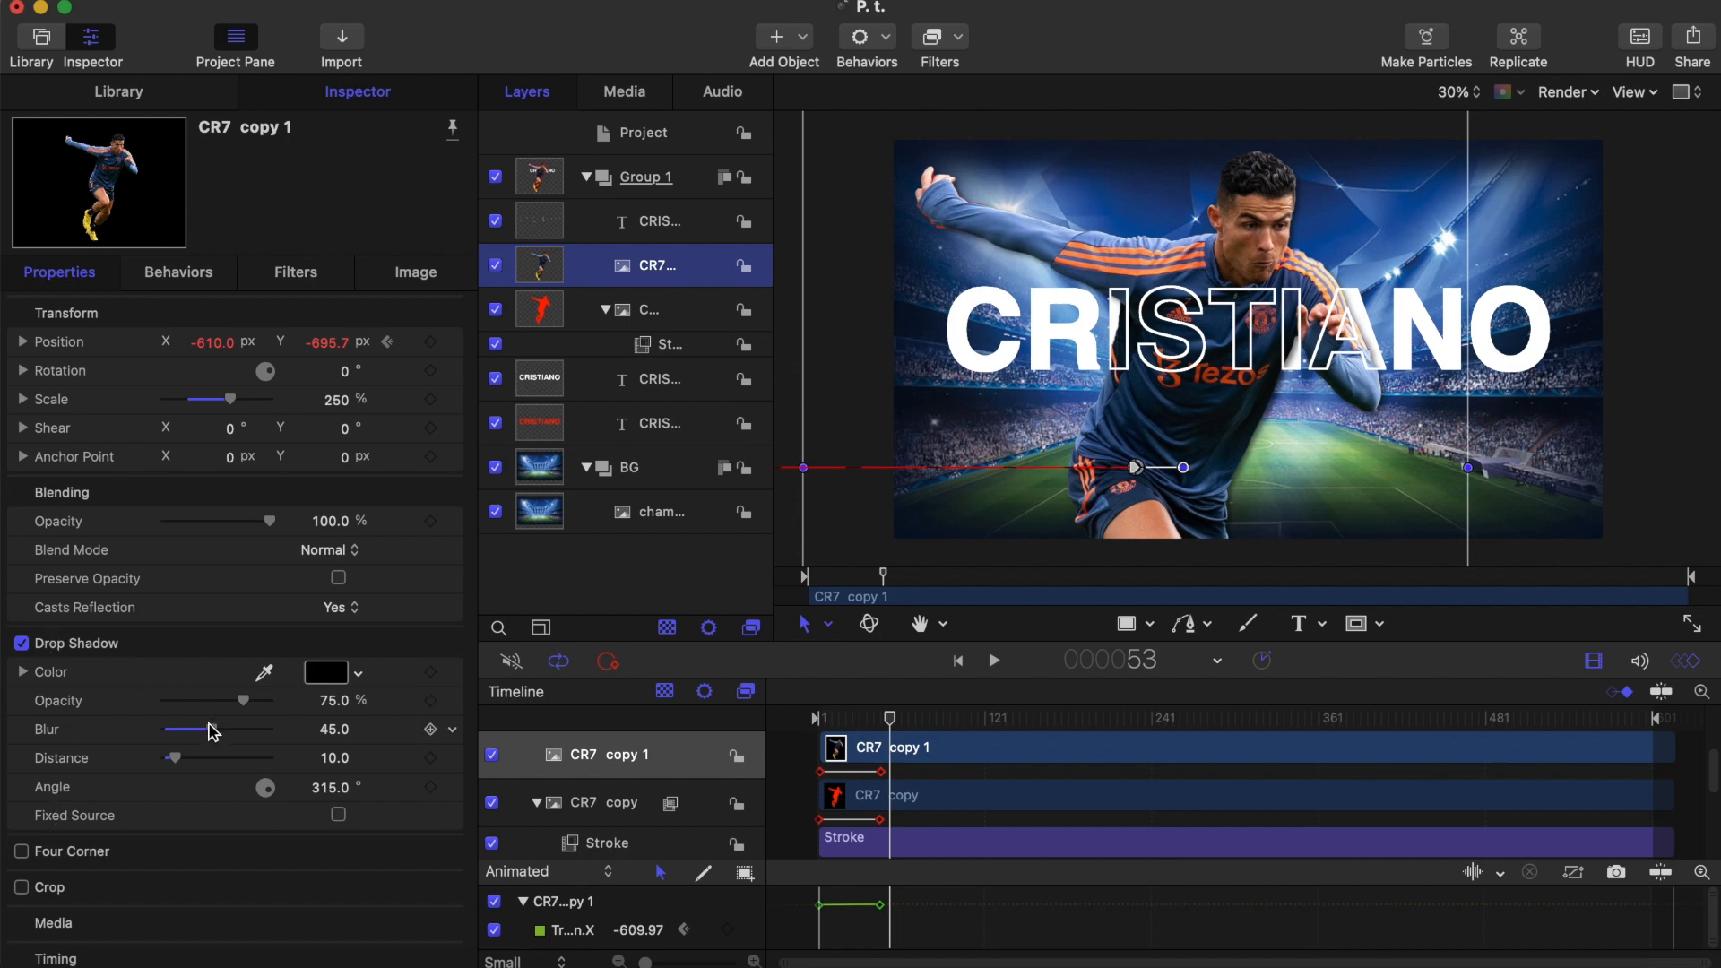
left_click_drag(175, 759, 180, 768)
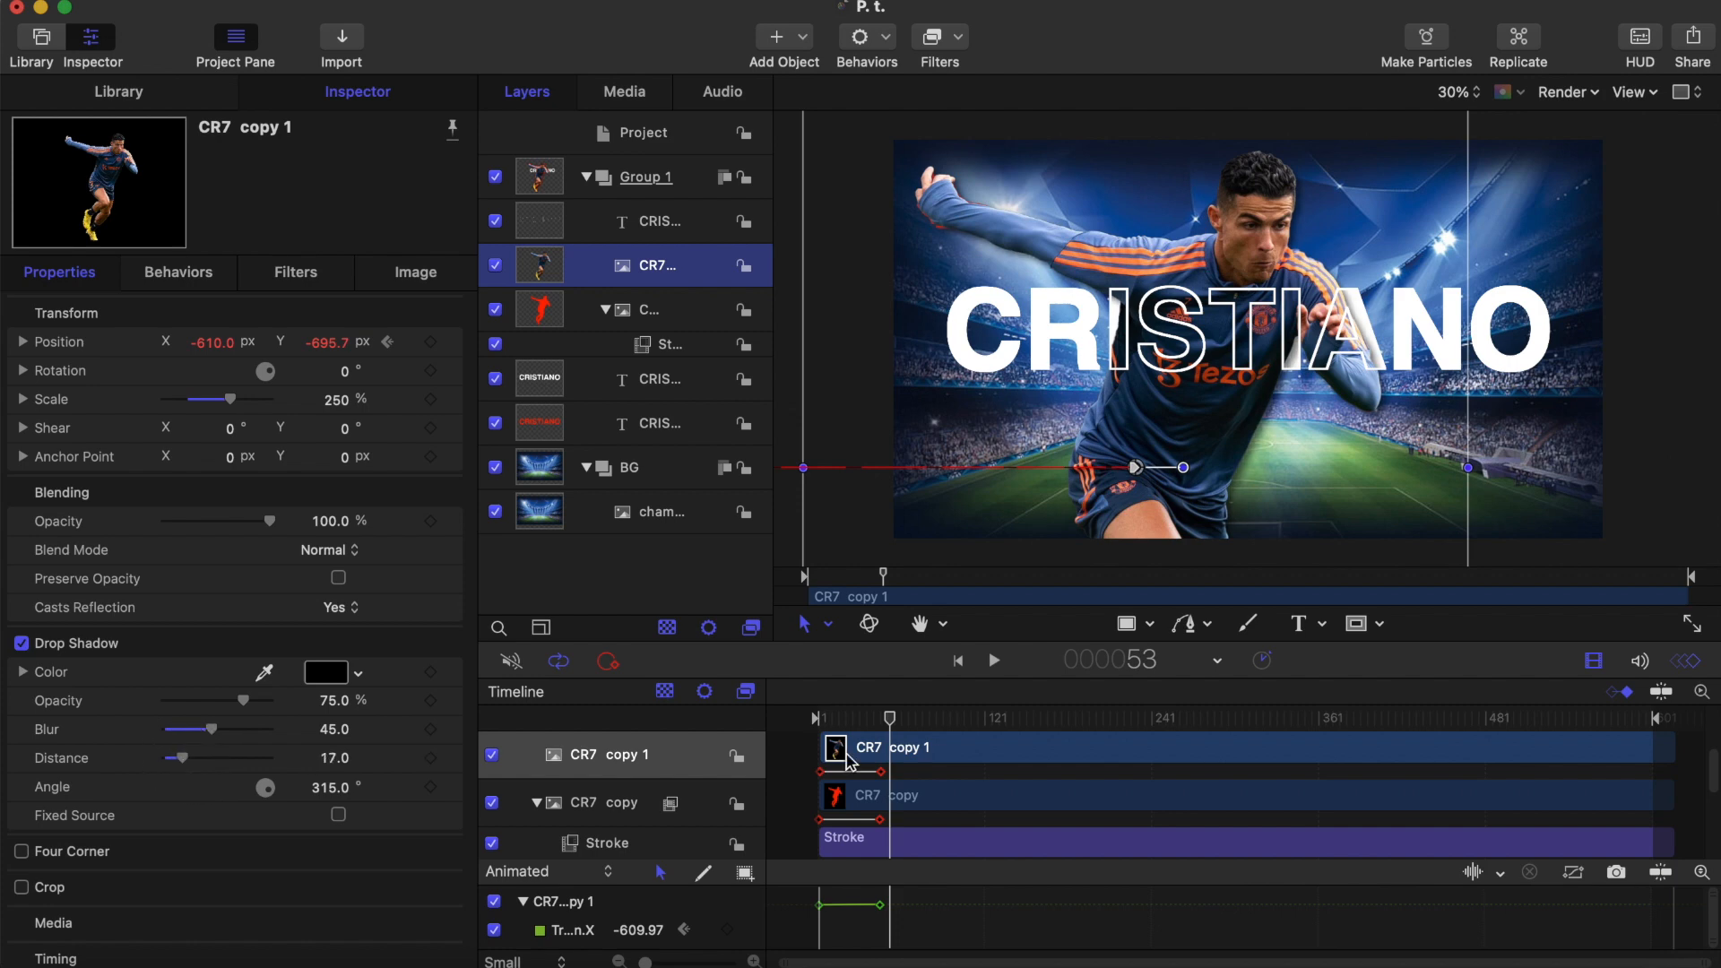
Play the animation from the beginning to review the red offset layers and the athlete's shadow
left_click(1126, 626)
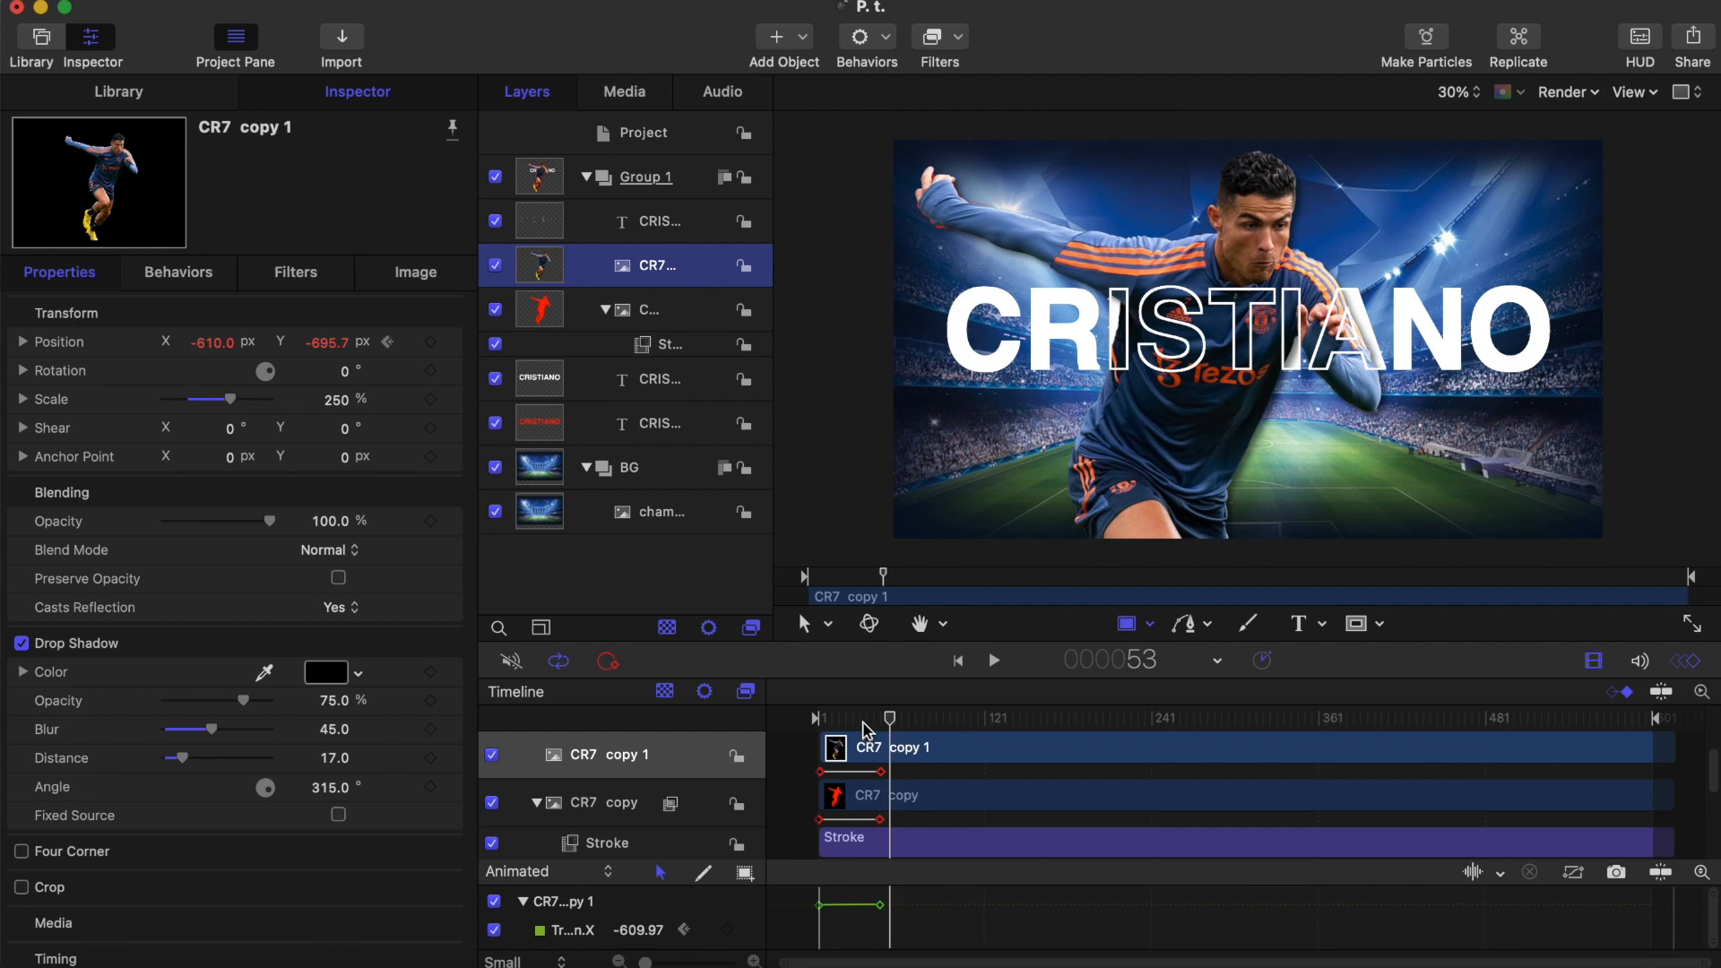
left_click_drag(863, 725, 777, 718)
key("space")
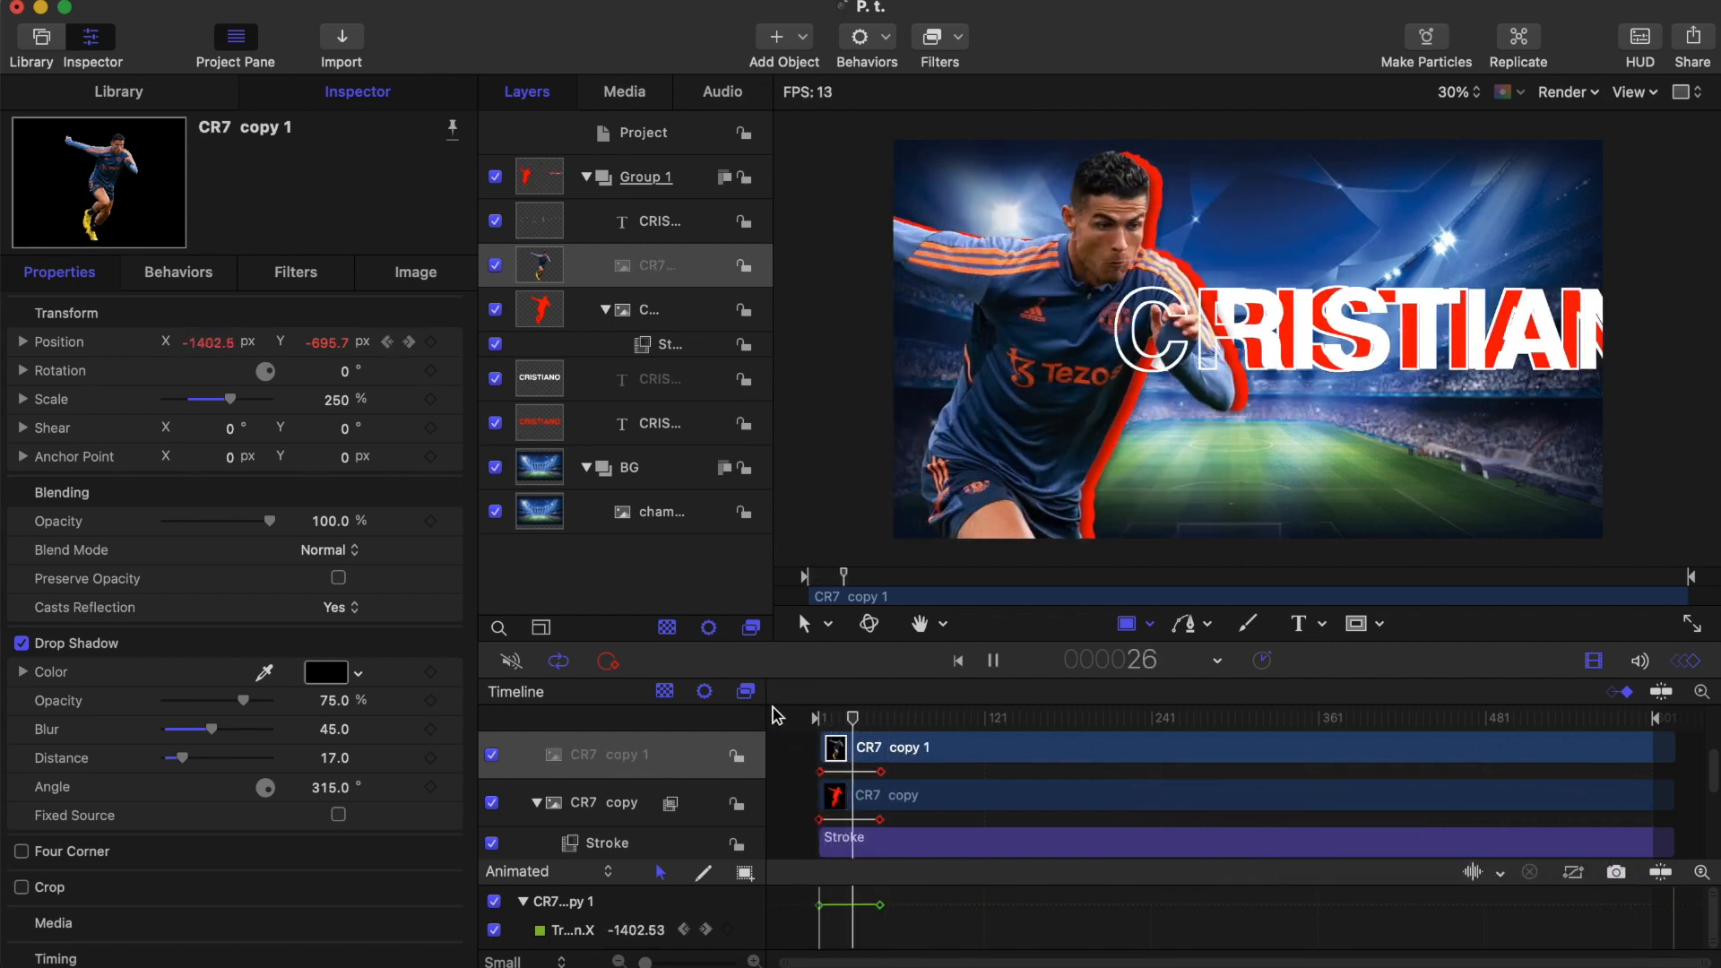
key("space")
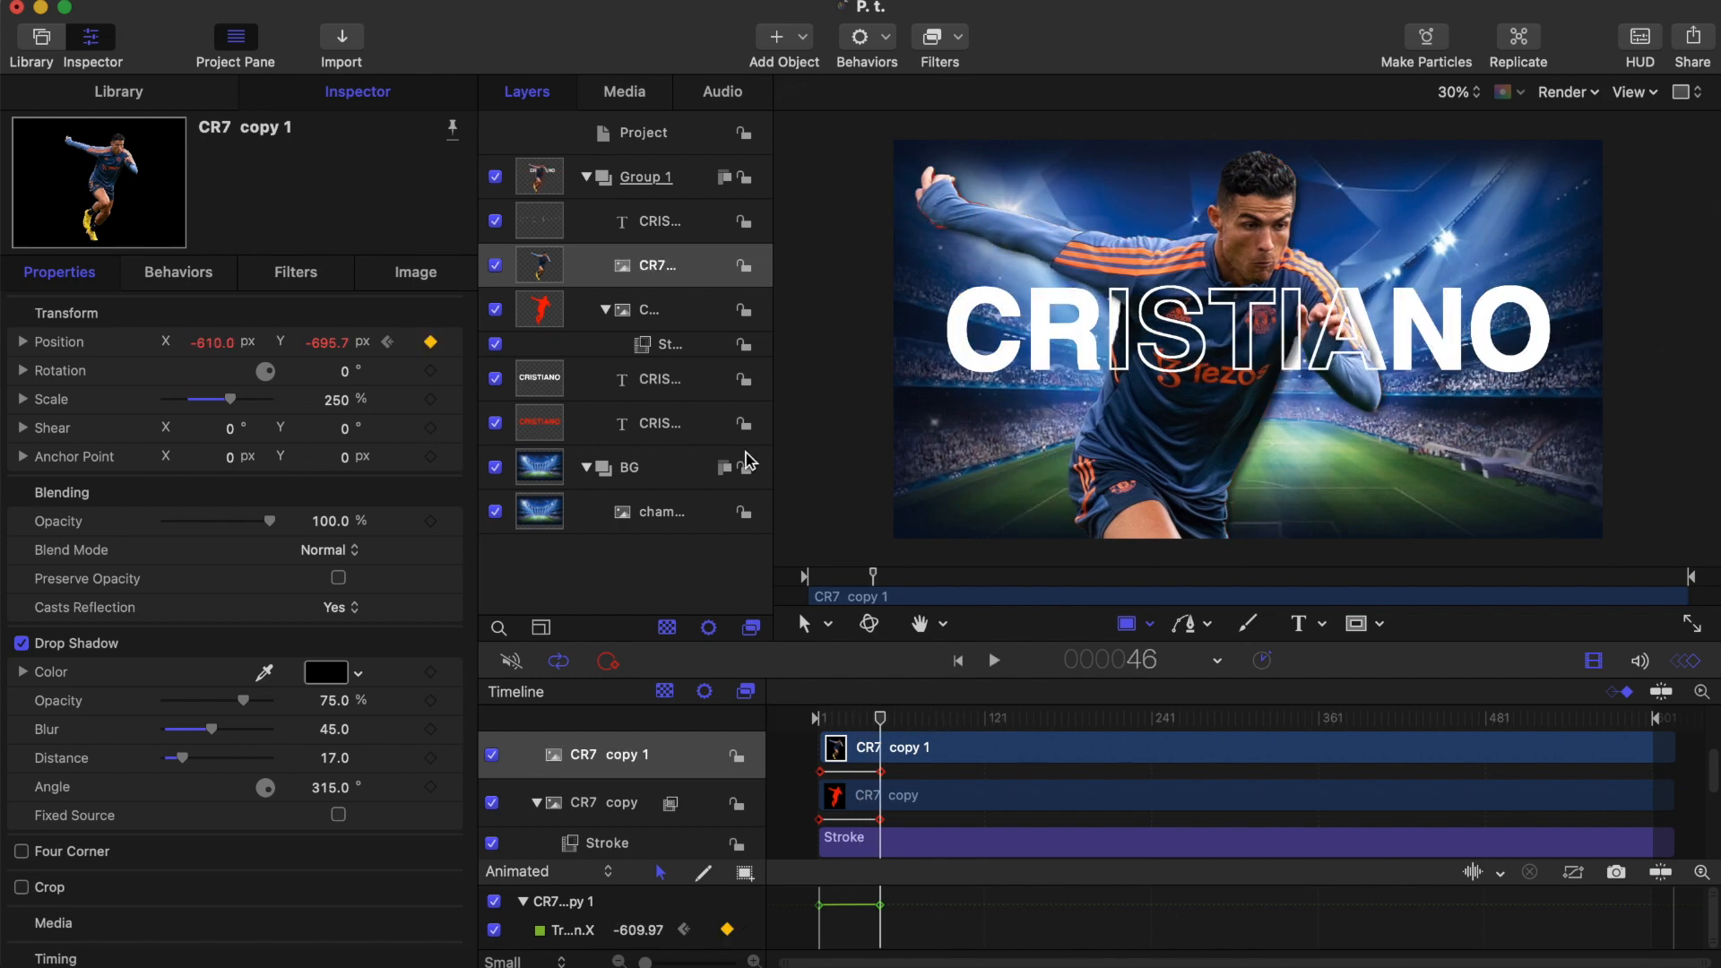
Keyframe the stadium picture's scale at frame 60, and set its scale to 20000% at frame 1
left_click(663, 509)
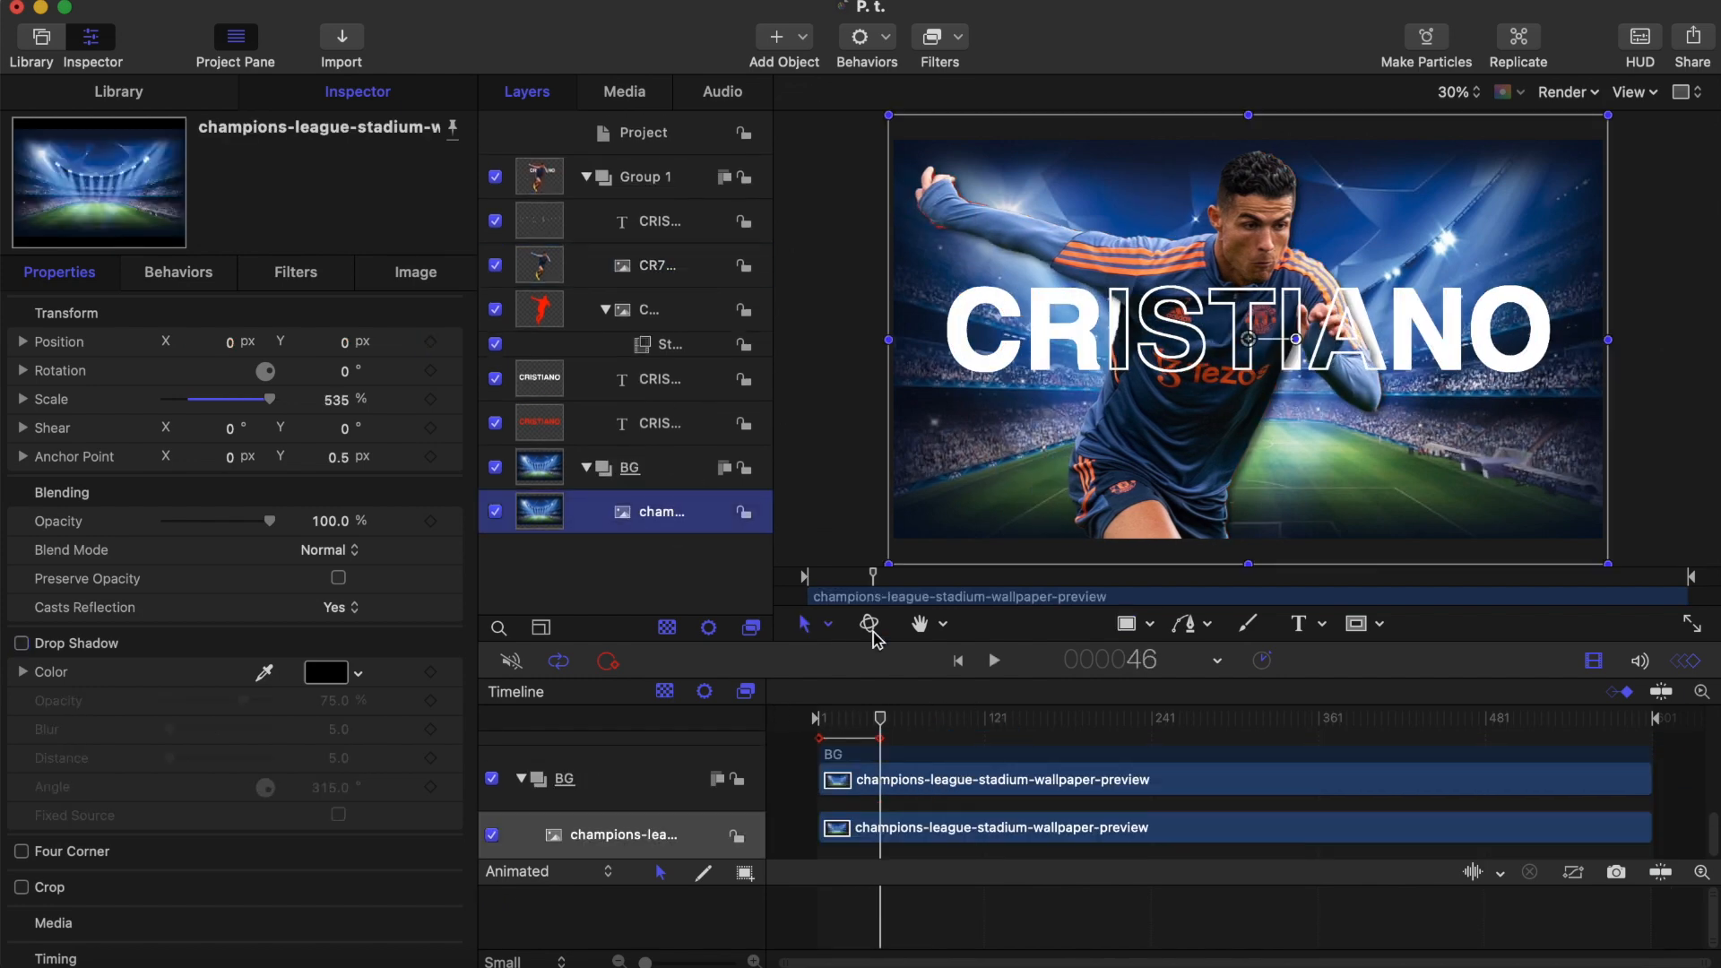
mouse_move(885, 720)
left_mouse_down()
mouse_move(831, 718)
mouse_move(901, 717)
left_mouse_up()
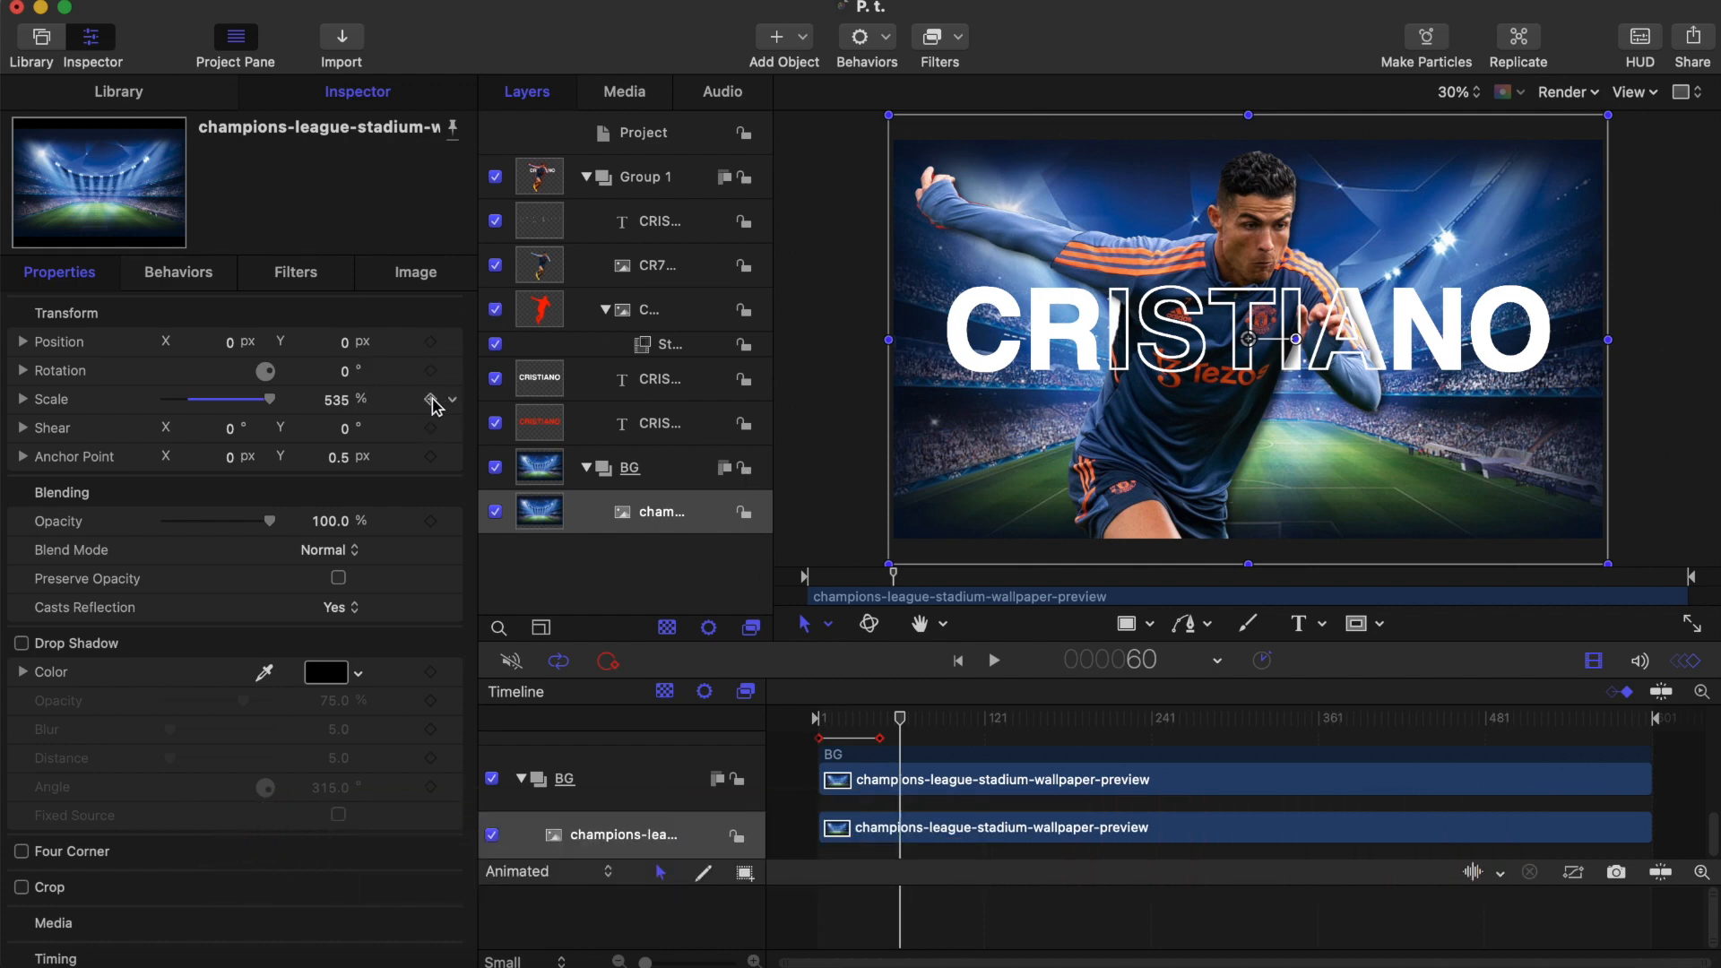
left_click_drag(906, 718, 753, 715)
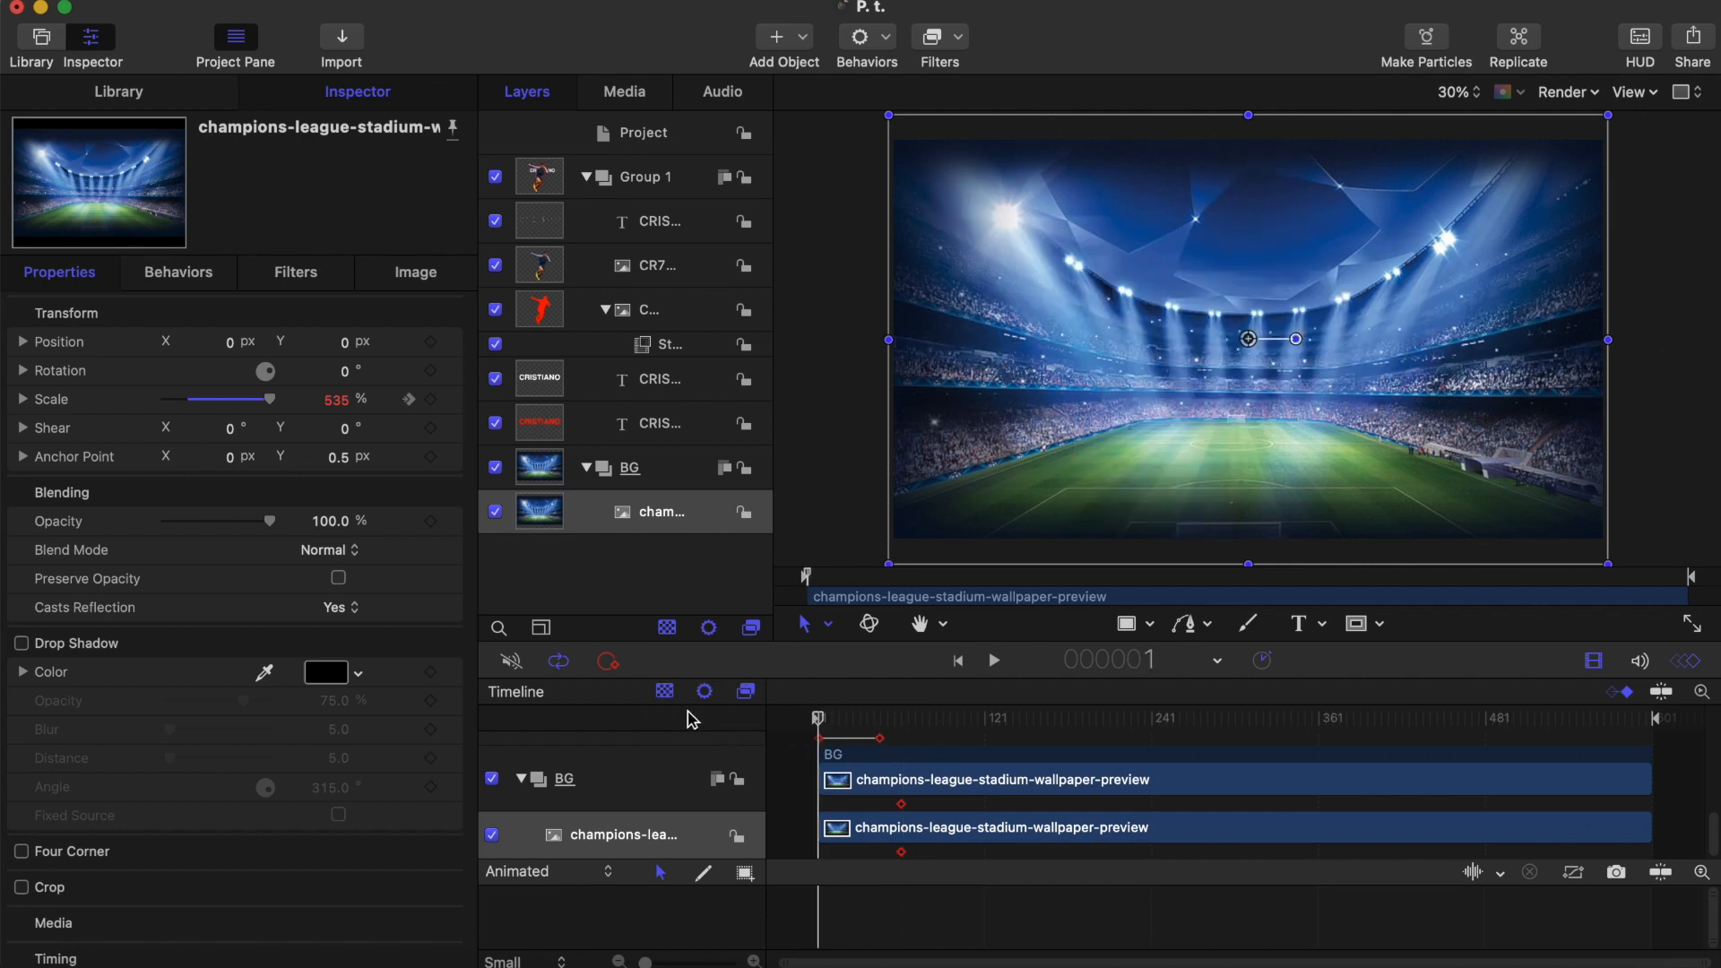
left_click(336, 404)
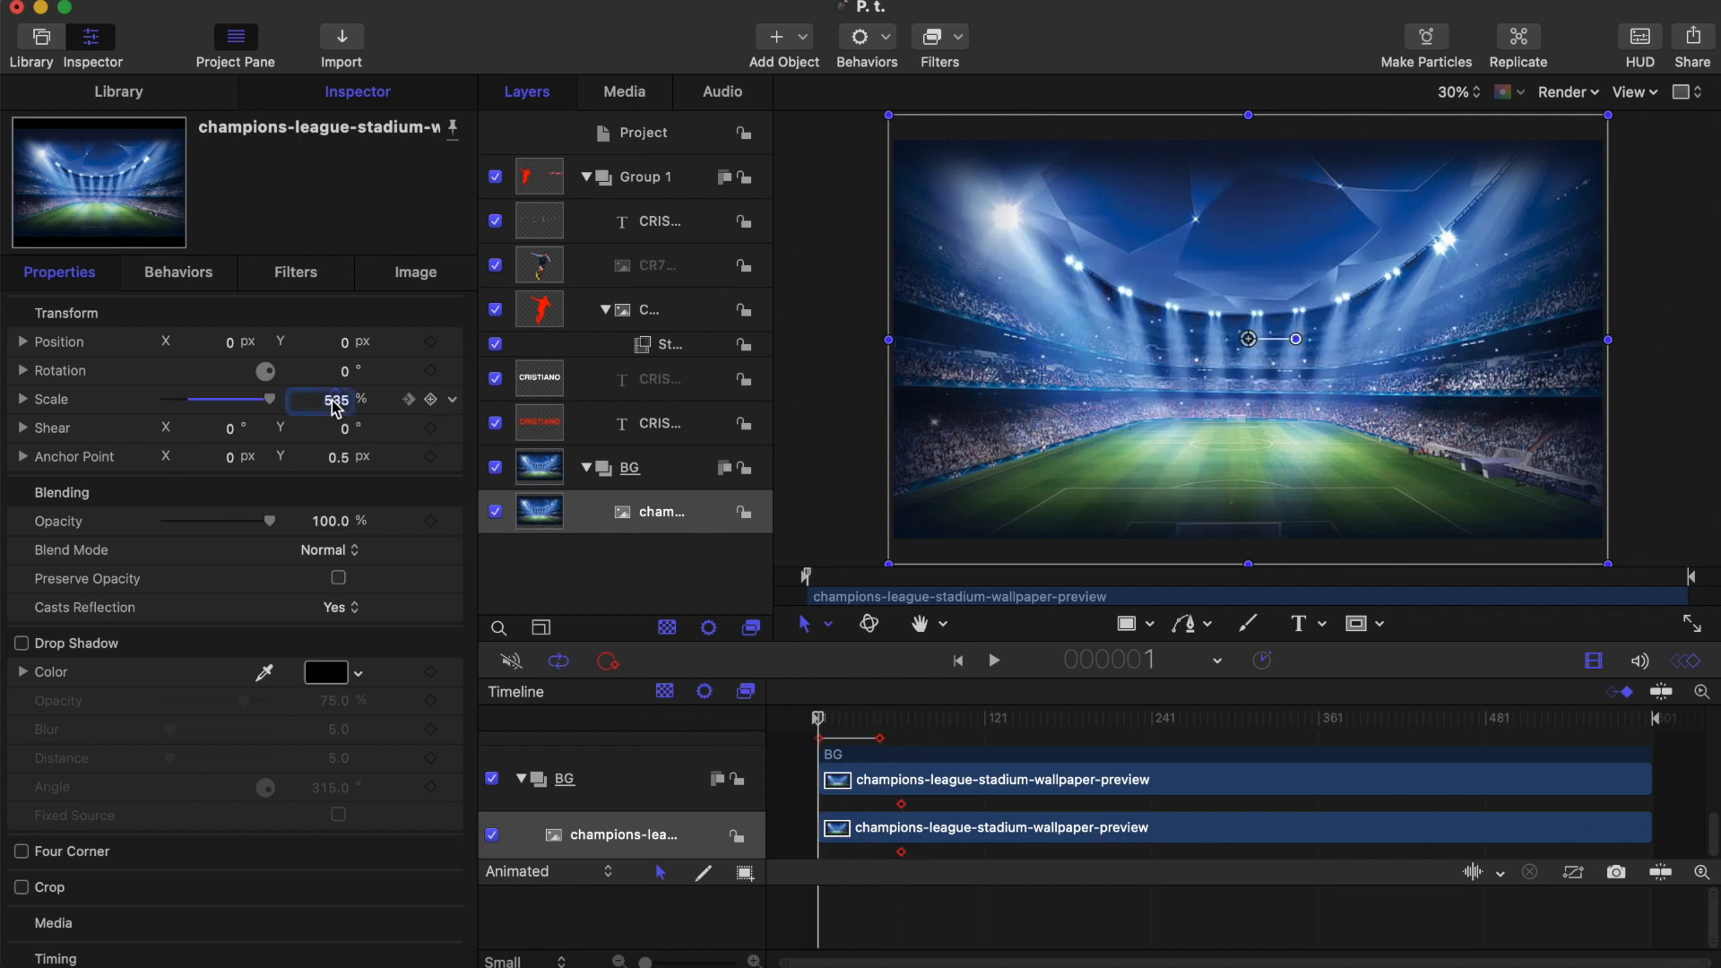
type("20000")
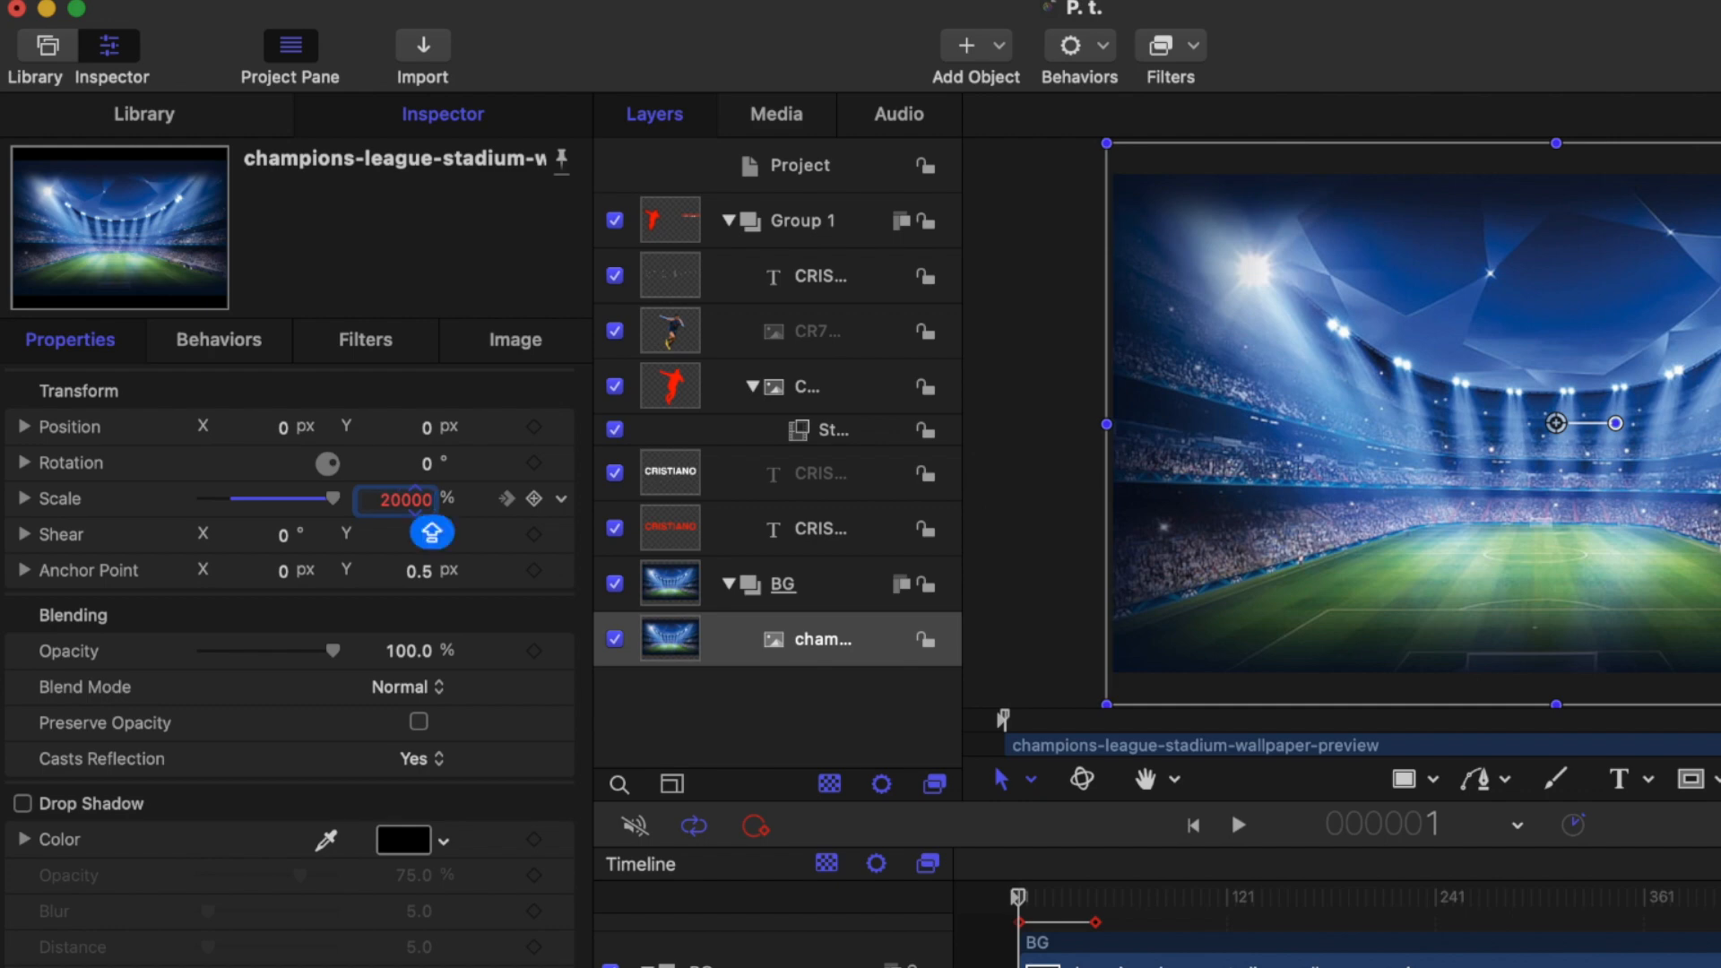
key("Return")
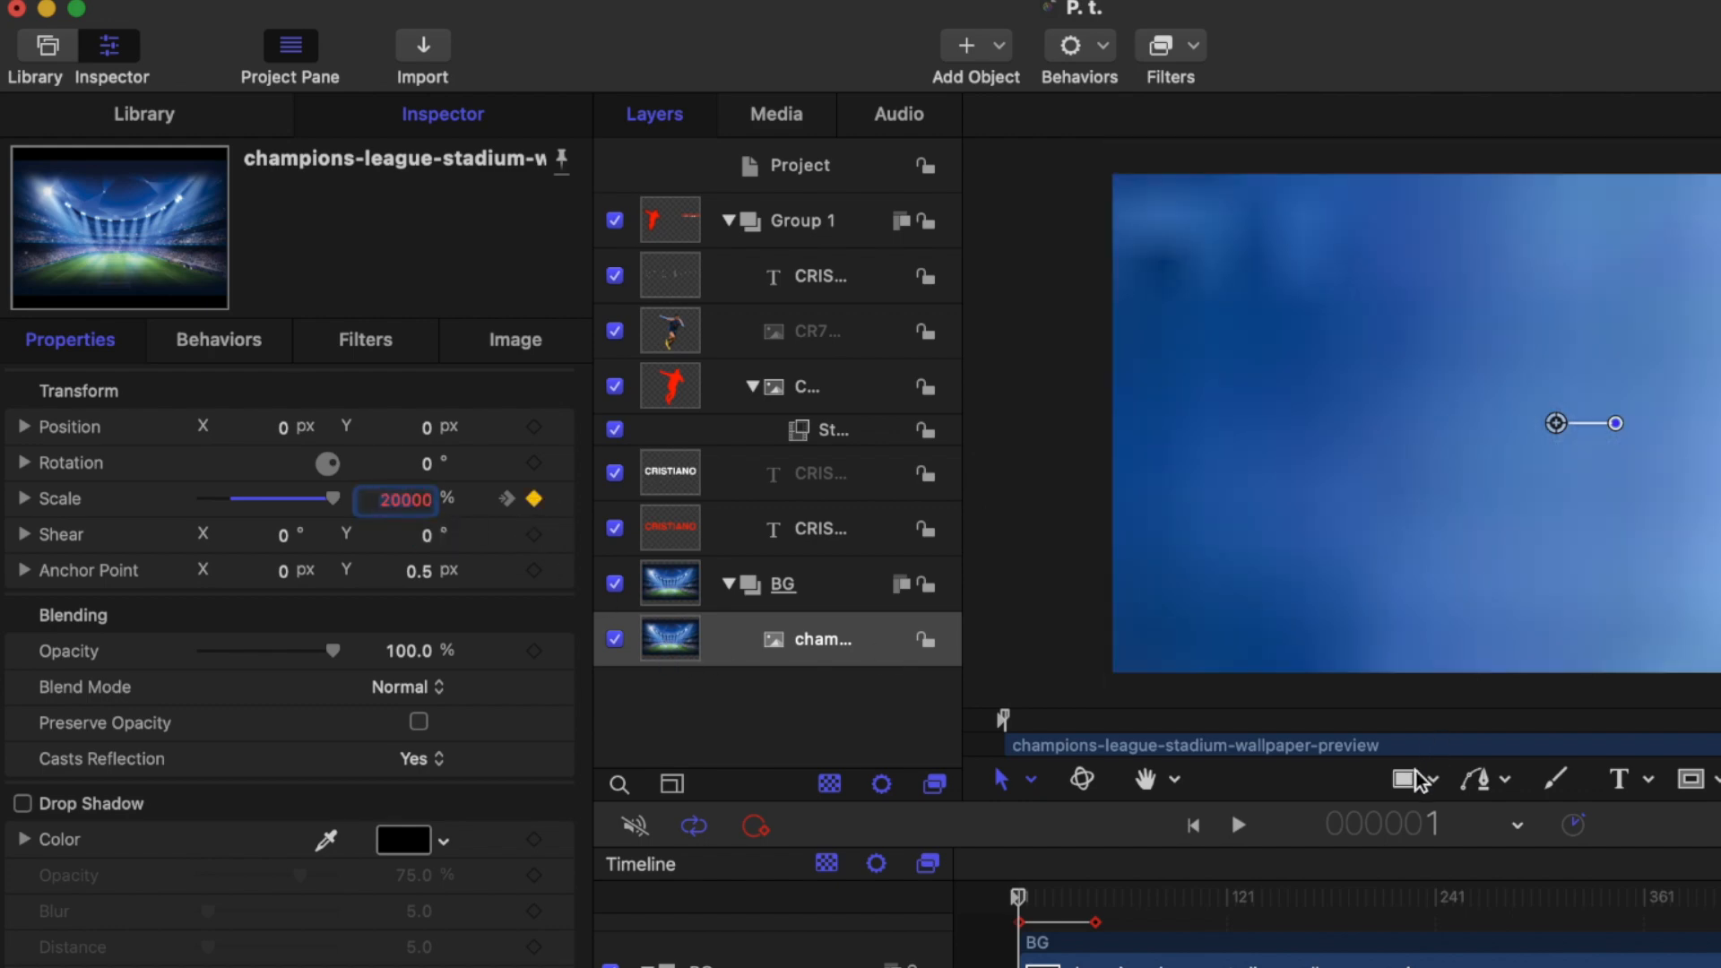
Play the animation to preview the stadium background's zoom
left_click(1404, 779)
key("space")
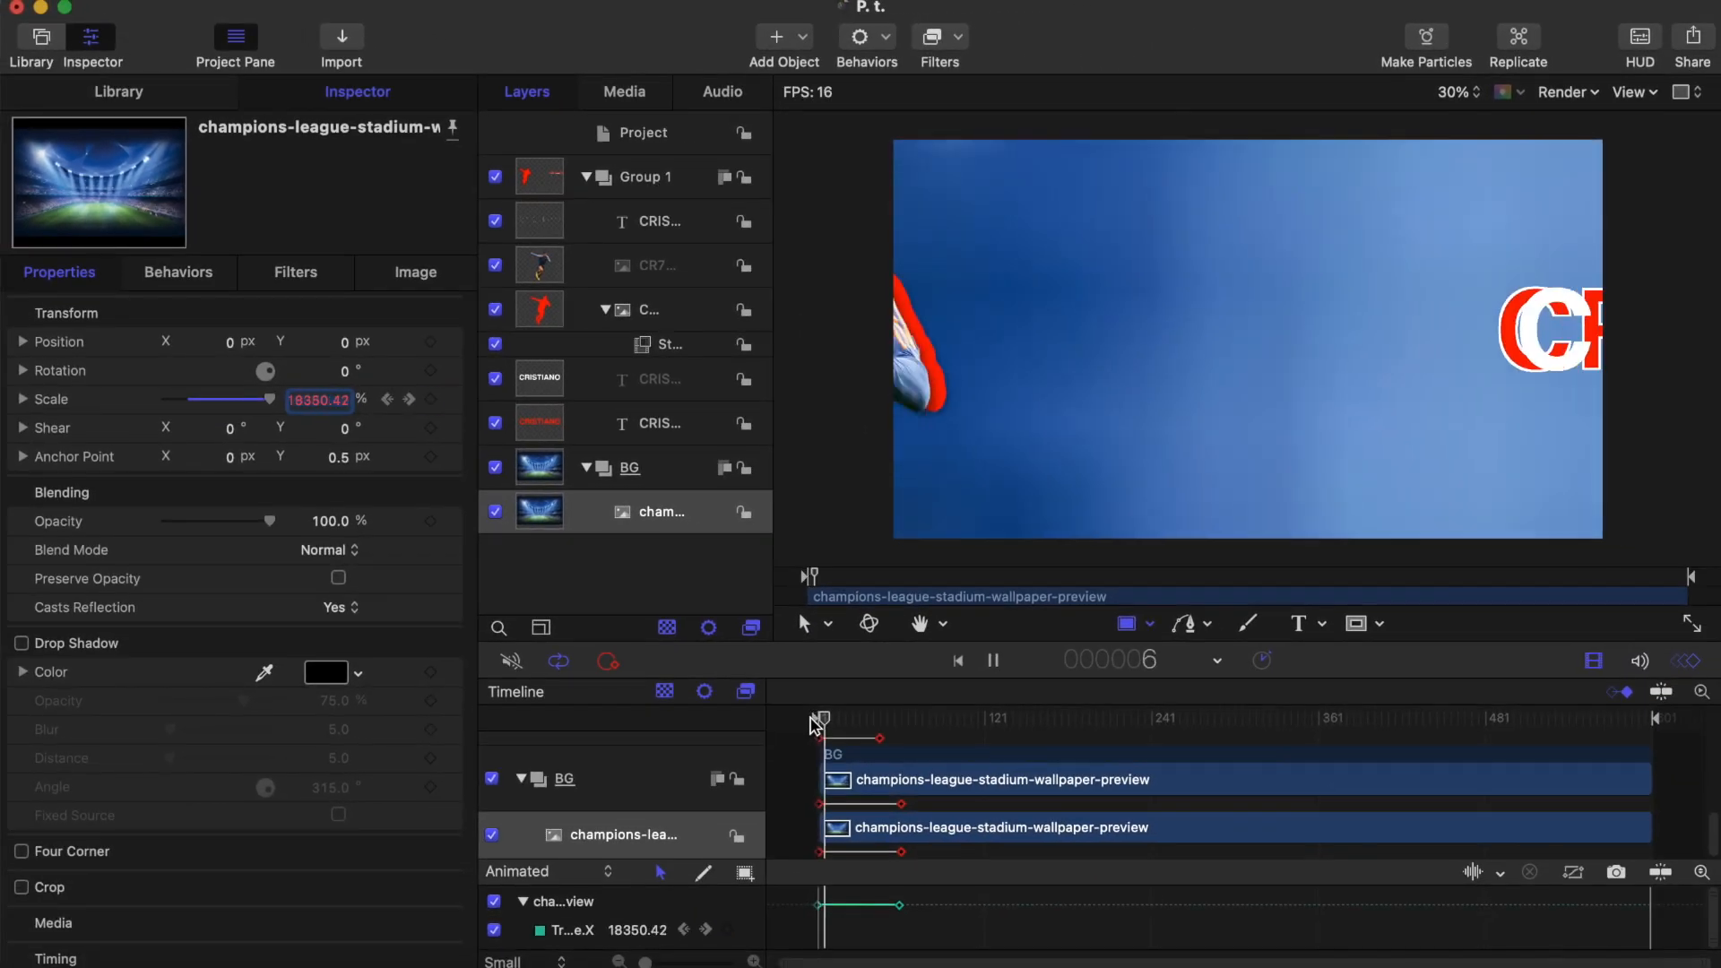
key("space")
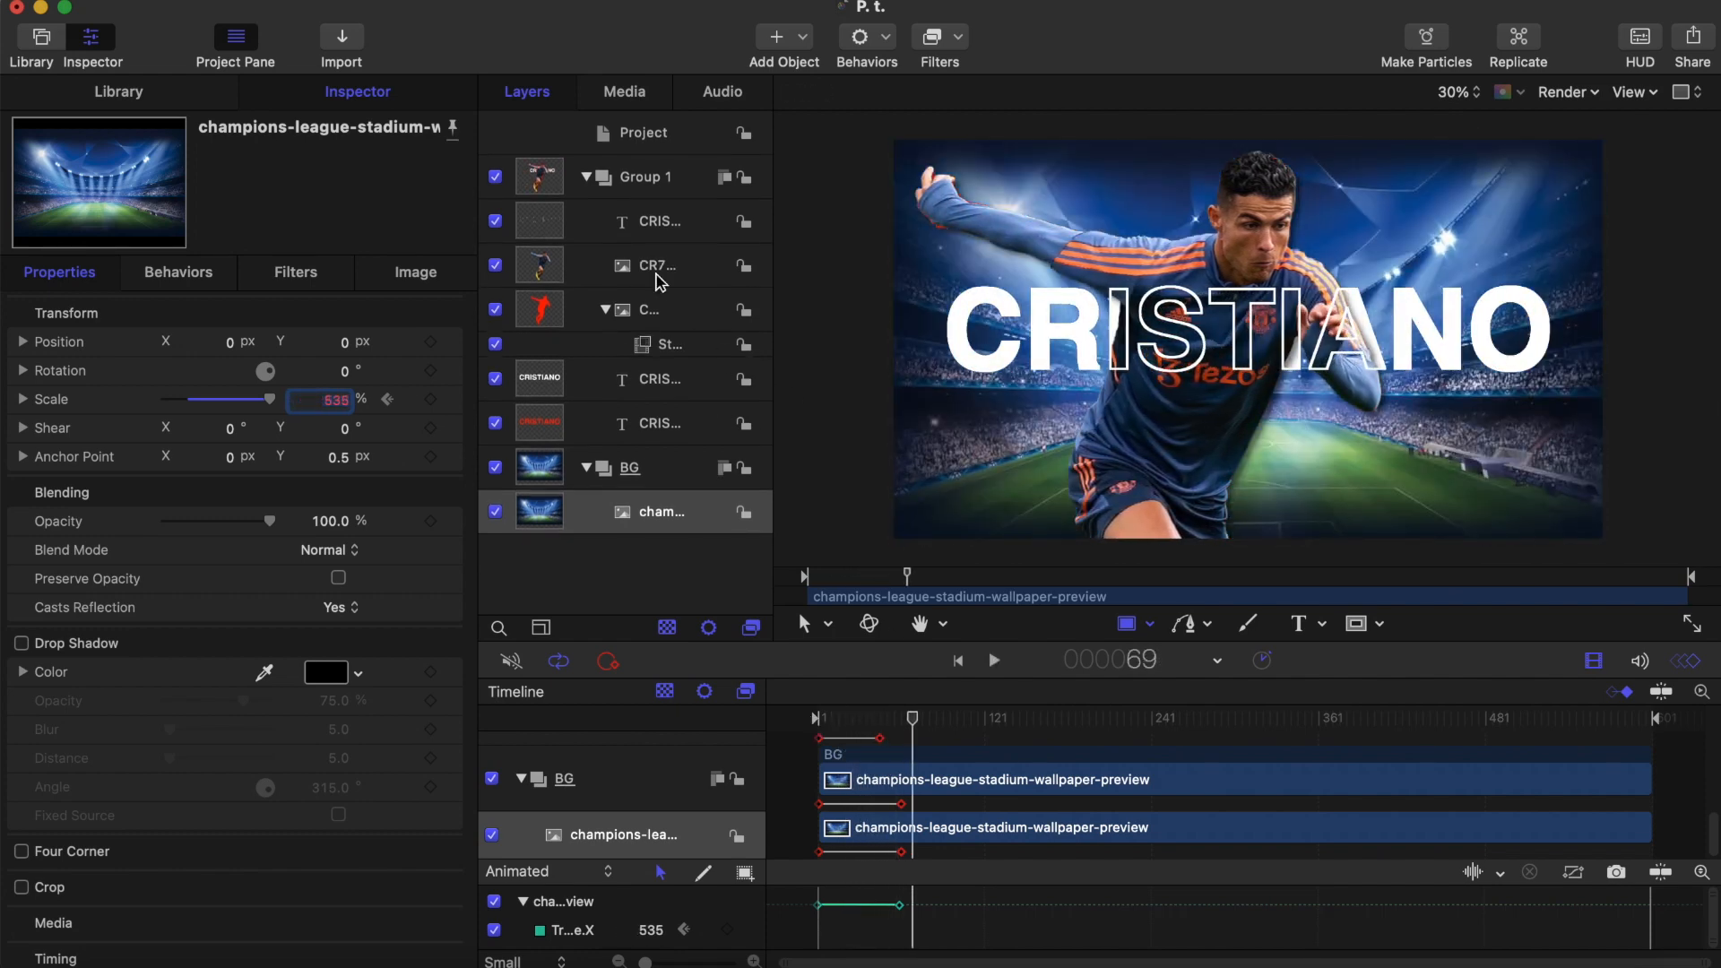
Collapse Group 1 and shift the whole athlete and title group 15 frames ahead in the timeline
left_click(587, 178)
left_click(633, 184)
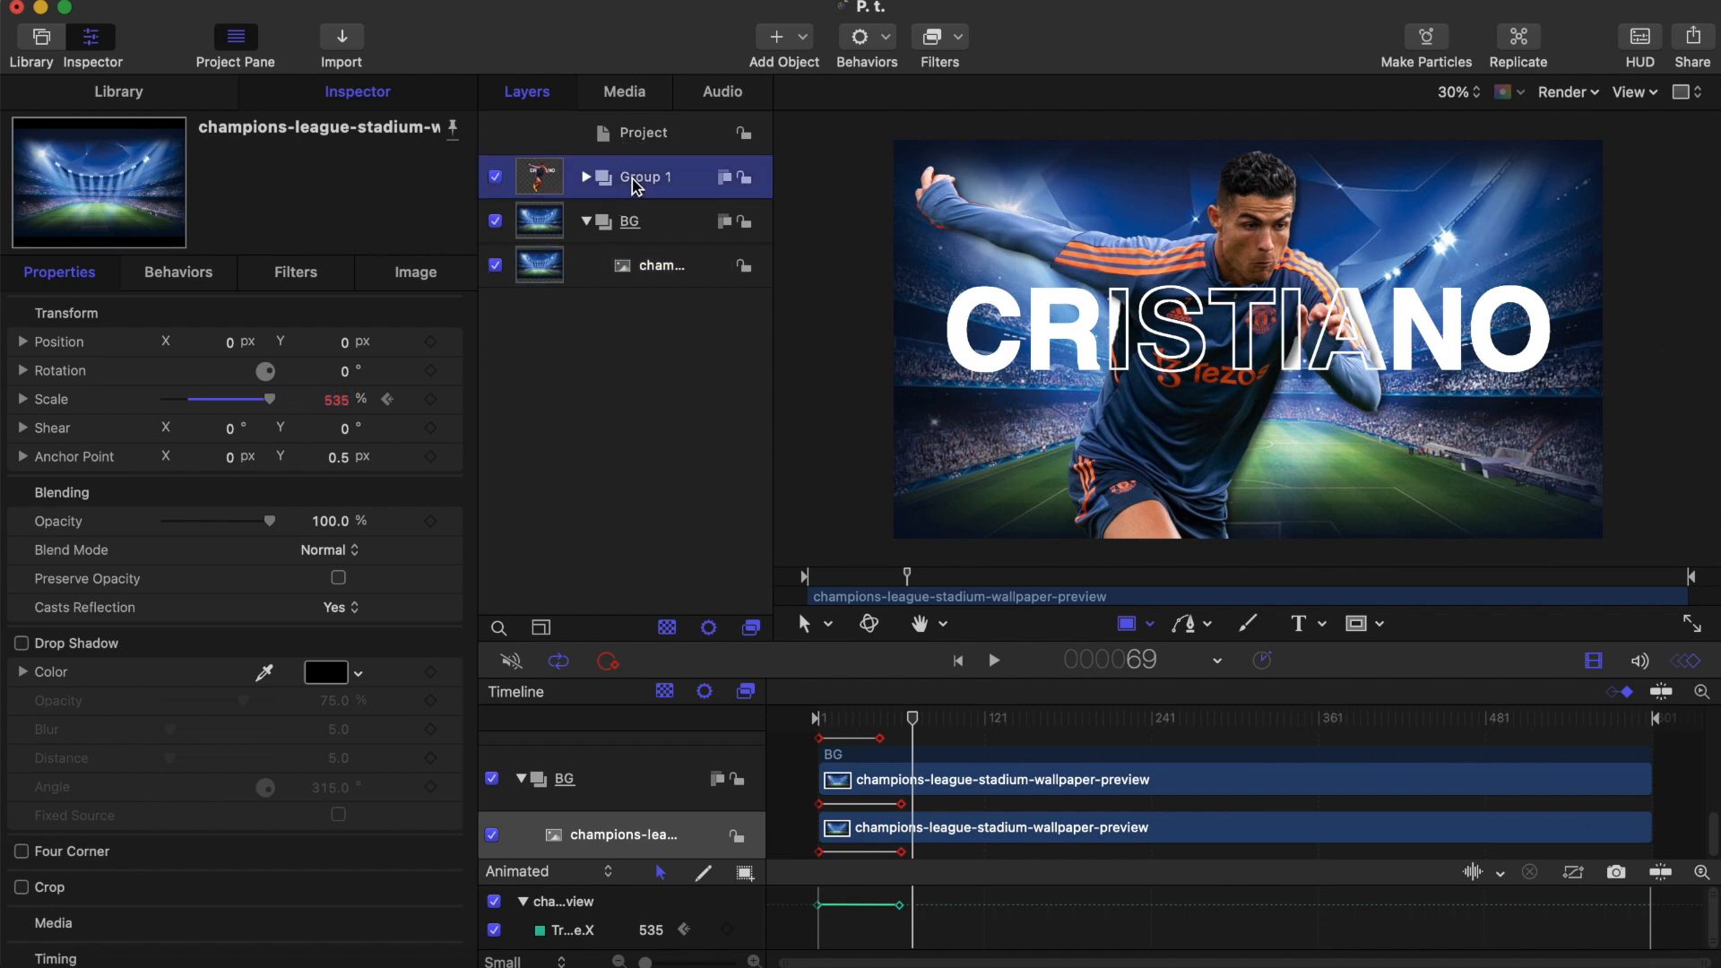
left_click_drag(842, 719, 783, 715)
key("Right")
key("Right")
key("Right")
key("Right")
key("Right")
key("Right")
key("Right")
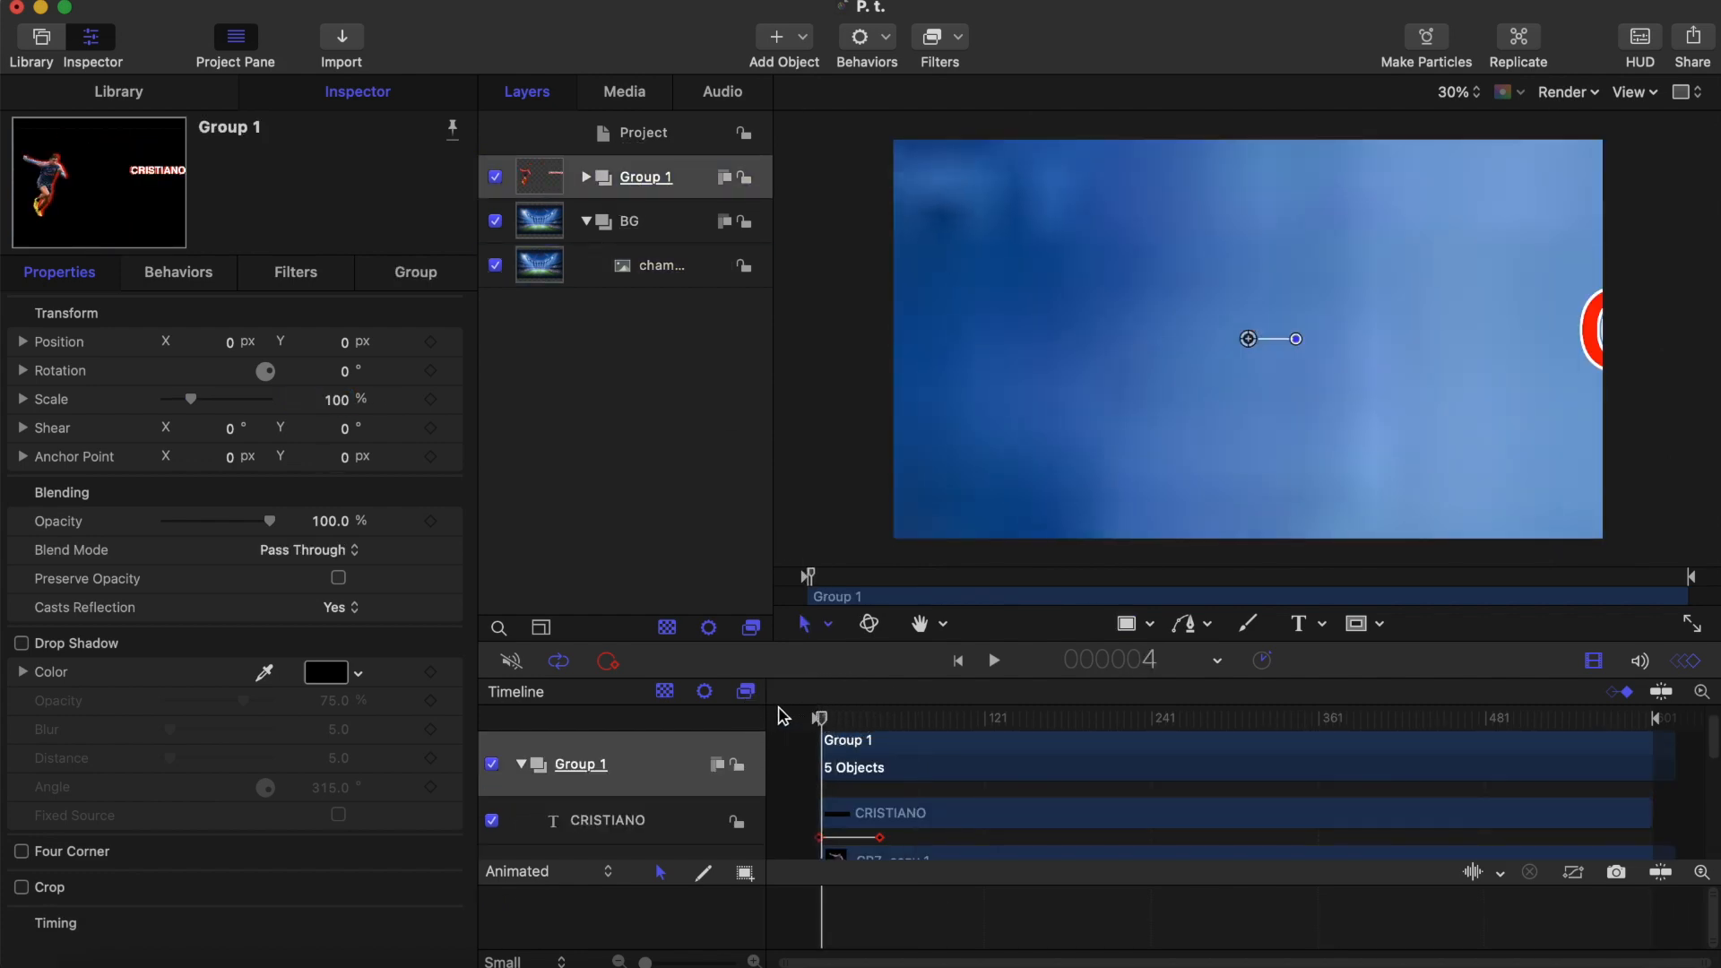
key("Right")
key("Right")
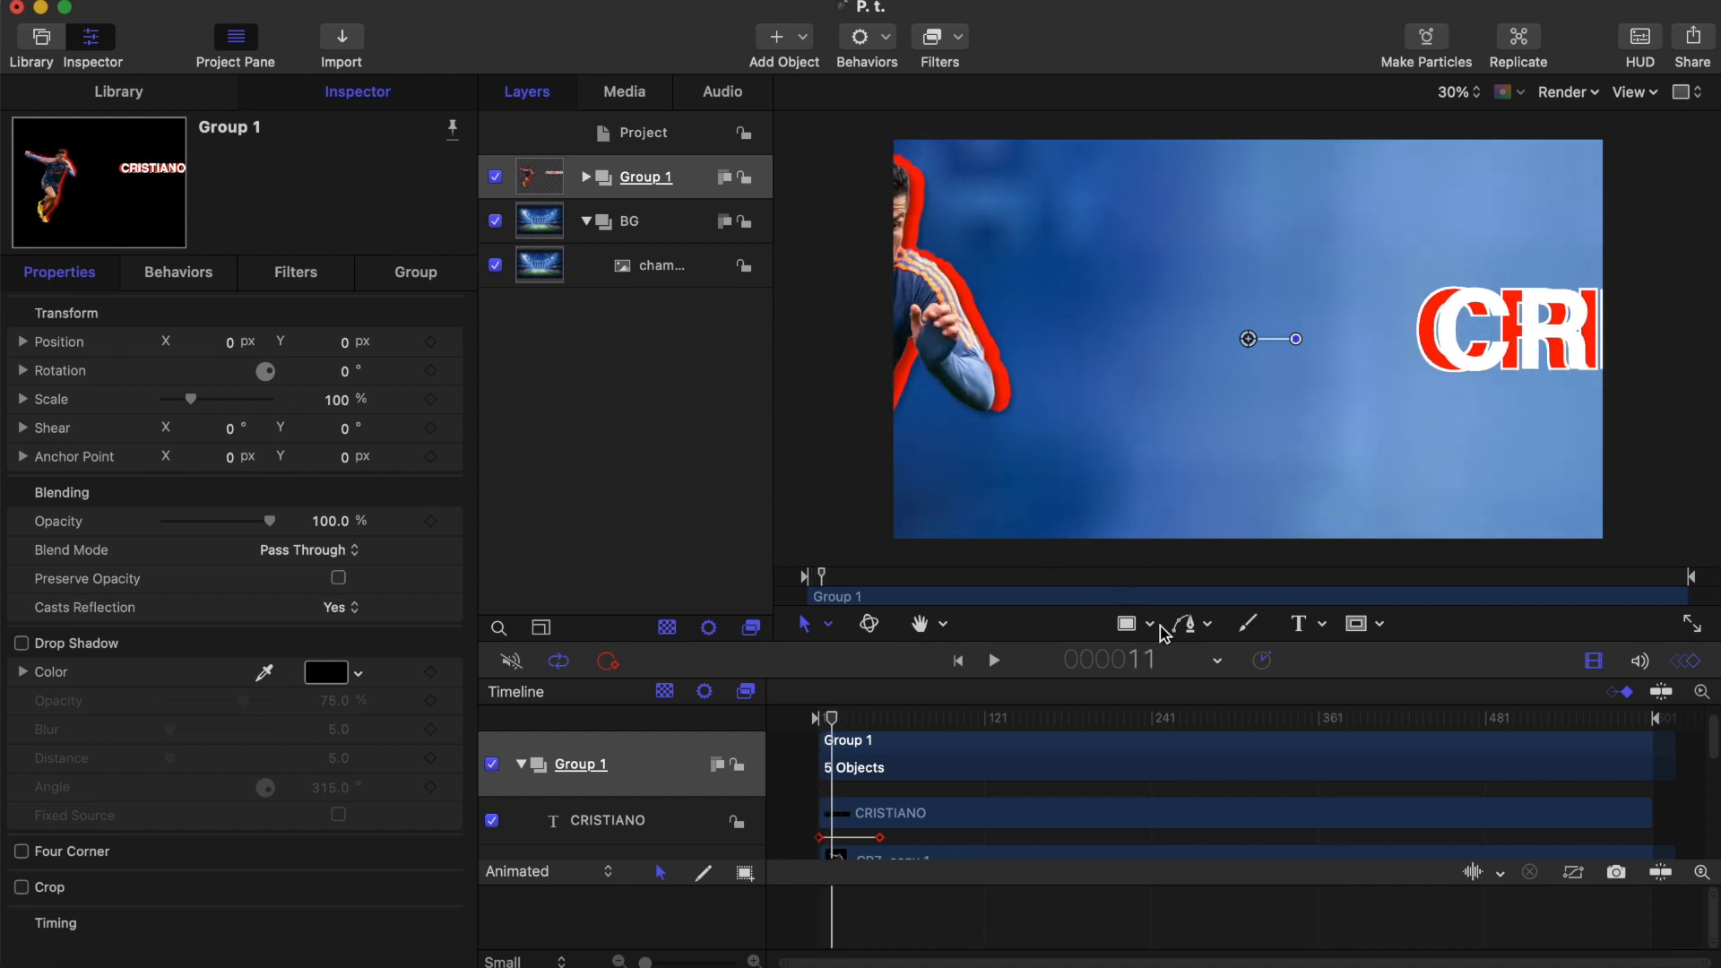
type("+15")
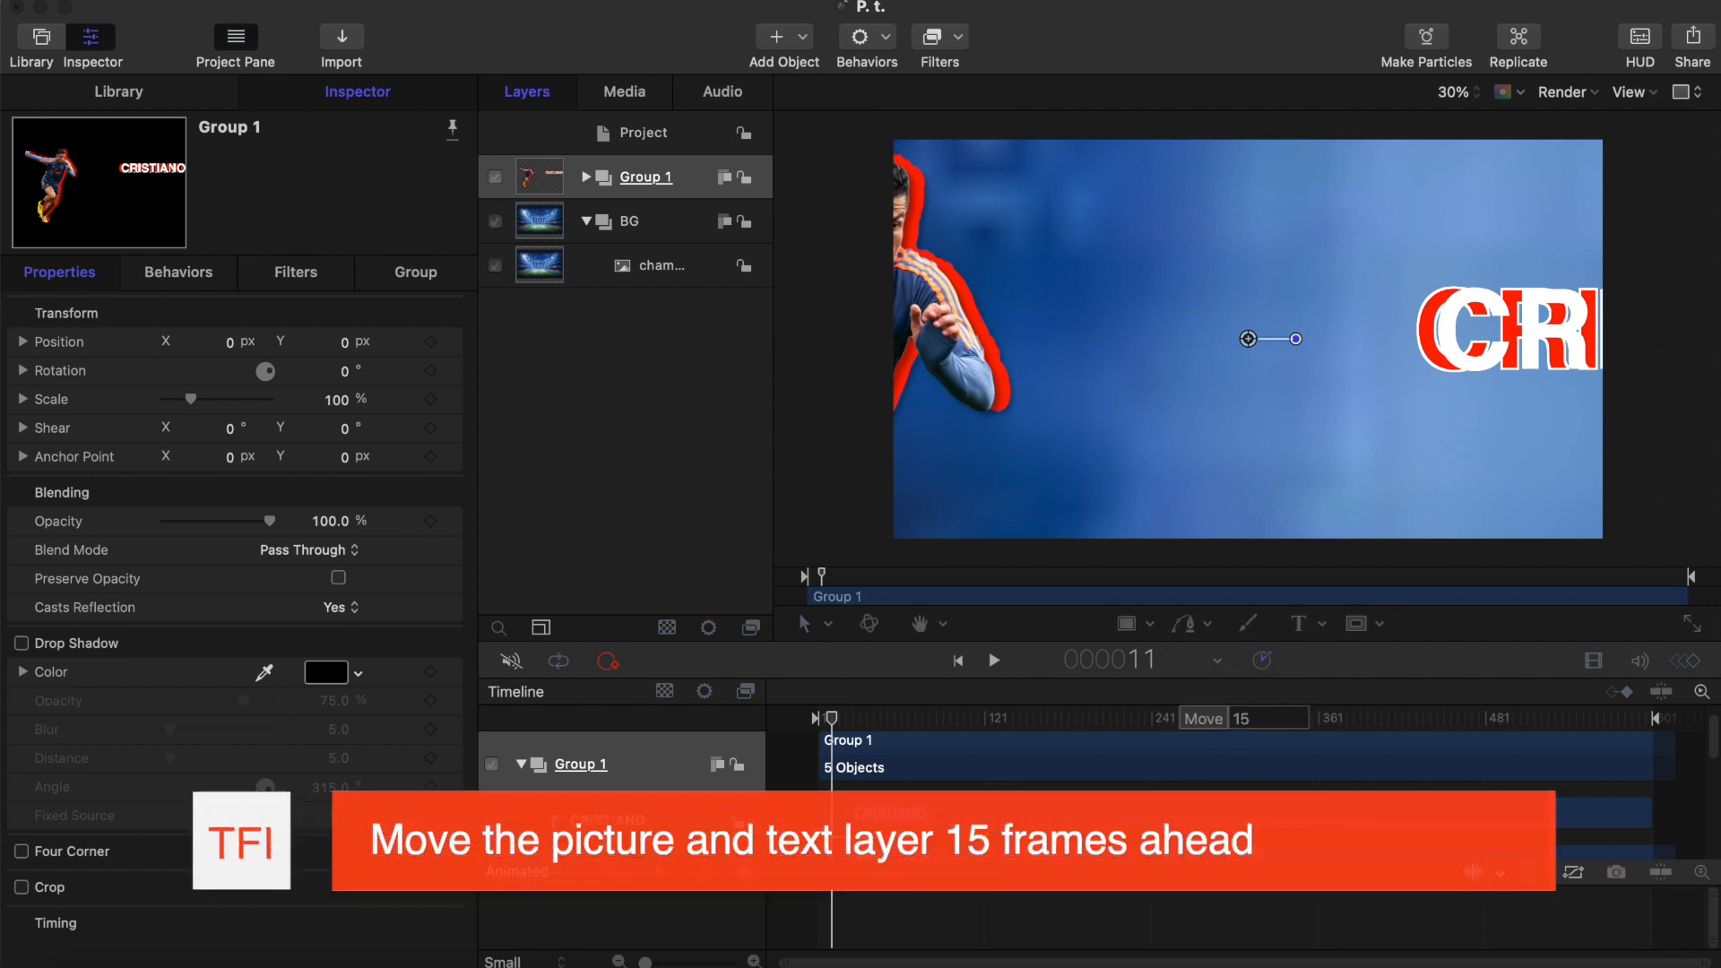
key("Return")
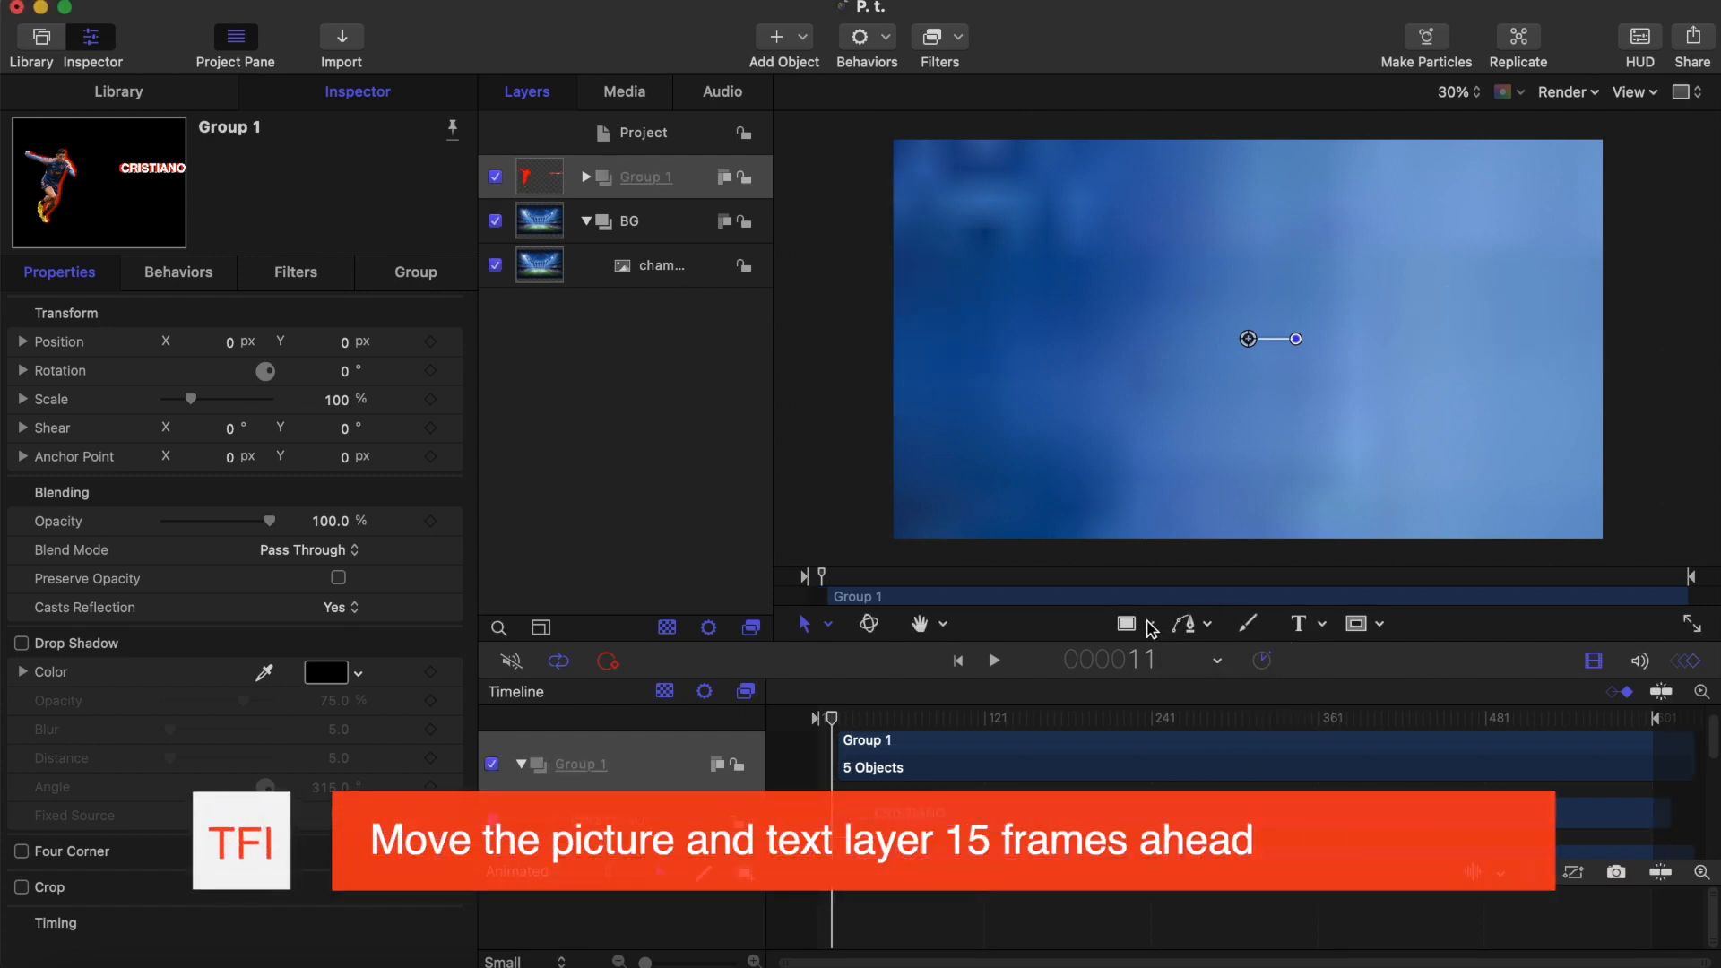
left_click(1135, 623)
Replay the animation from the start to review the timing of the athlete and title entrance against the stadium zoom
left_click_drag(830, 724, 819, 718)
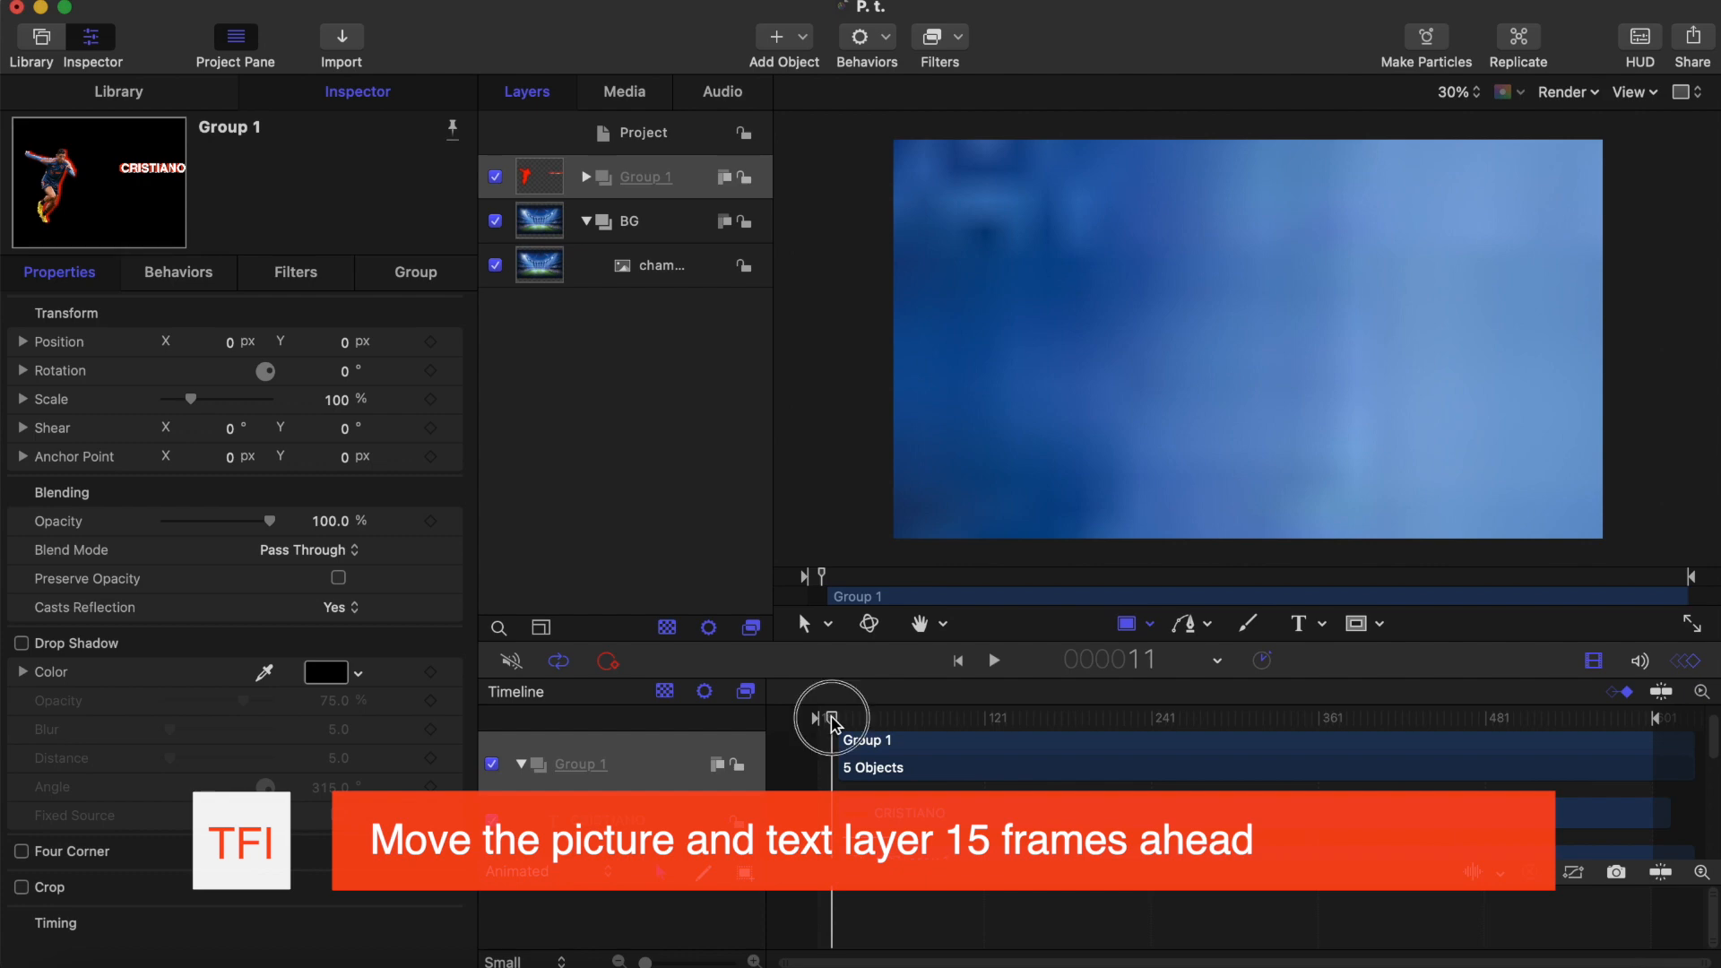
key("space")
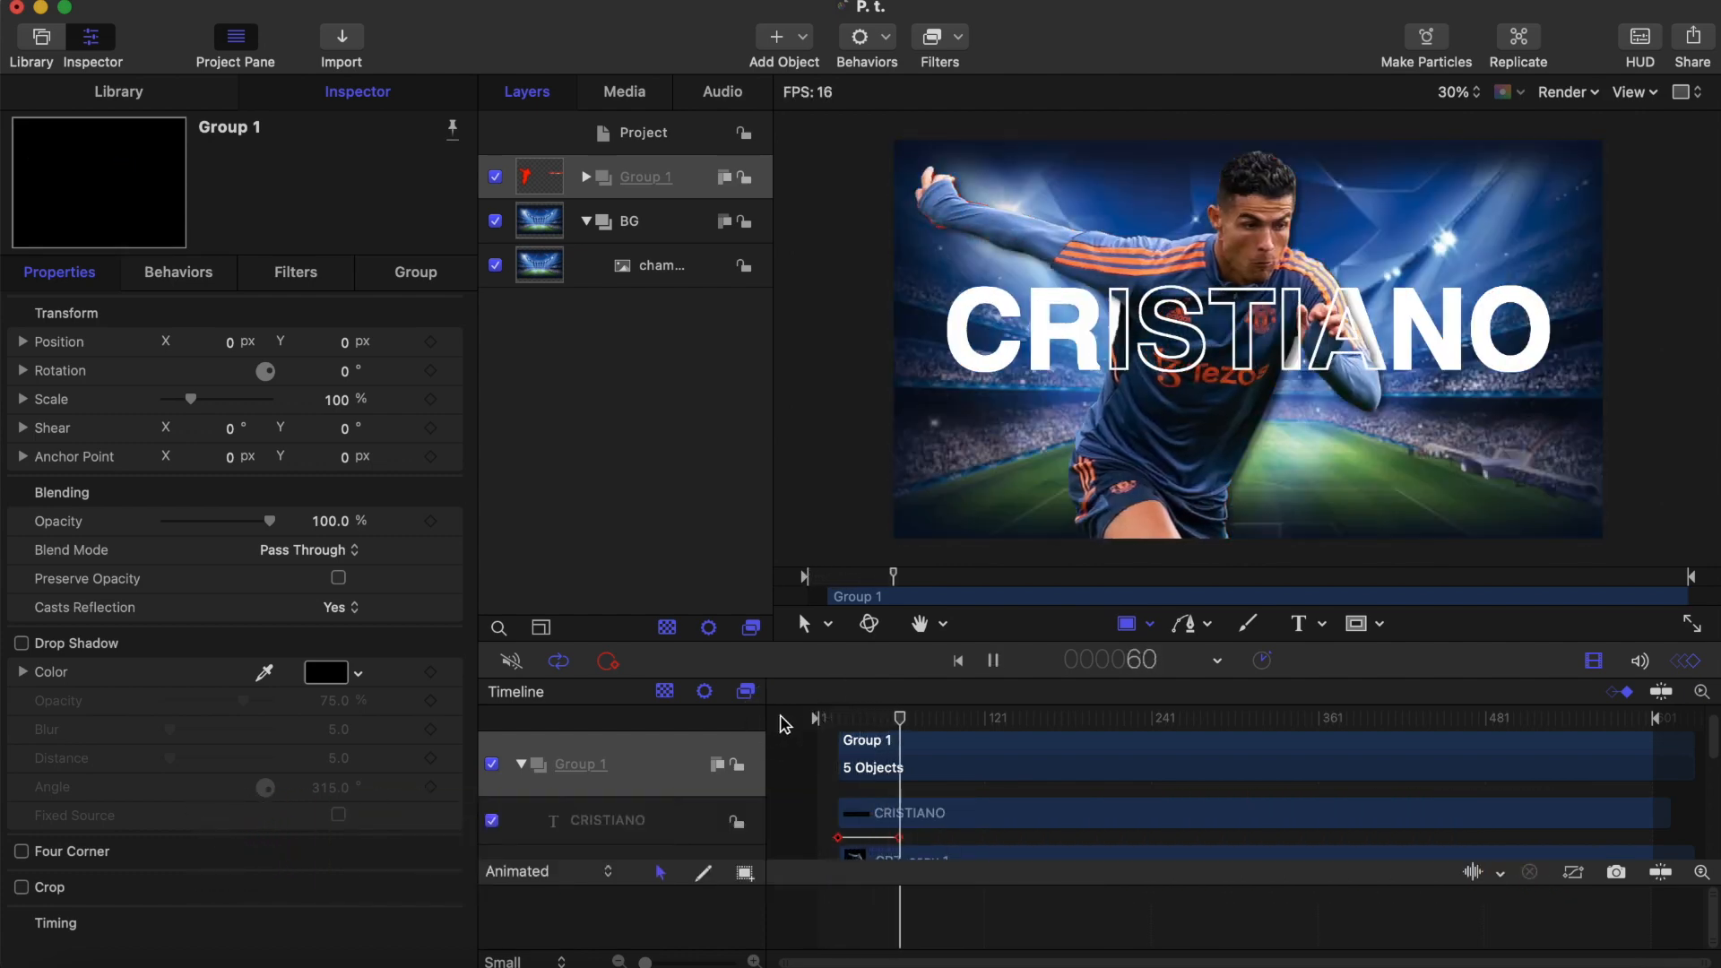
key("space")
left_click(1129, 628)
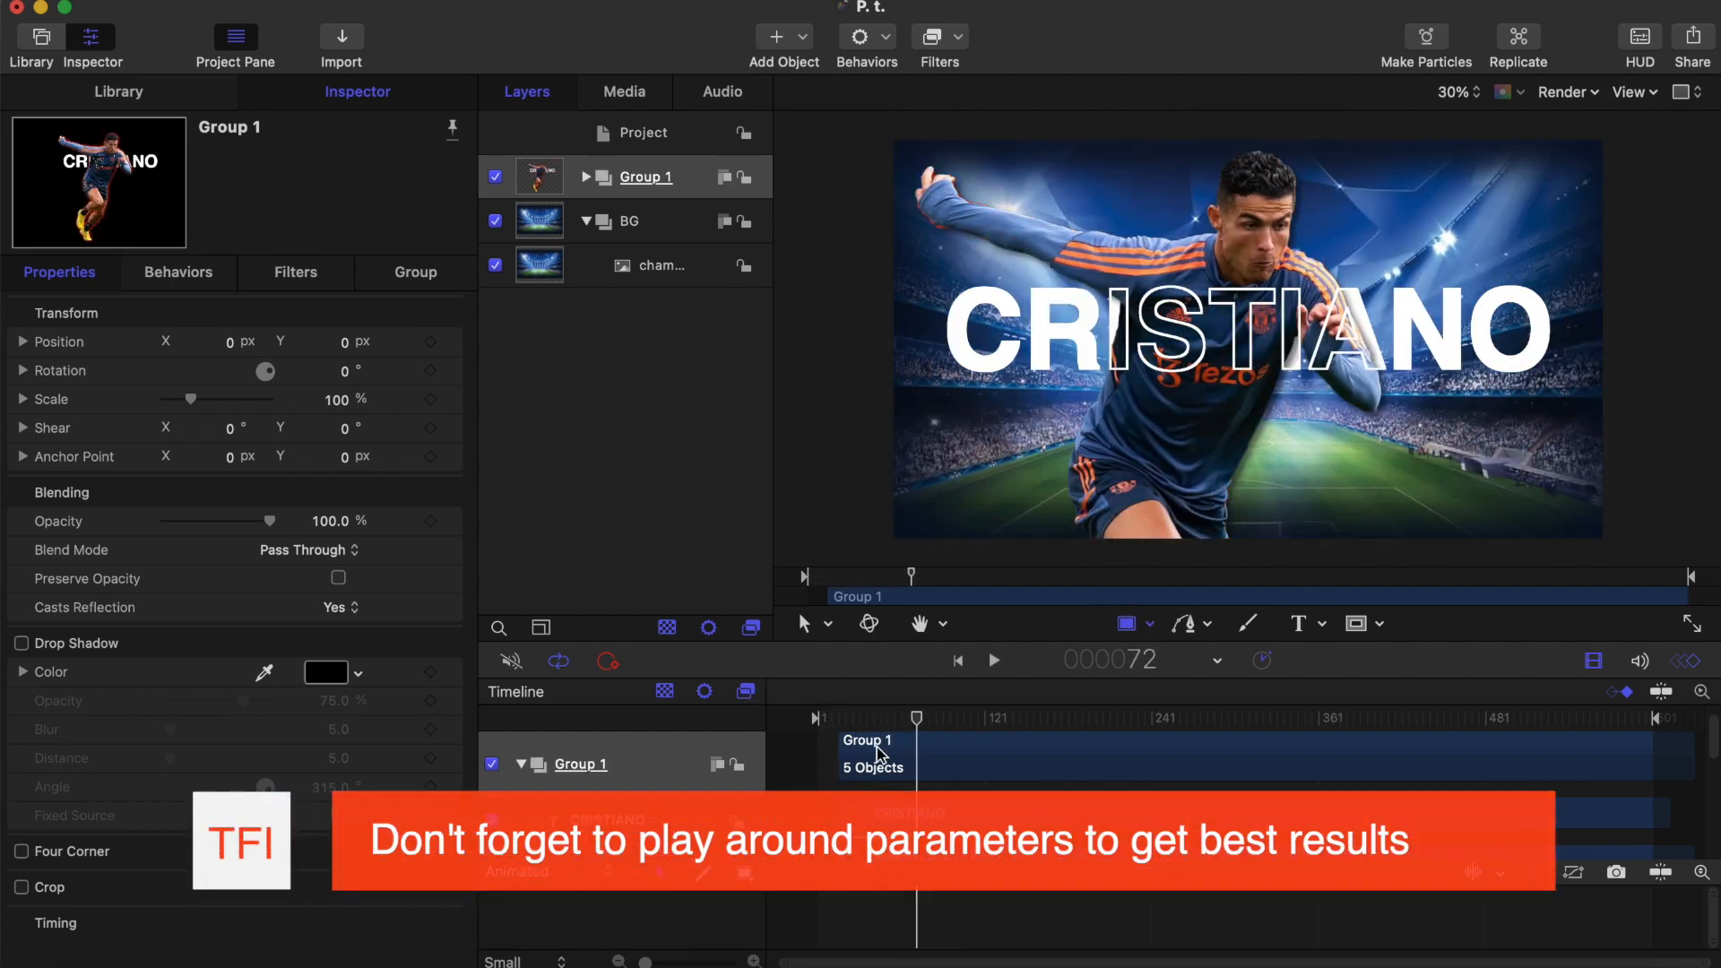
left_click_drag(857, 723, 819, 718)
key("space")
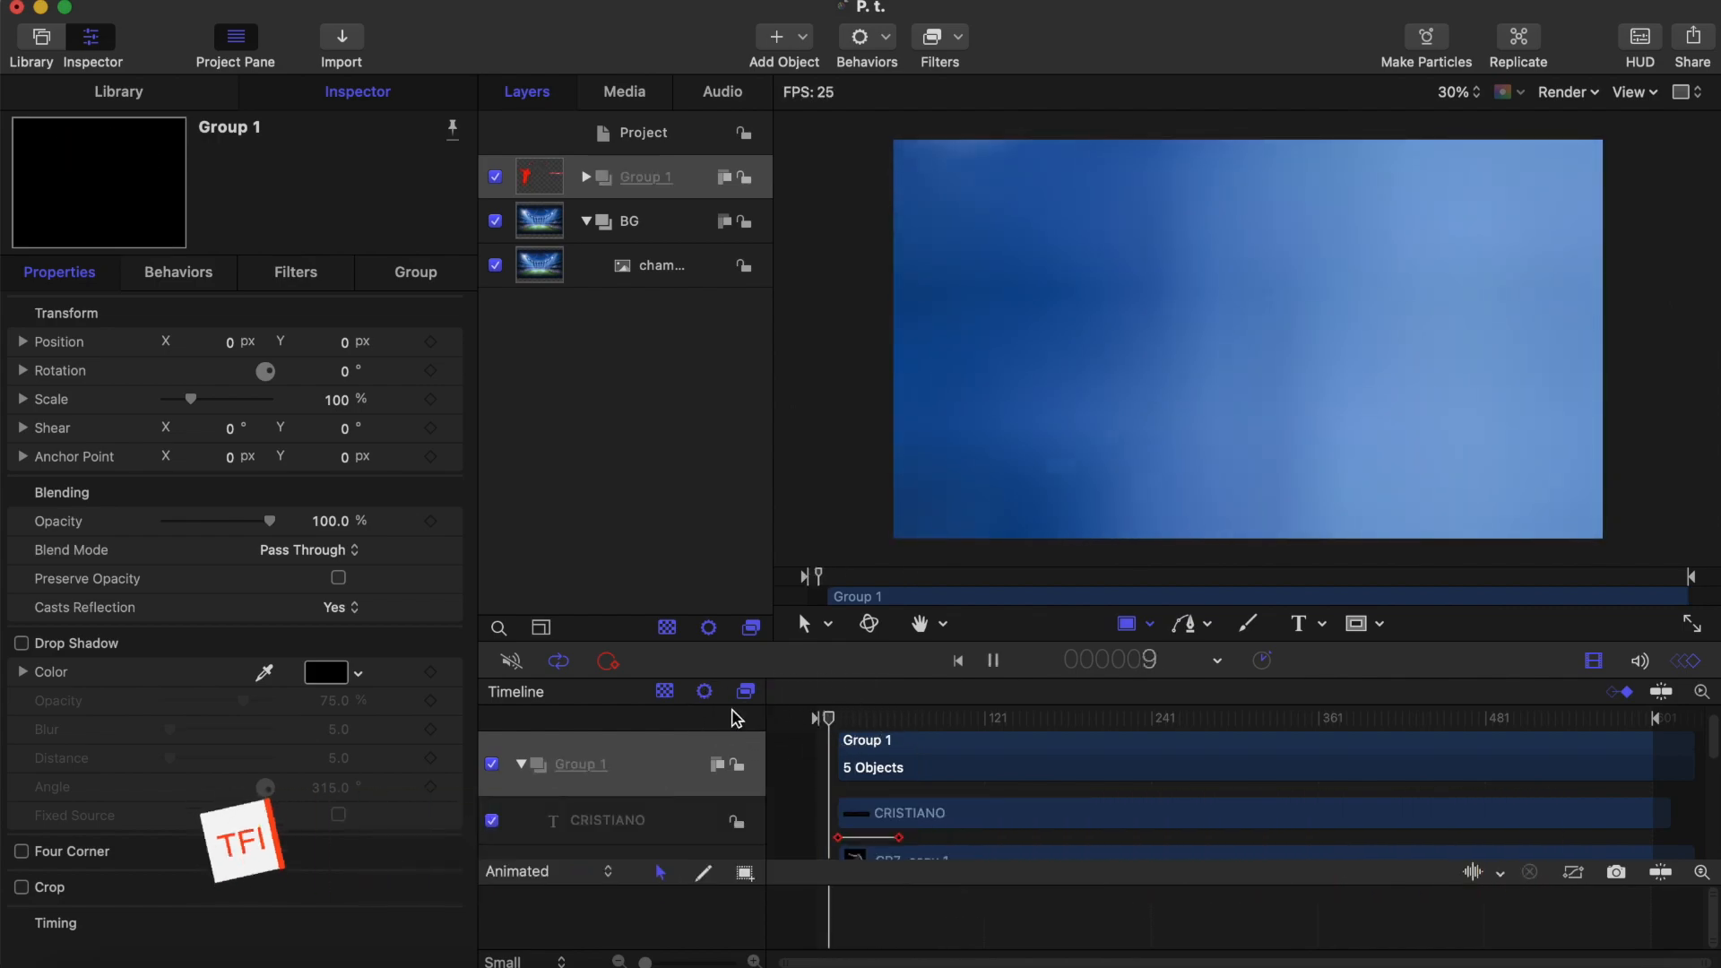